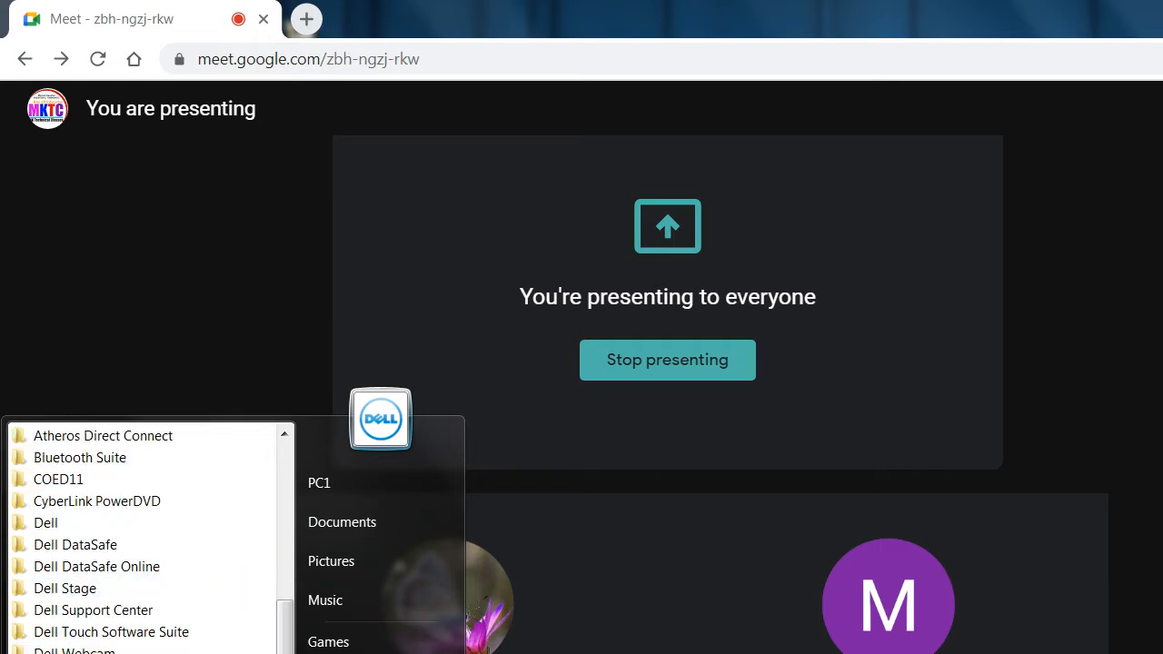
Step: Launch Microsoft Office PowerPoint 2007 from the Microsoft Office program group
{"action": "left_click", "coordinate": [81, 610]}
{"action": "left_click_drag", "start_coordinate": [286, 642], "coordinate": [285, 653]}
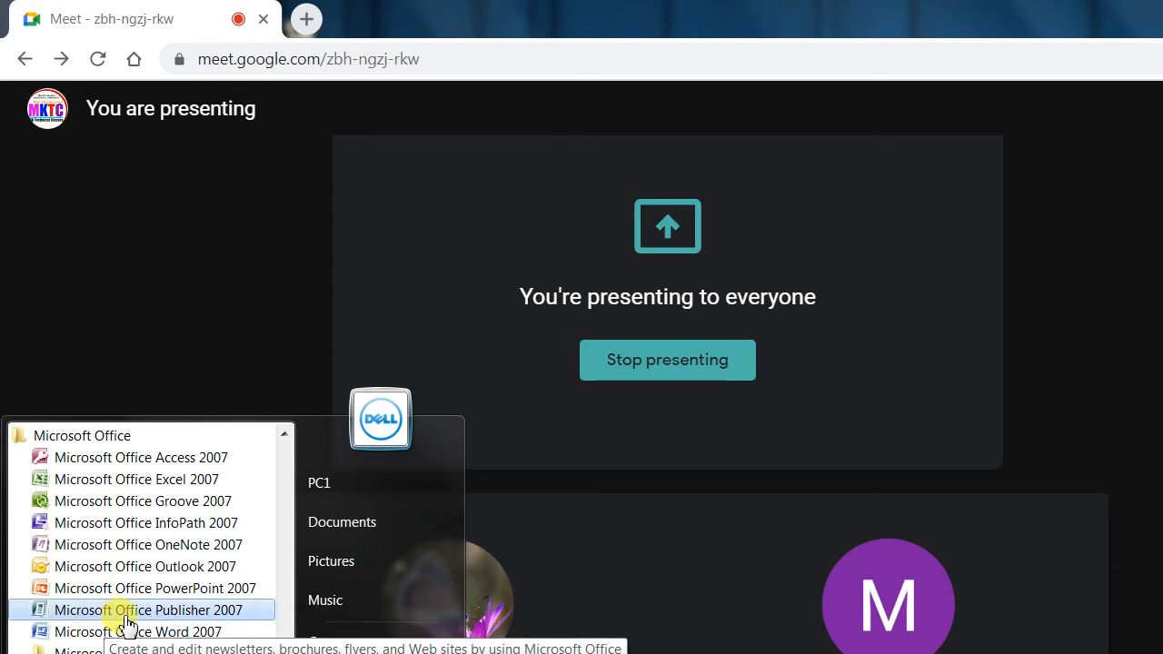
{"action": "scroll", "coordinate": [125, 624], "scroll_direction": "up", "scroll_amount": 1}
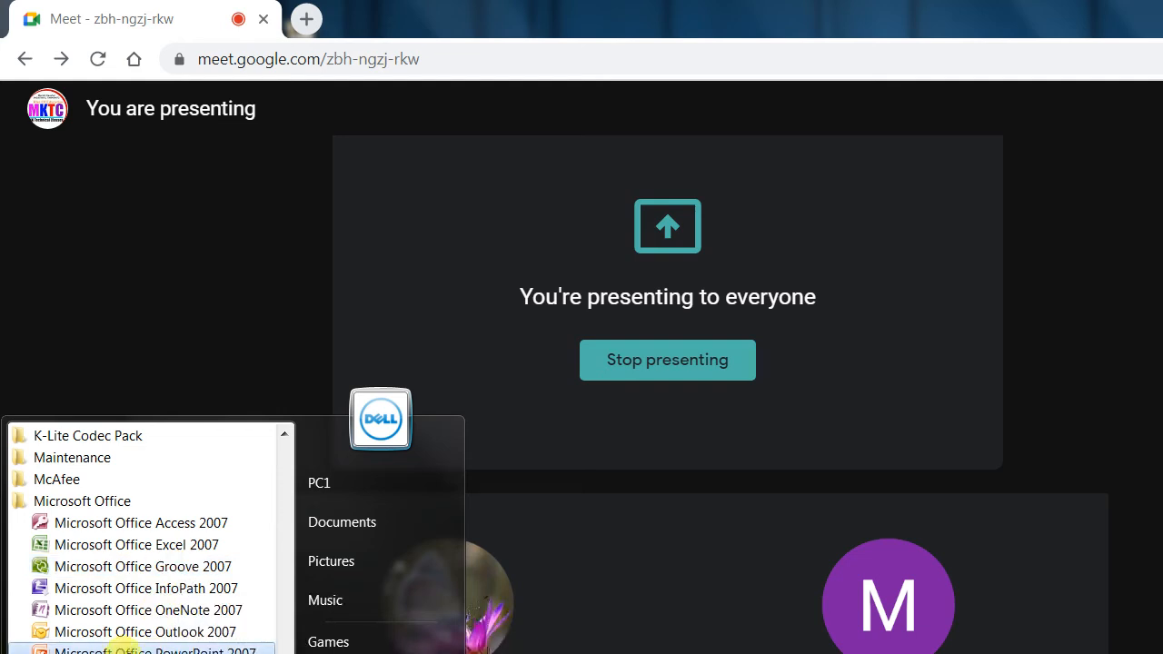
{"action": "left_click", "coordinate": [118, 648]}
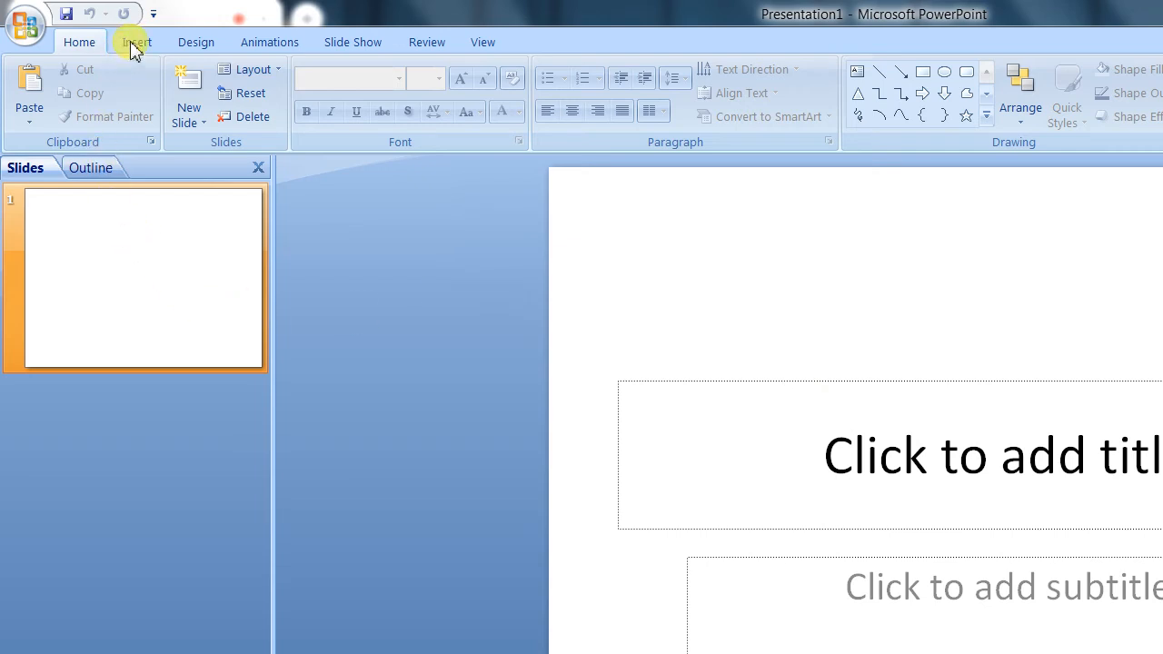
{"action": "left_click", "coordinate": [194, 46]}
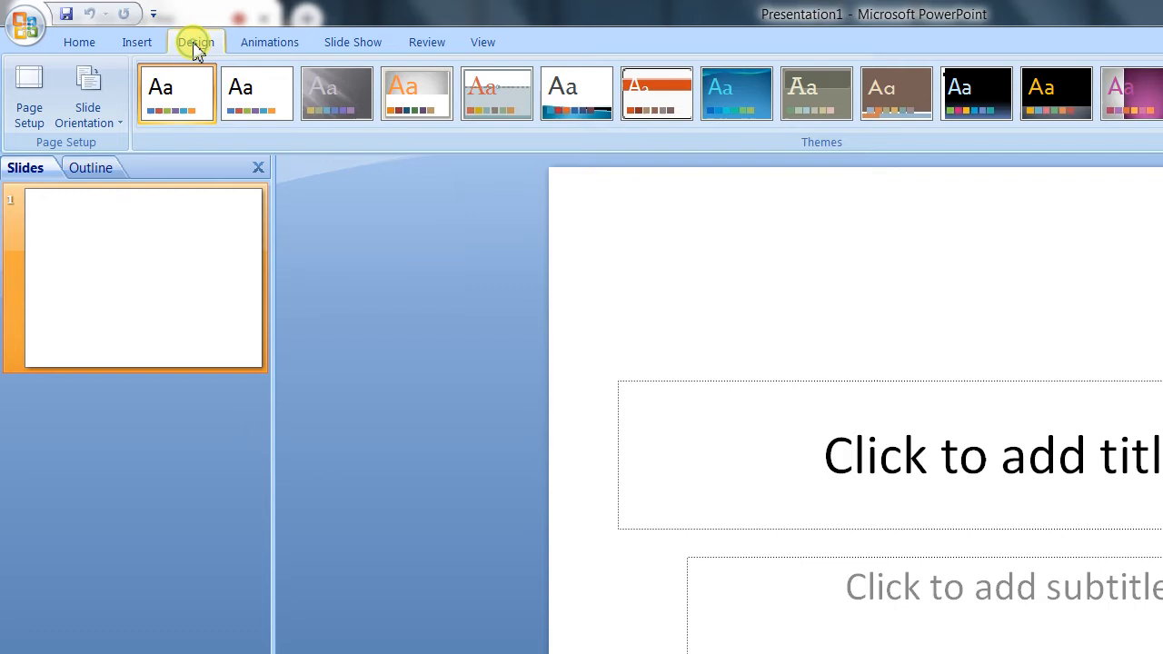
{"action": "left_click", "coordinate": [269, 45]}
{"action": "left_click", "coordinate": [353, 47]}
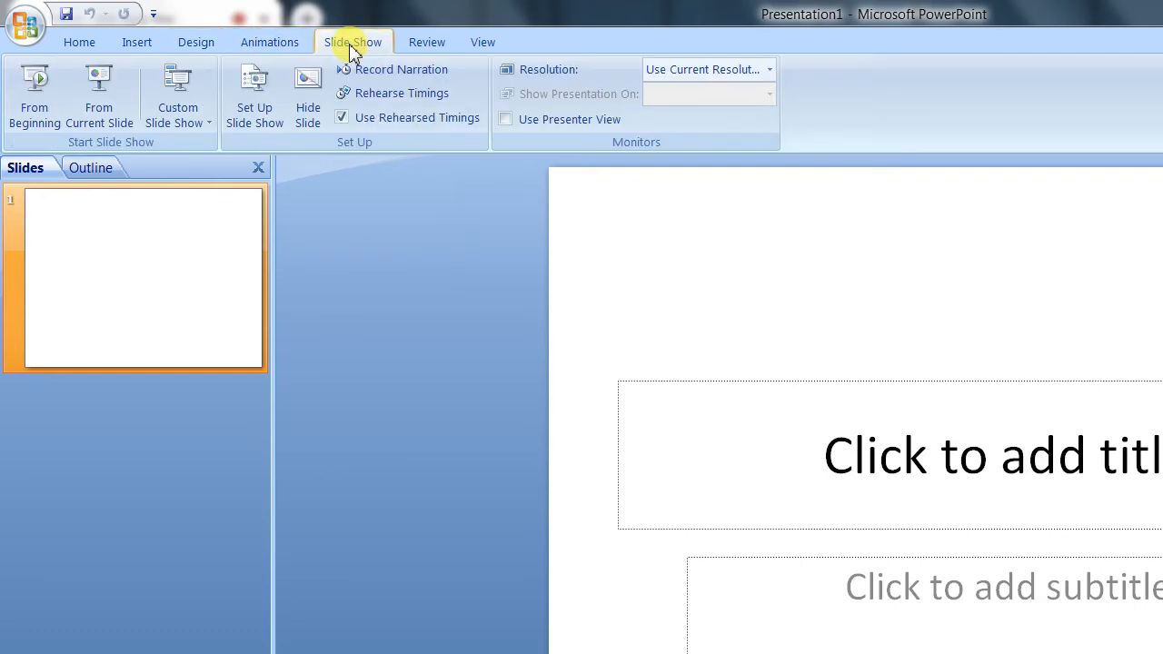
{"action": "left_click", "coordinate": [423, 46]}
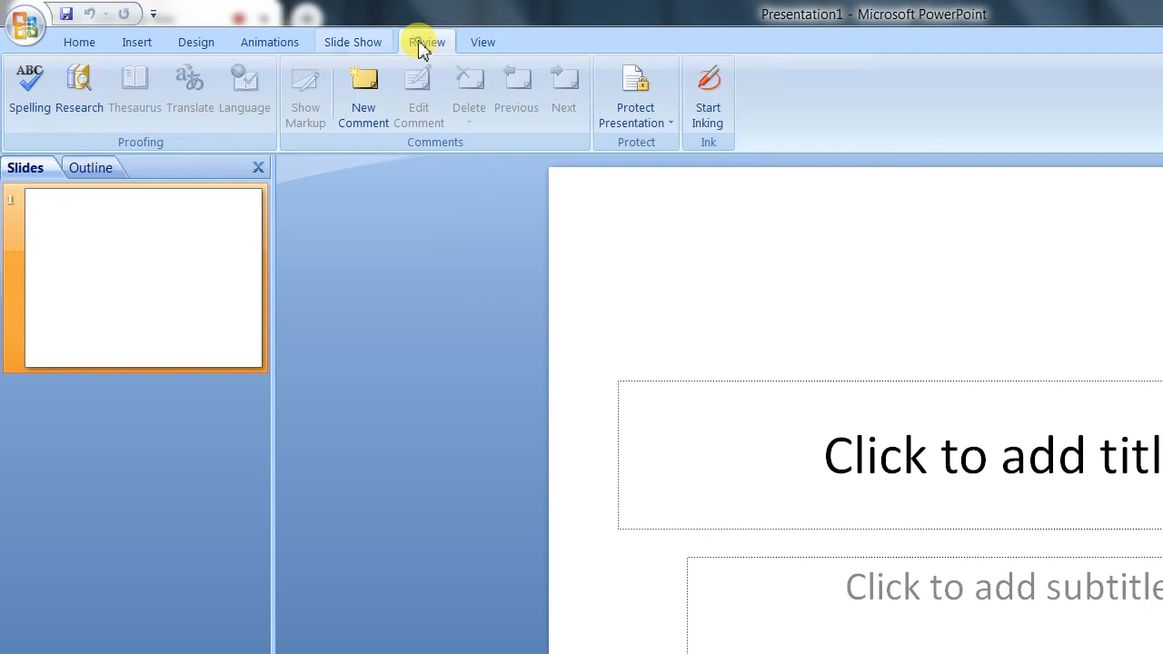
{"action": "left_click", "coordinate": [480, 46]}
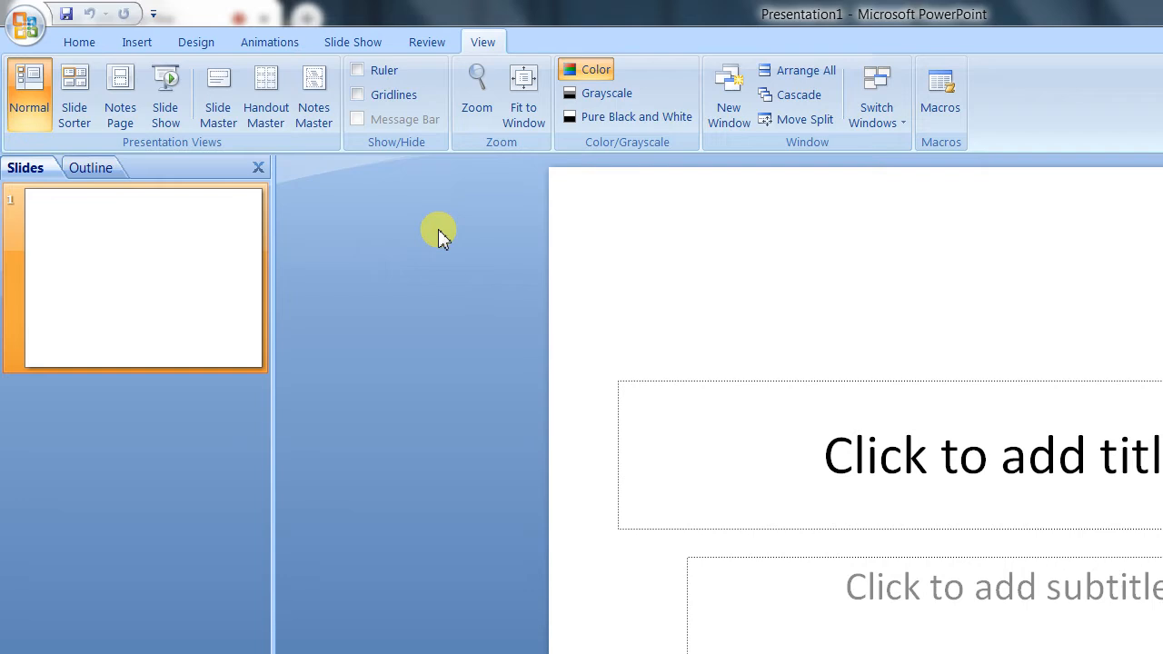
Step: Admit the person waiting to join the Meet call, and start a new photo album in PowerPoint
{"action": "left_click", "coordinate": [141, 42]}
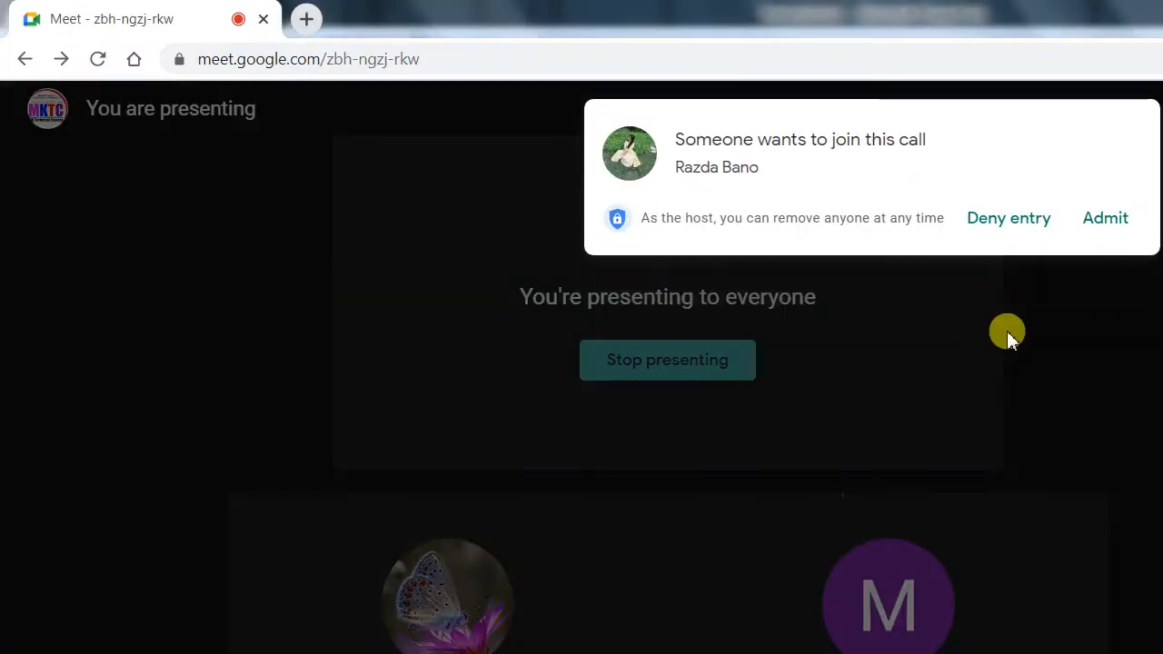
{"action": "left_click", "coordinate": [1107, 223]}
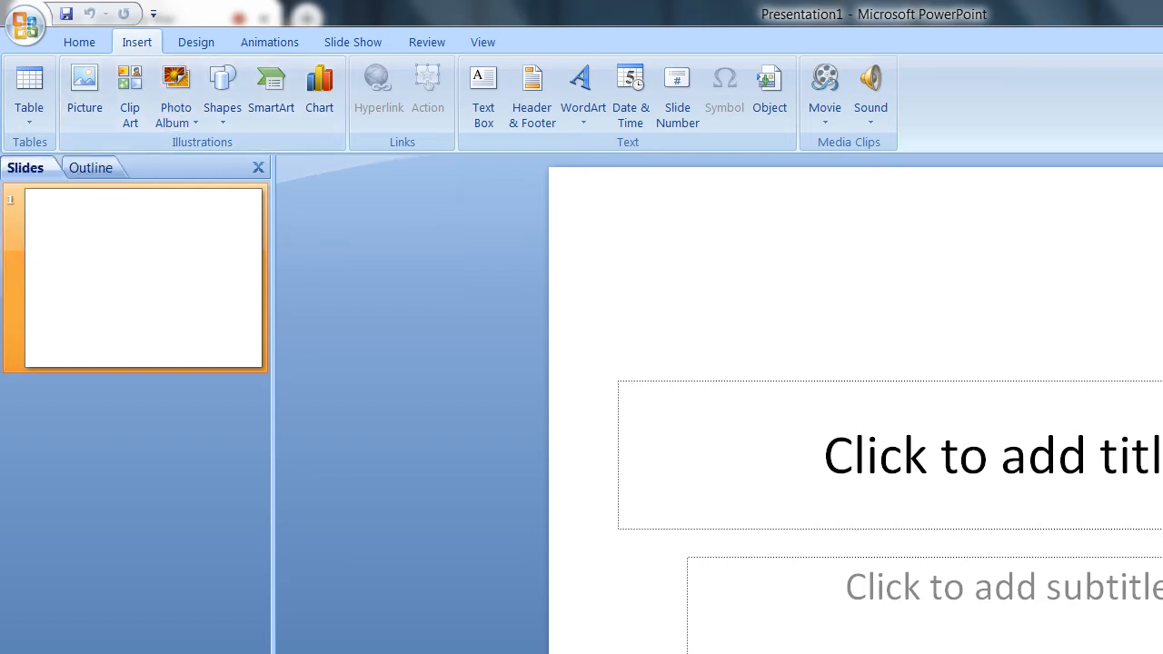
{"action": "left_click", "coordinate": [185, 122]}
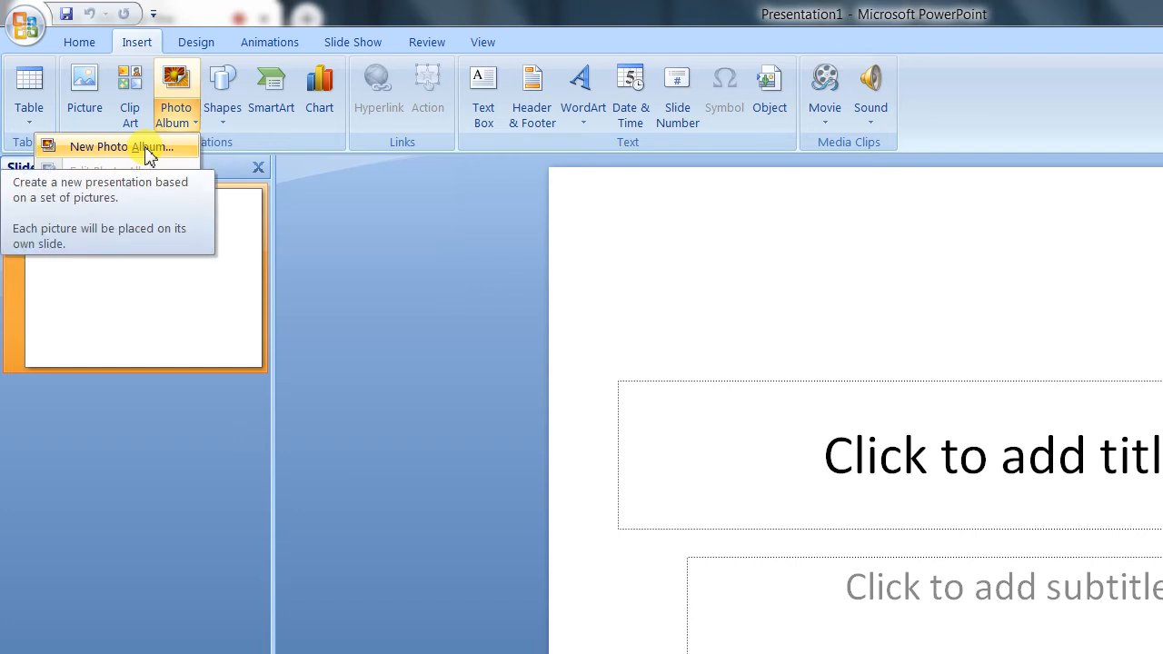
{"action": "left_click", "coordinate": [149, 152]}
{"action": "left_click_drag", "start_coordinate": [836, 263], "coordinate": [691, 208]}
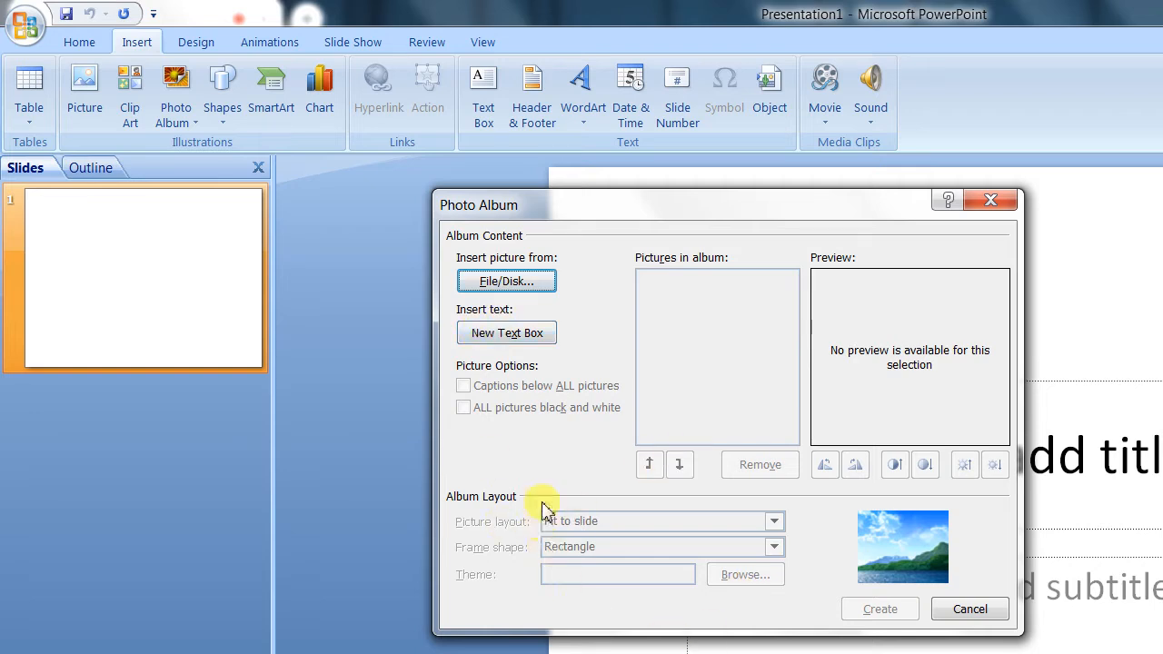
Step: Browse to the Sample Pictures folder as the album's picture source, admitting the next person waiting to join the Meet call
{"action": "left_click", "coordinate": [499, 285]}
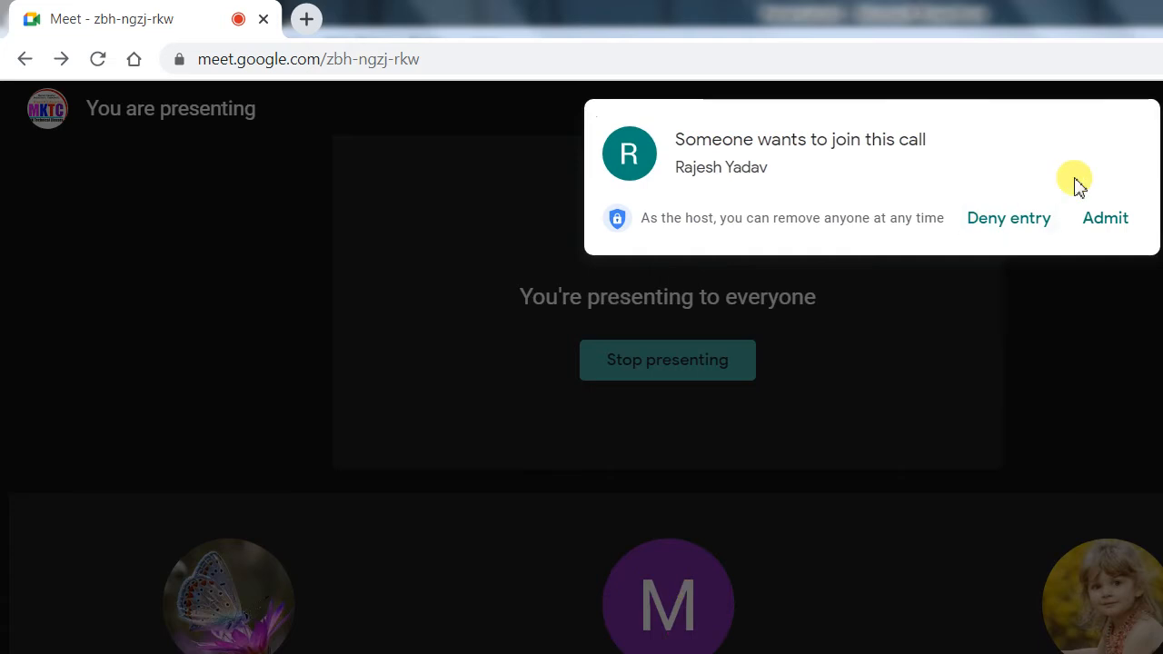
{"action": "left_click", "coordinate": [1109, 221]}
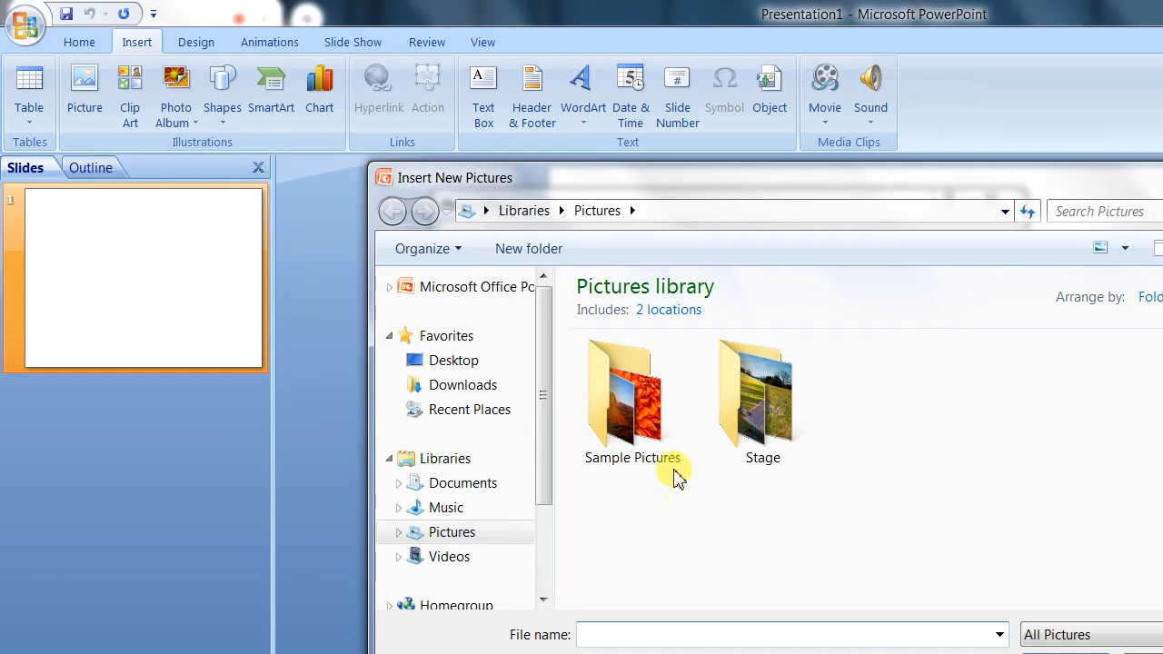
{"action": "double_click", "coordinate": [641, 434]}
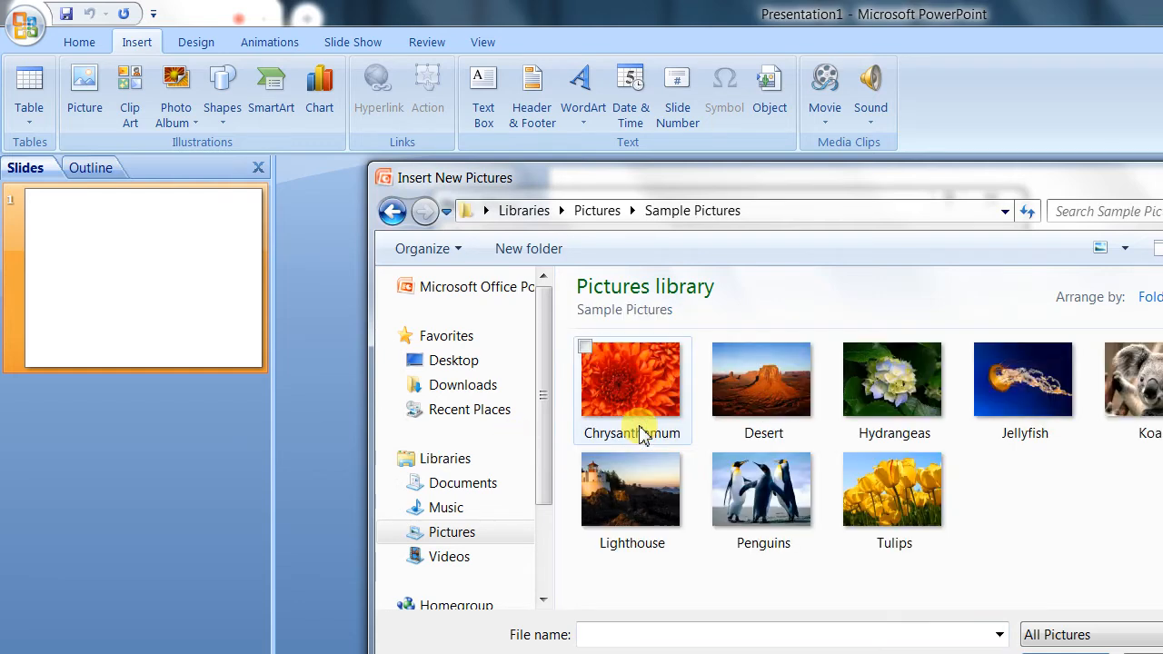
{"action": "left_click_drag", "start_coordinate": [1137, 554], "coordinate": [618, 383]}
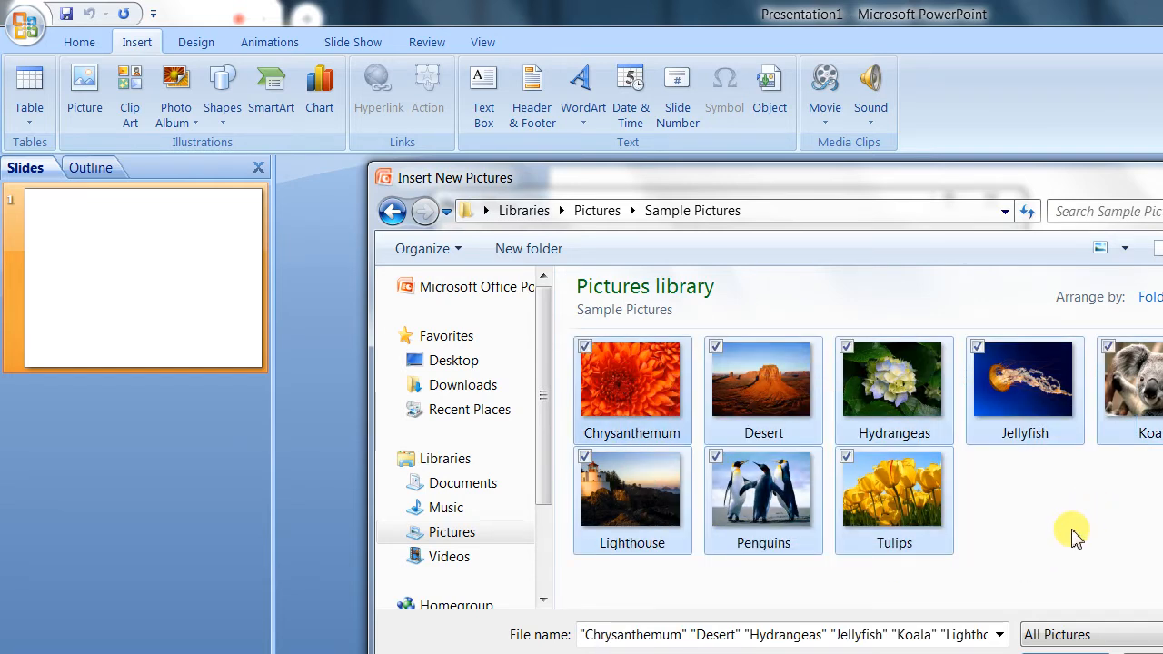
{"action": "left_click", "coordinate": [1147, 653]}
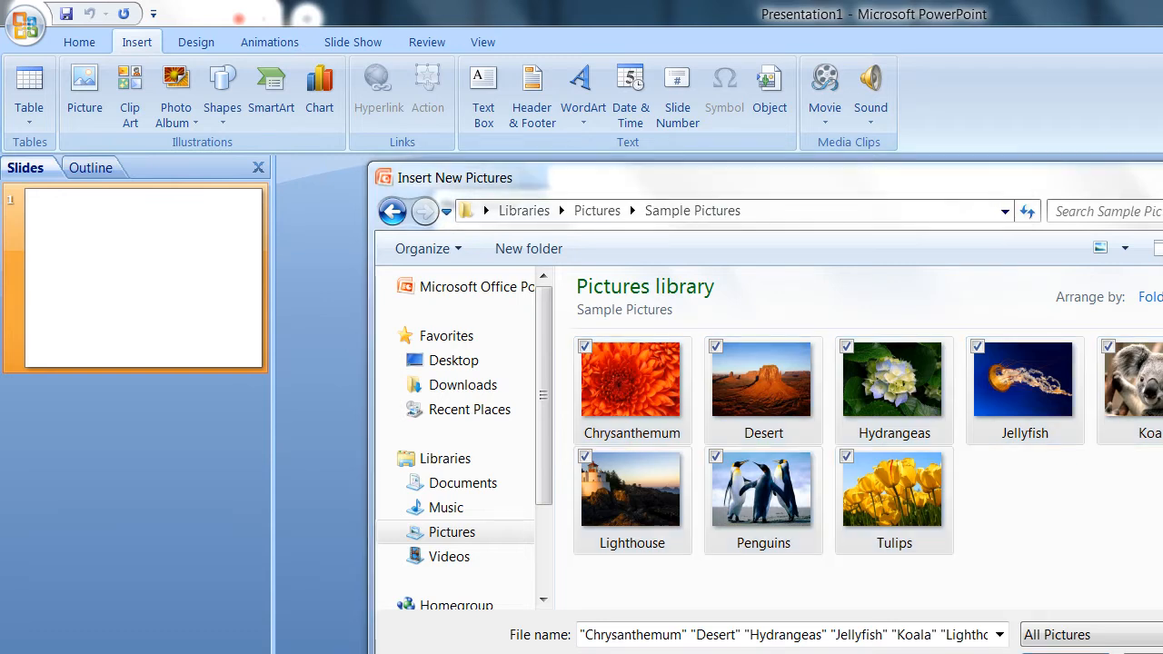
{"action": "left_click", "coordinate": [1039, 519]}
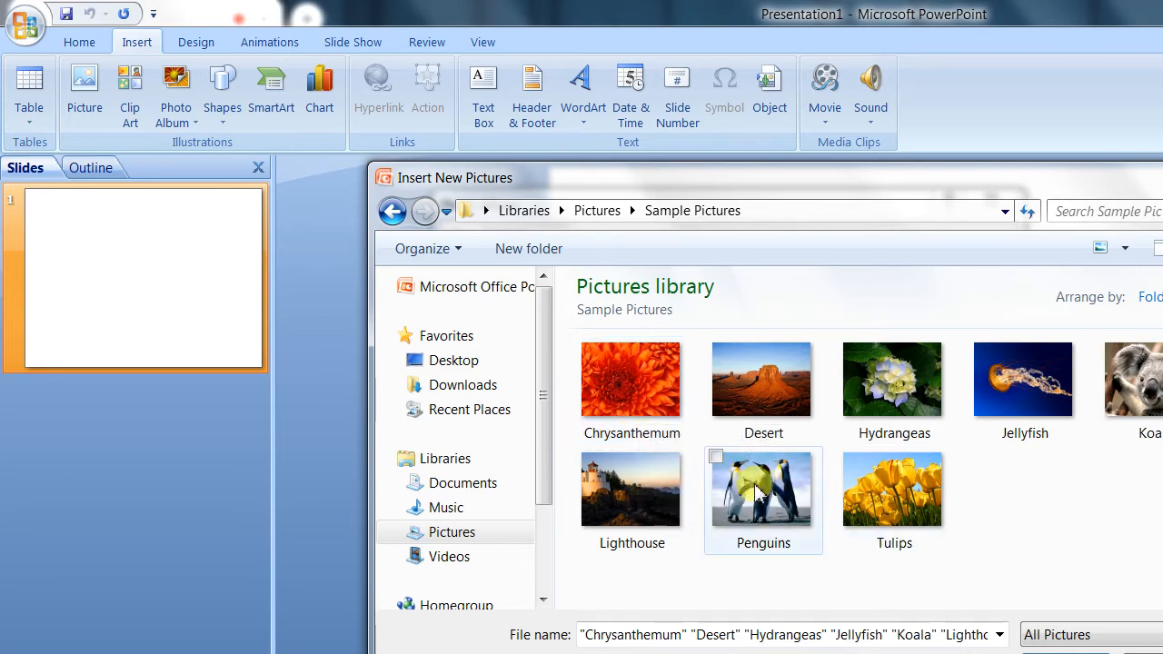
Step: Select all the pictures in the Sample Pictures folder and insert them into the photo album
{"action": "left_click", "coordinate": [651, 409]}
{"action": "left_click", "coordinate": [756, 408], "text": "ctrl"}
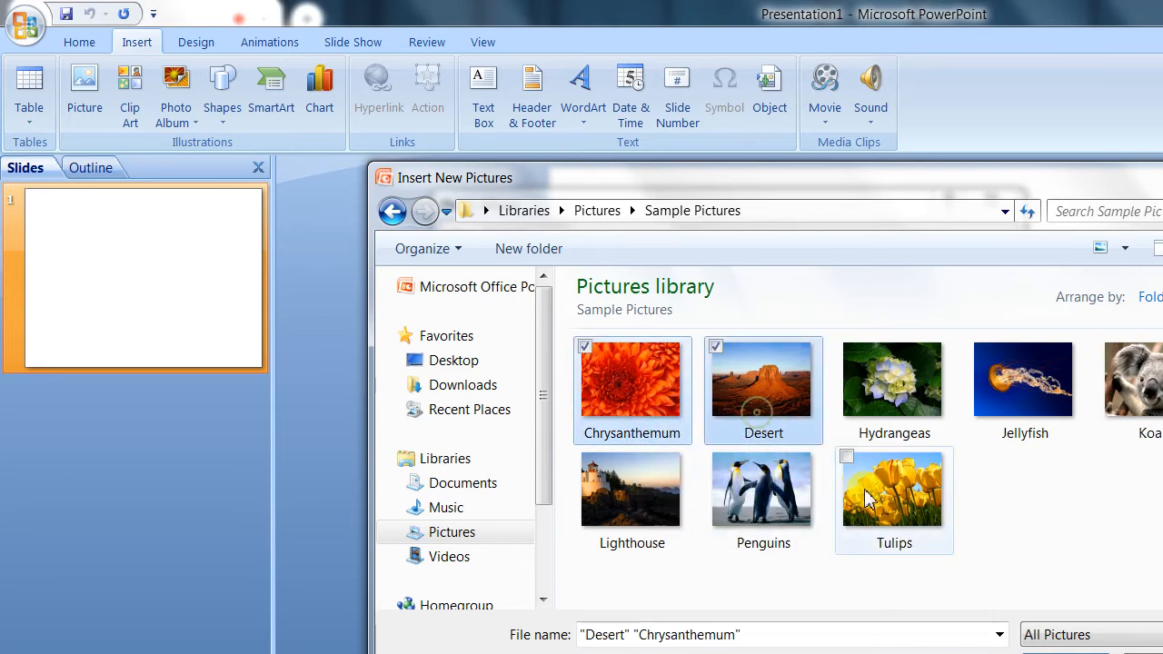
{"action": "left_click", "coordinate": [880, 482], "text": "ctrl"}
{"action": "left_click", "coordinate": [915, 416], "text": "ctrl"}
{"action": "left_click", "coordinate": [1016, 386], "text": "ctrl"}
{"action": "left_click", "coordinate": [736, 511], "text": "ctrl"}
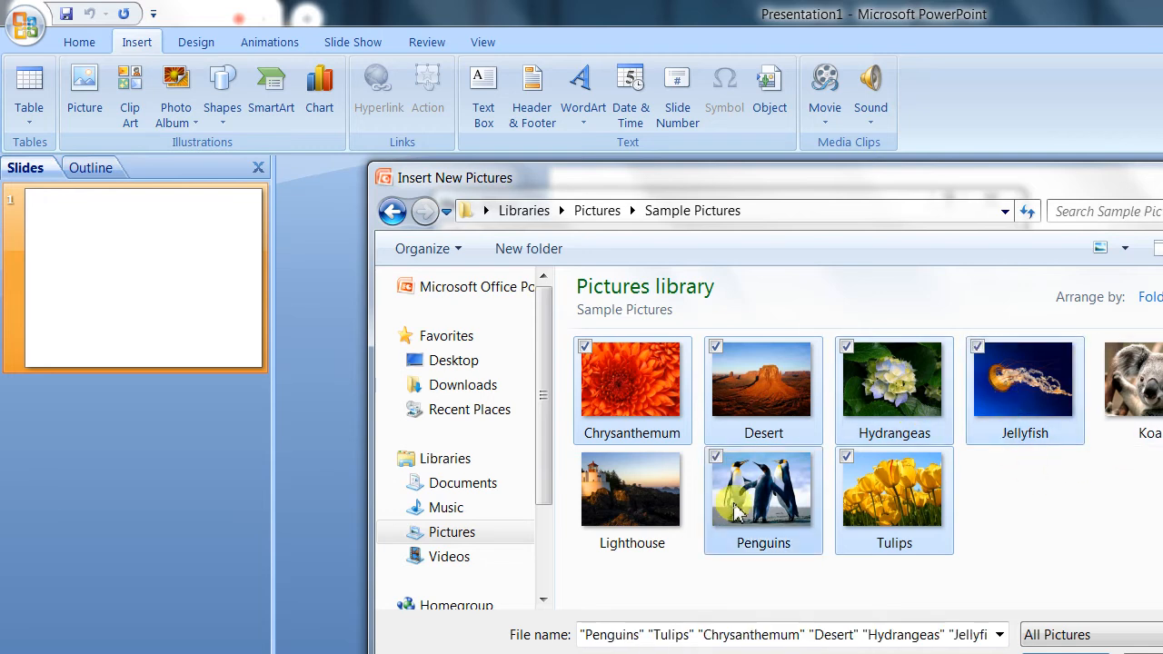
{"action": "left_click", "coordinate": [616, 496], "text": "ctrl"}
{"action": "left_click", "coordinate": [671, 502], "text": "ctrl"}
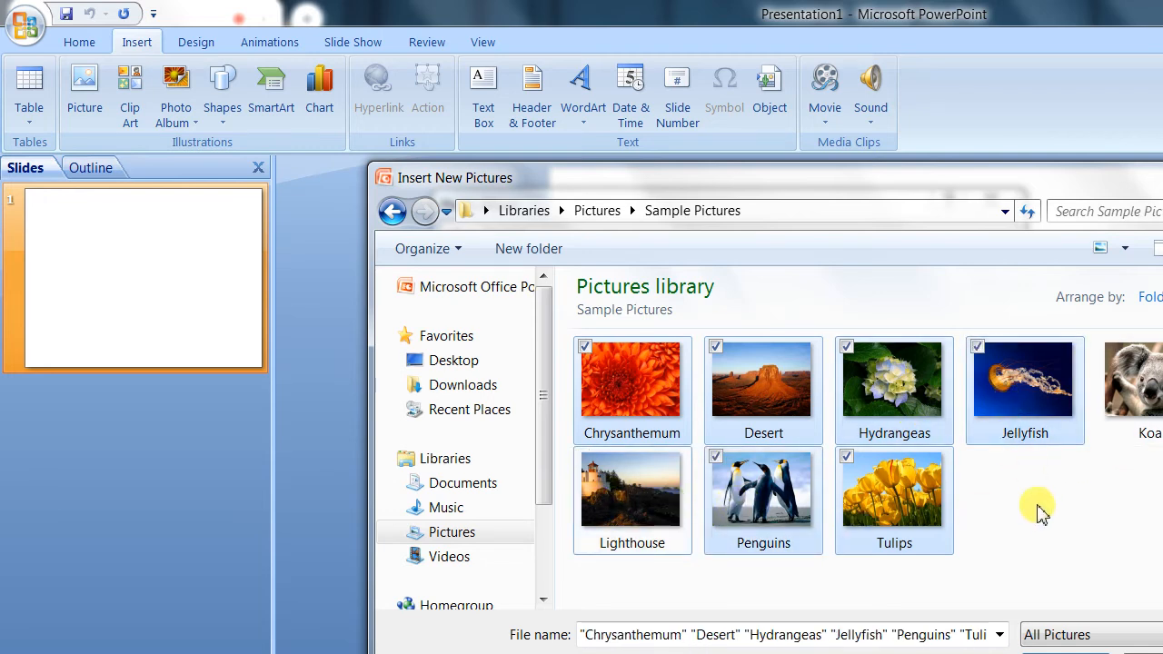
{"action": "key", "text": "ctrl+a"}
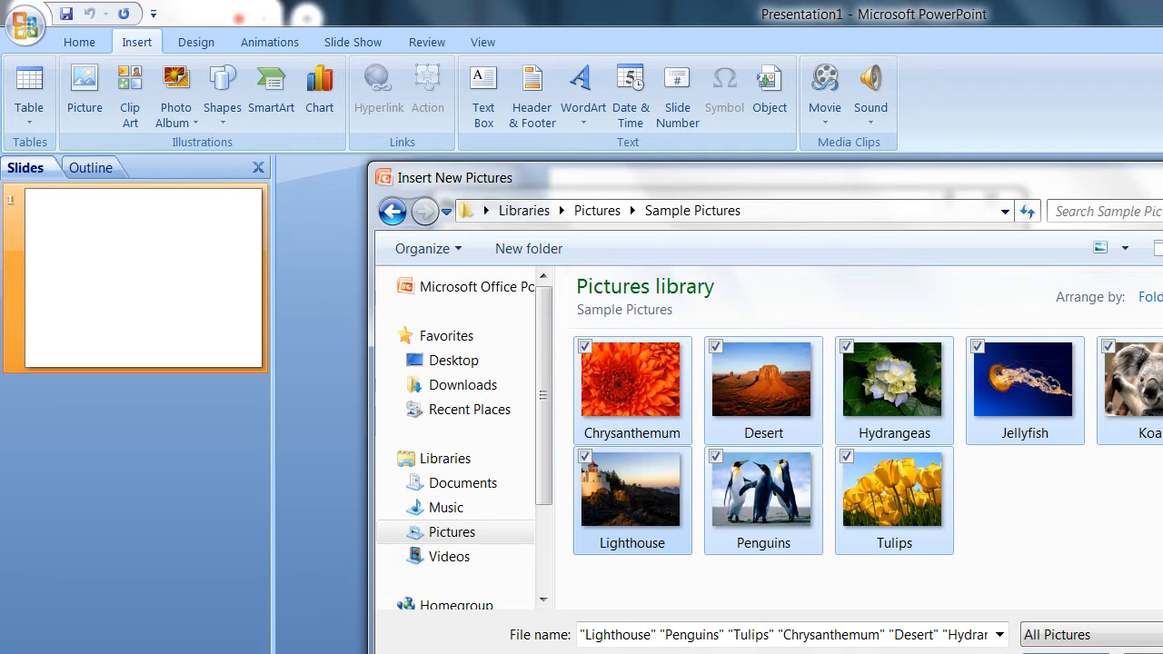
{"action": "key", "text": "Return"}
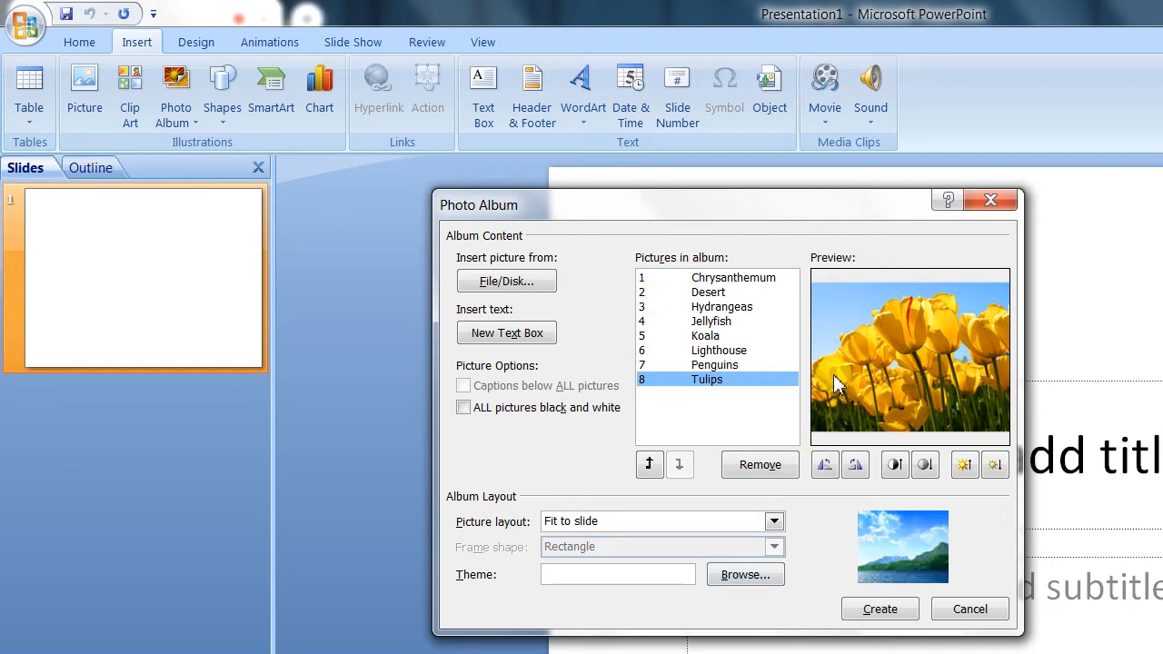
Step: Preview the album's pictures one after another, moving through the list from Chrysanthemum to Penguins and back to Koala
{"action": "left_click", "coordinate": [732, 370]}
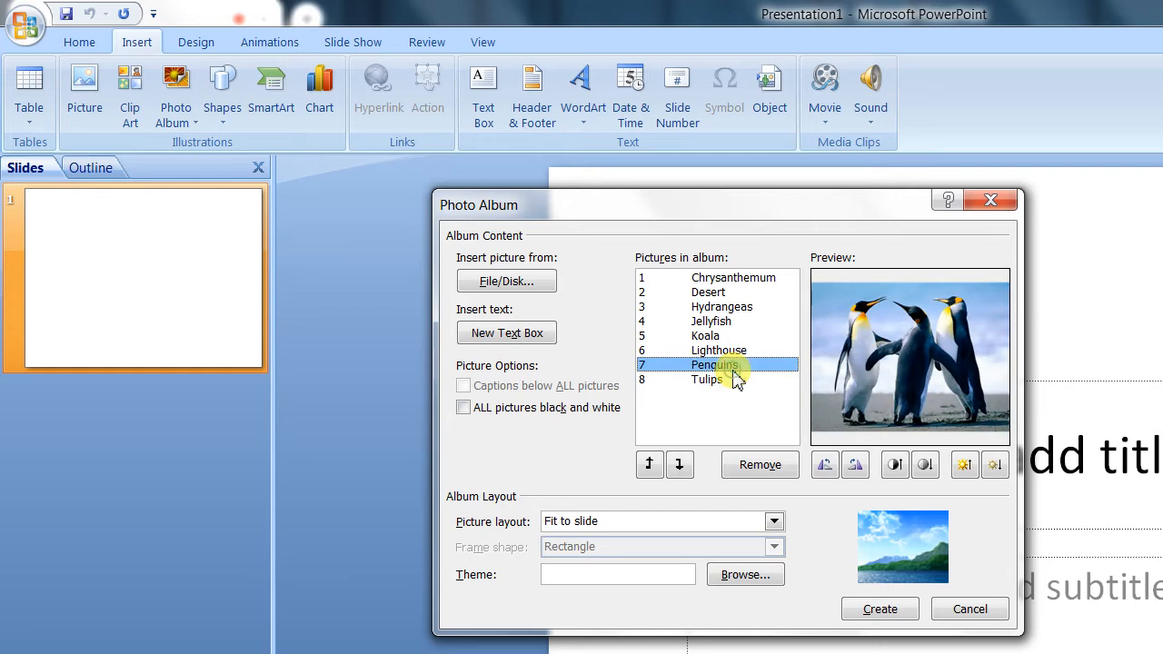
{"action": "key", "text": "Up"}
{"action": "key", "text": "Up"}
{"action": "key", "text": "Up"}
{"action": "key", "text": "Up"}
{"action": "key", "text": "Up"}
{"action": "key", "text": "Up"}
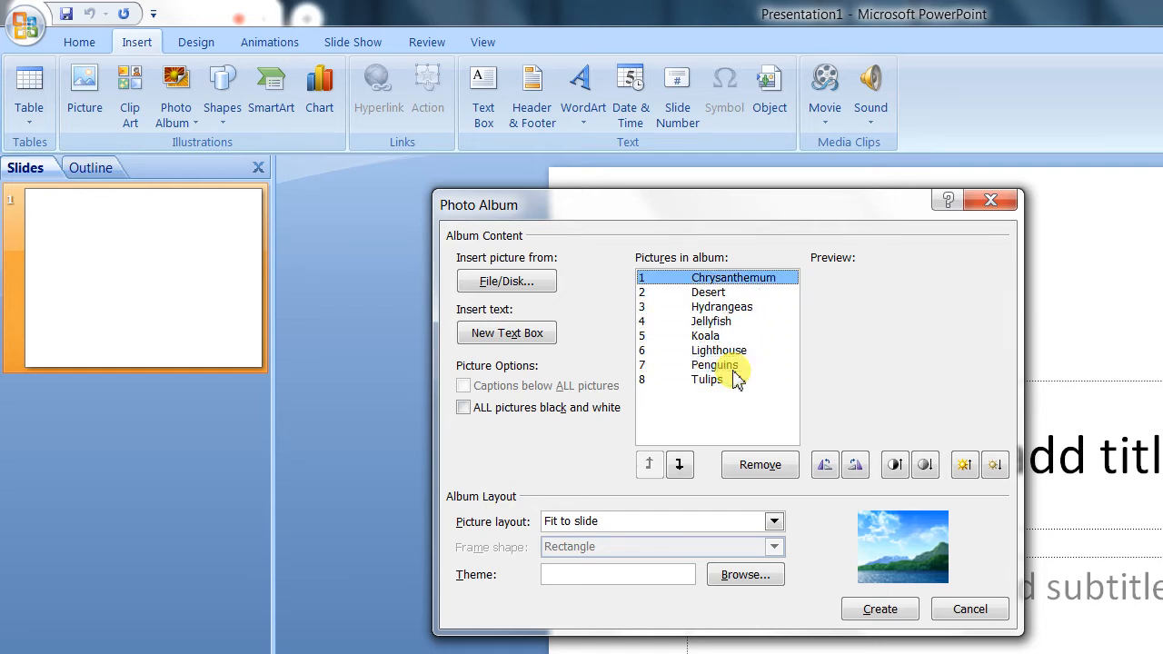
{"action": "key", "text": "Down"}
{"action": "key", "text": "Down"}
{"action": "key", "text": "Down"}
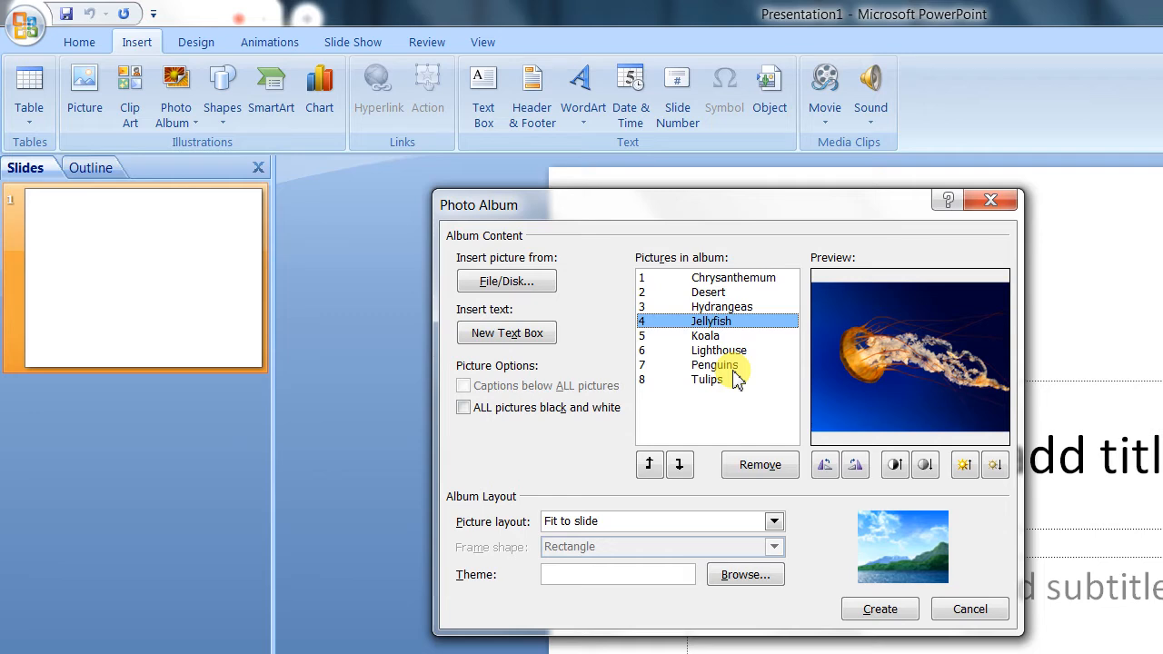
{"action": "key", "text": "Down"}
{"action": "key", "text": "Down"}
{"action": "key", "text": "Down"}
{"action": "key", "text": "Down"}
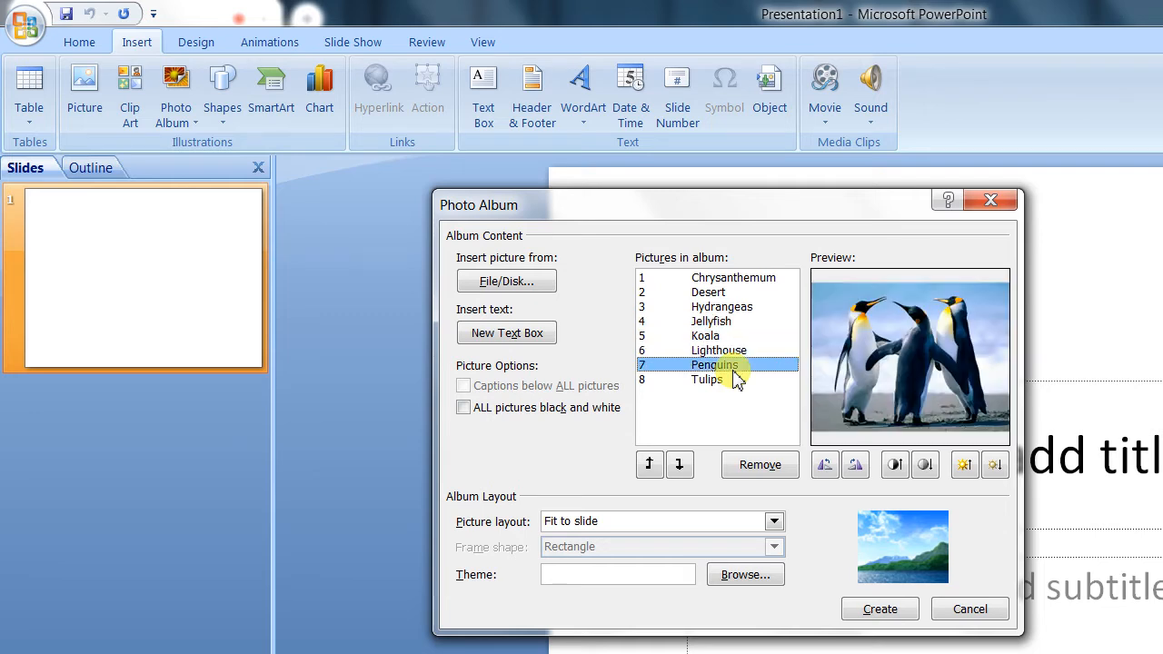
{"action": "key", "text": "Up"}
{"action": "key", "text": "Up"}
{"action": "key", "text": "Up"}
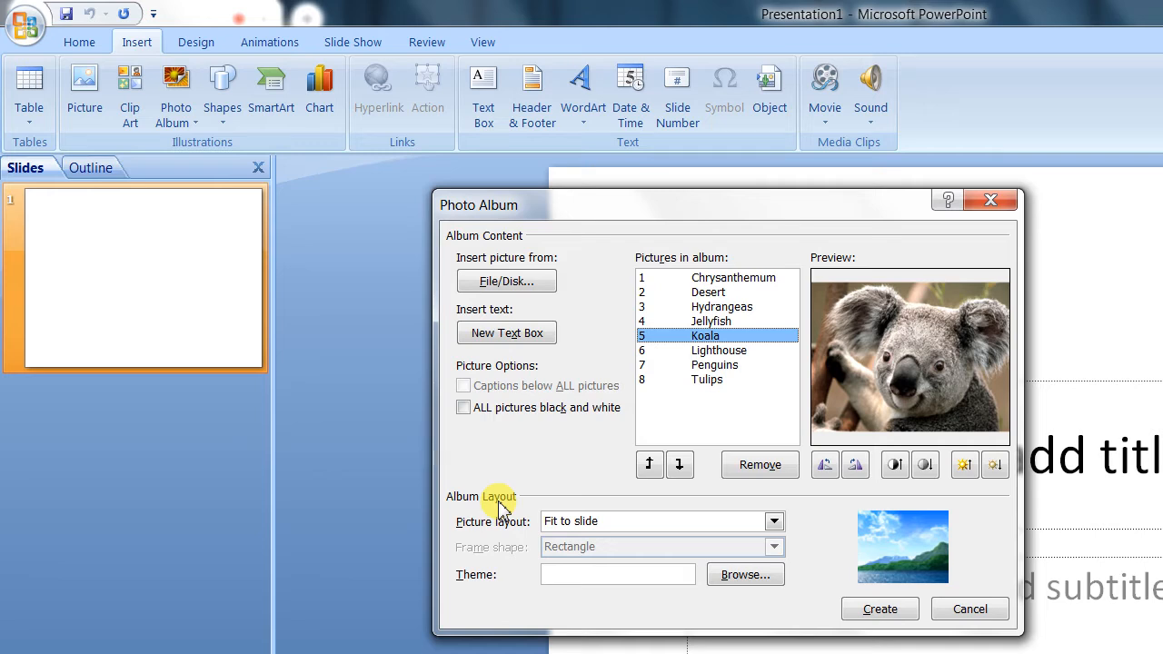
Step: Create the photo album with the Fit to slide picture layout and no theme
{"action": "left_click", "coordinate": [615, 525]}
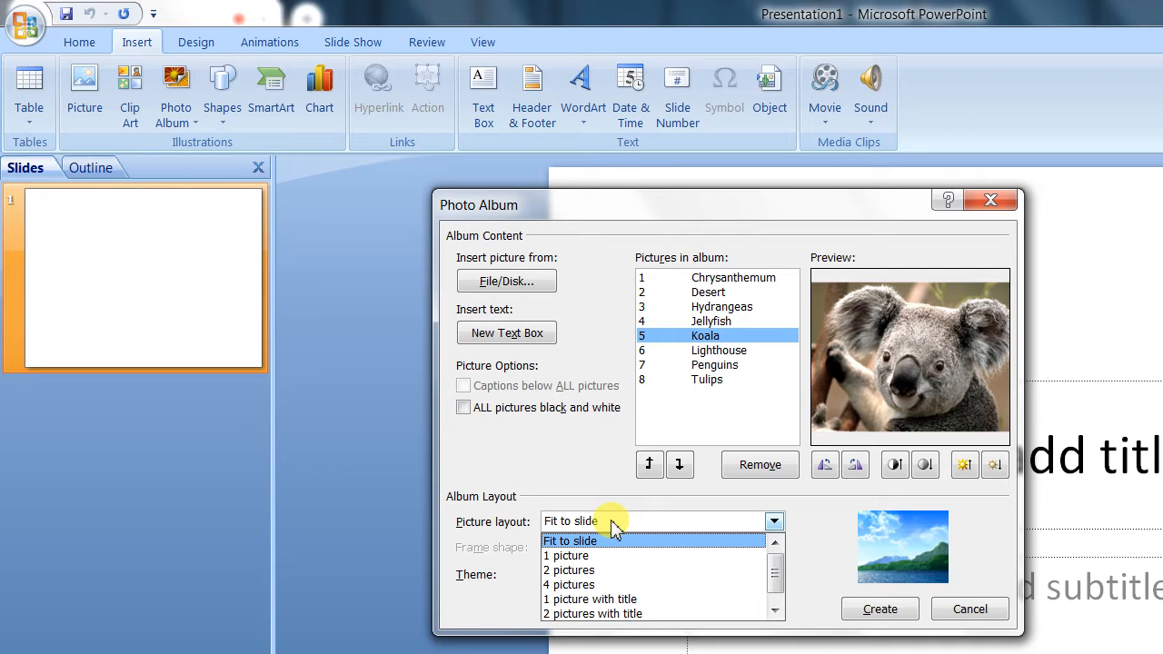
{"action": "left_click", "coordinate": [470, 616]}
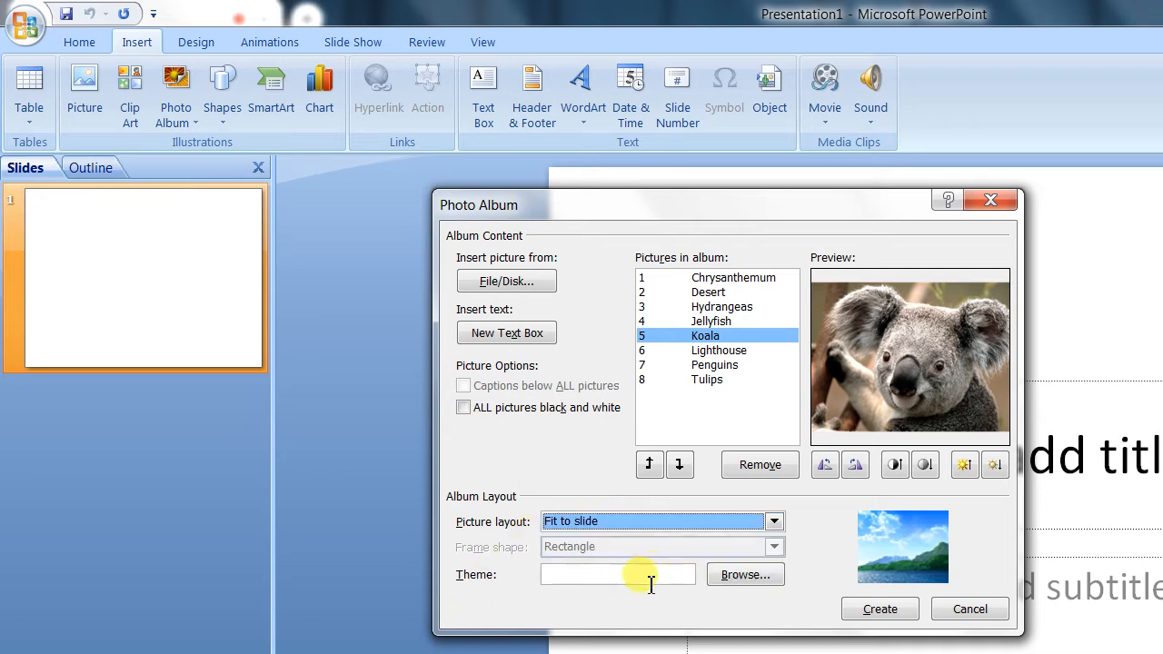
{"action": "left_click", "coordinate": [651, 584]}
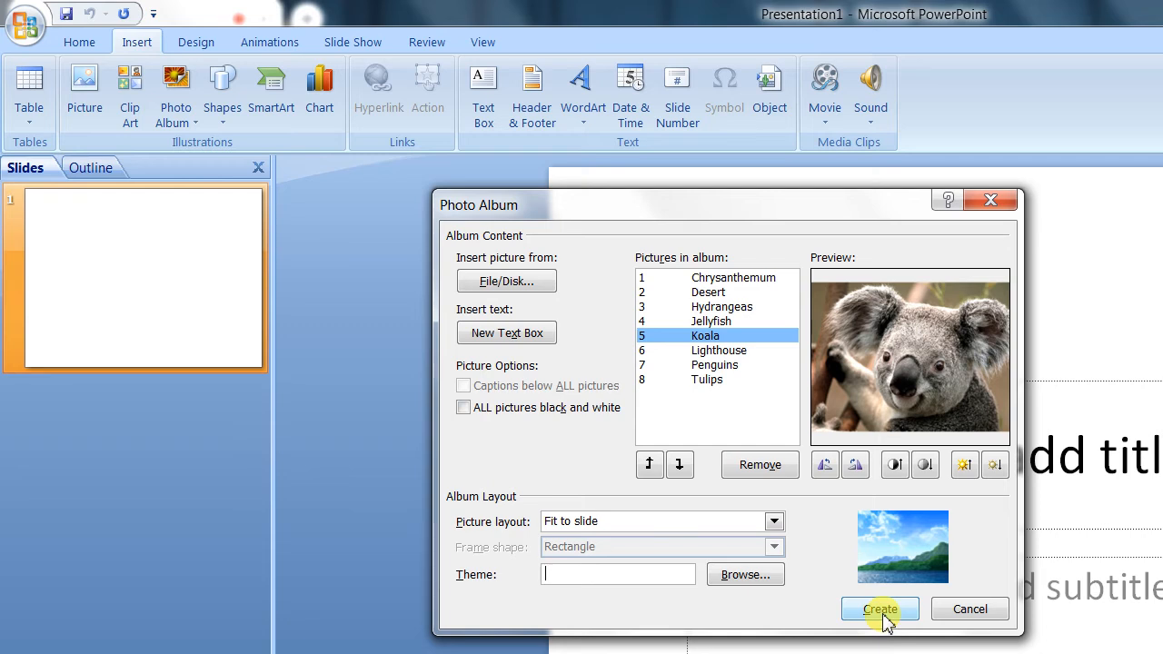
{"action": "left_click", "coordinate": [881, 611]}
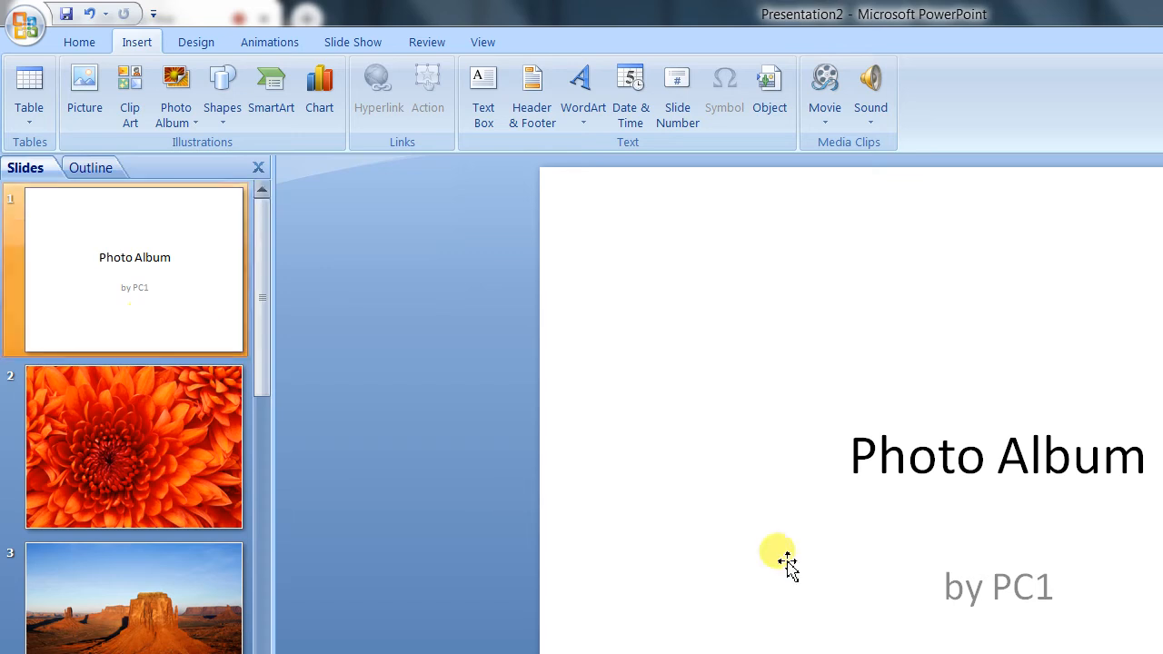
Step: Replace the Photo Album heading on the title slide with the text Nature
{"action": "left_click", "coordinate": [998, 455]}
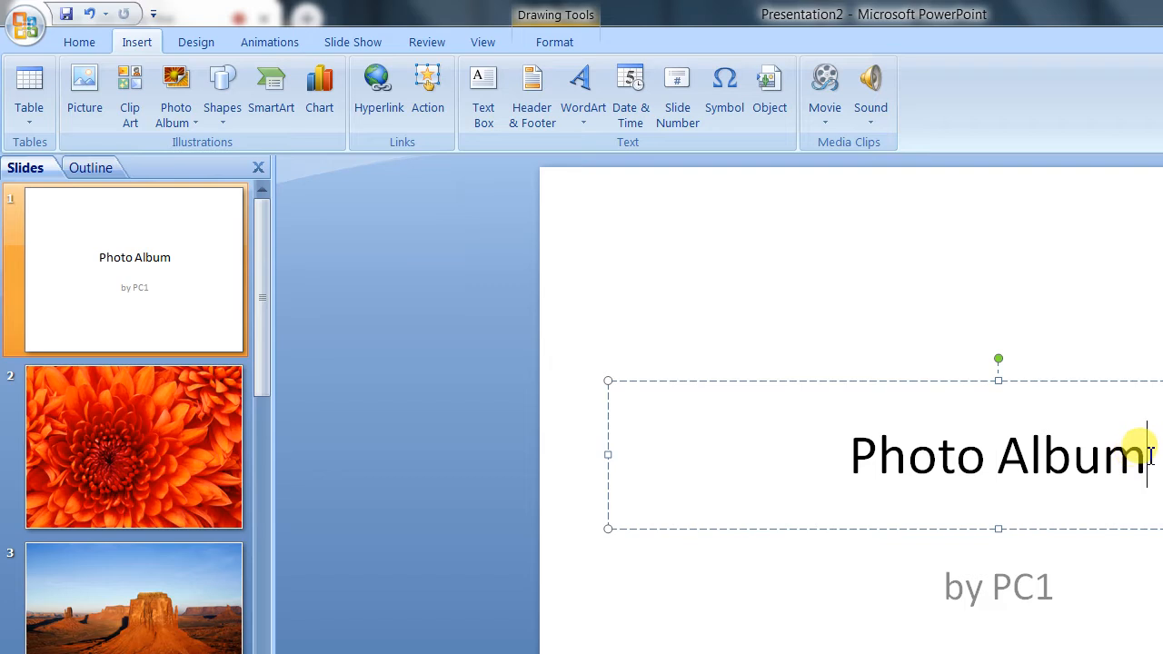
{"action": "left_click_drag", "start_coordinate": [1138, 455], "coordinate": [868, 455]}
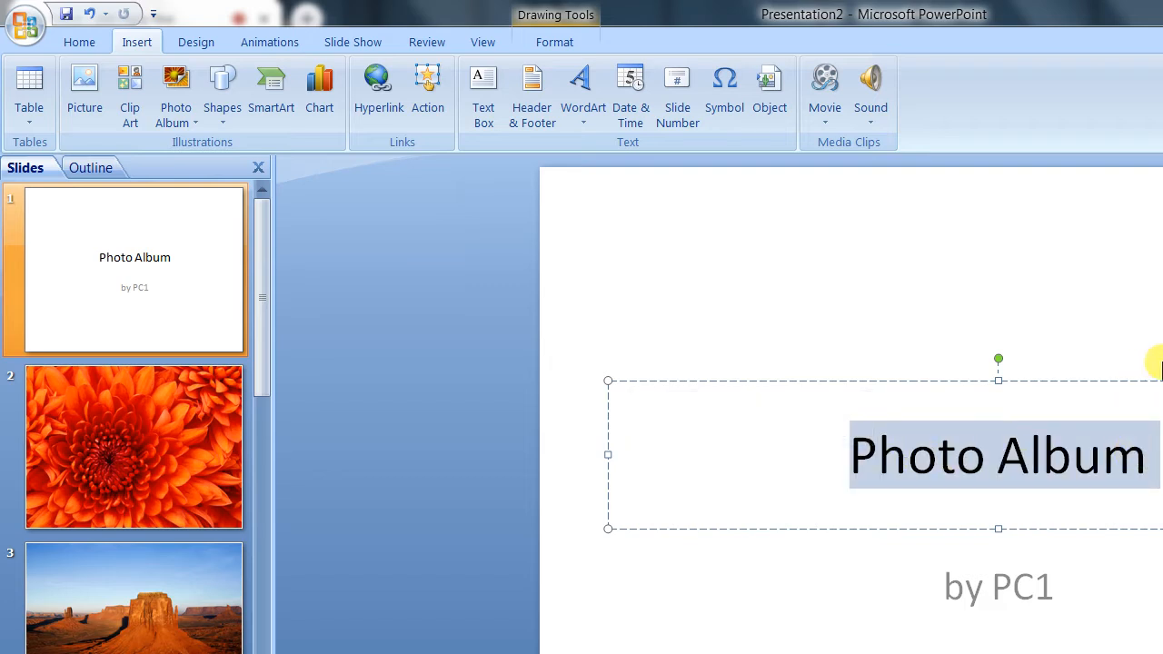
{"action": "type", "text": "N"}
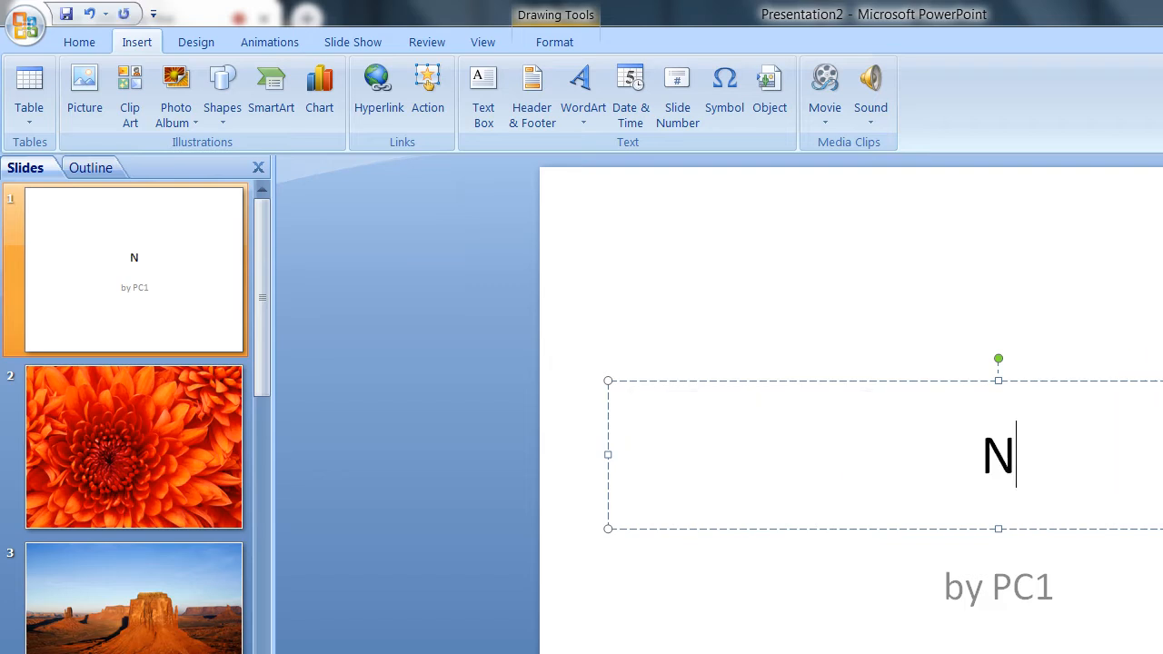
{"action": "type", "text": "atire"}
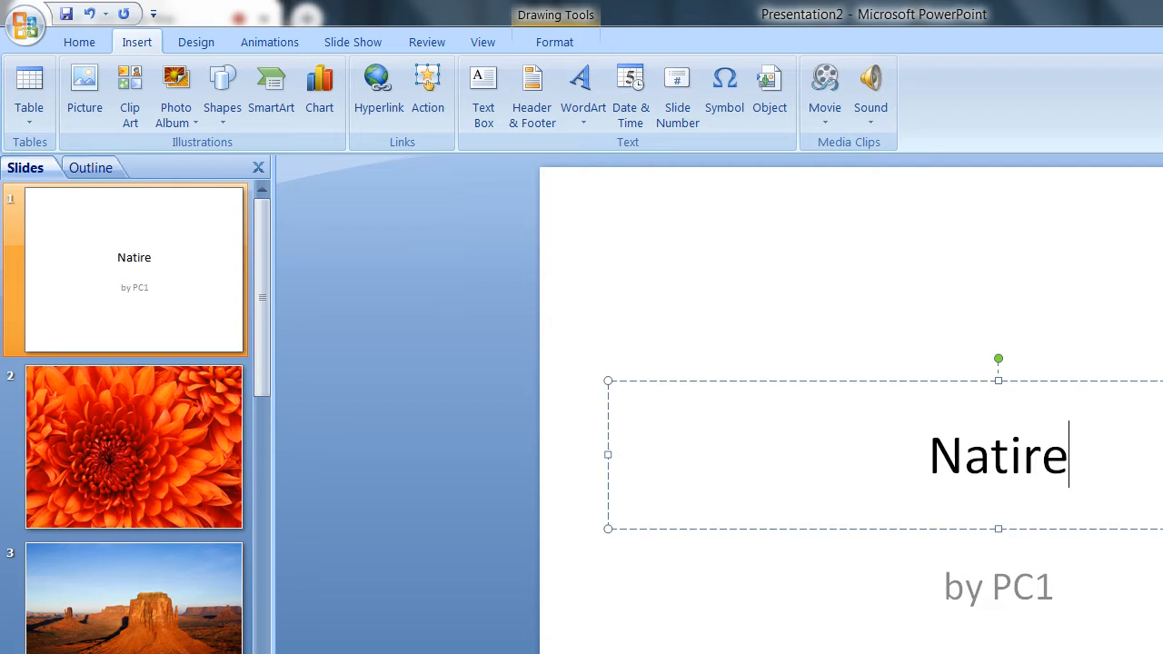
{"action": "left_click", "coordinate": [1014, 586]}
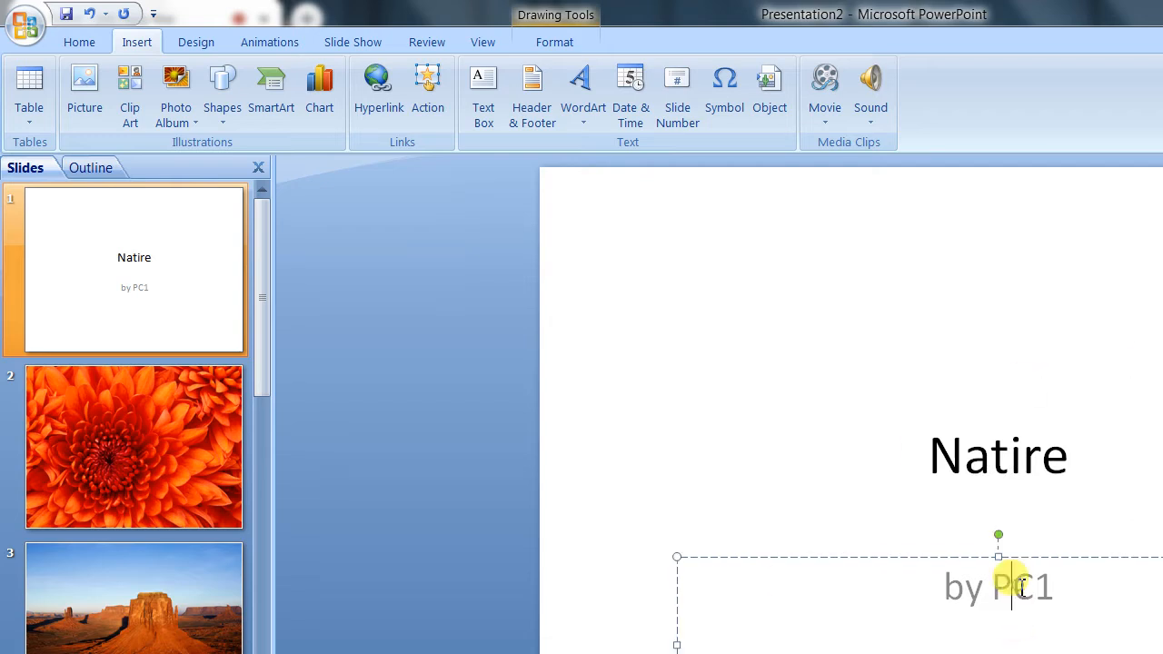
{"action": "left_click", "coordinate": [1067, 584]}
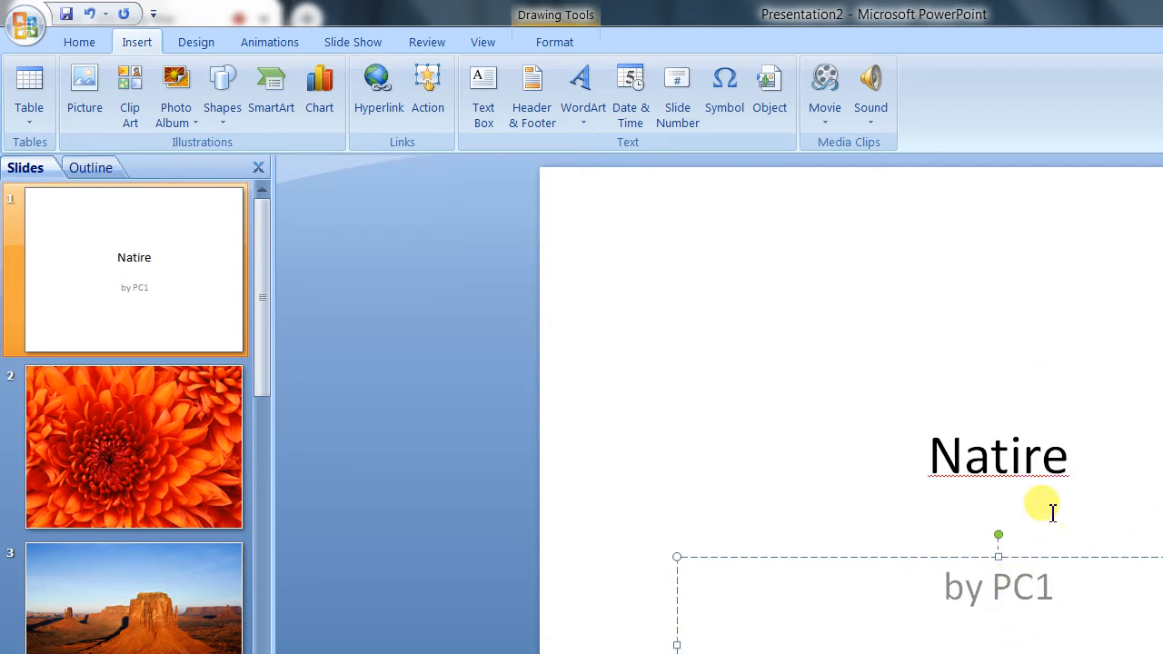
{"action": "left_click", "coordinate": [1046, 477]}
{"action": "key", "text": "Left"}
{"action": "key", "text": "BackSpace"}
{"action": "type", "text": "u"}
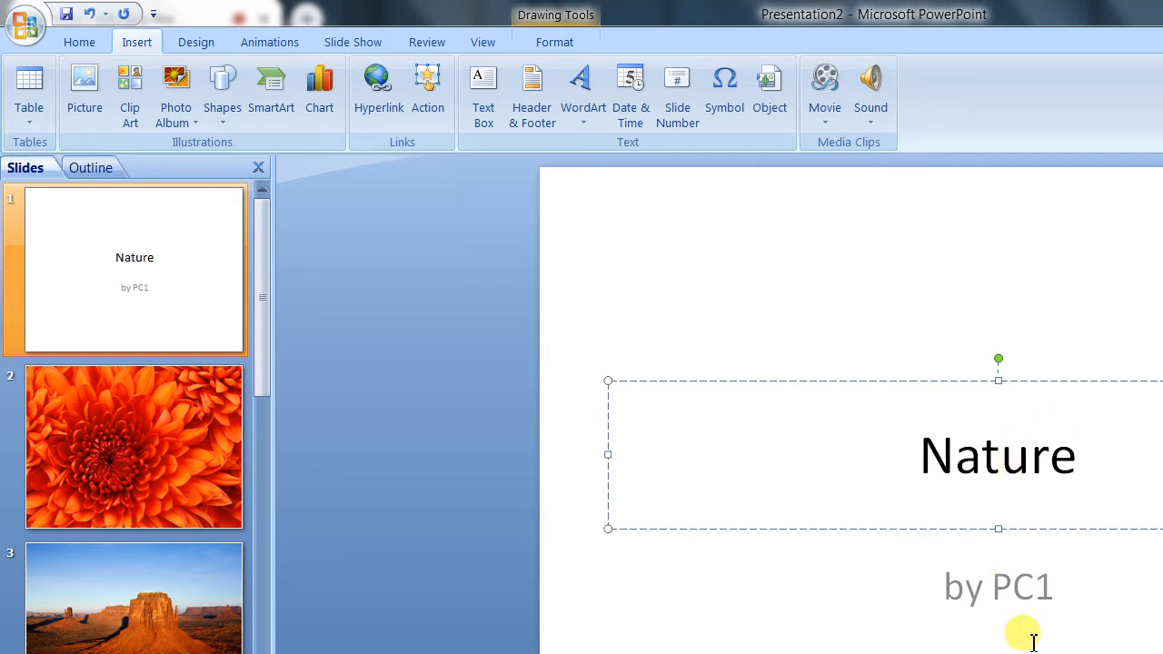
Step: Replace the title slide's subtitle with "By : " followed by the author's name
{"action": "left_click", "coordinate": [1032, 586]}
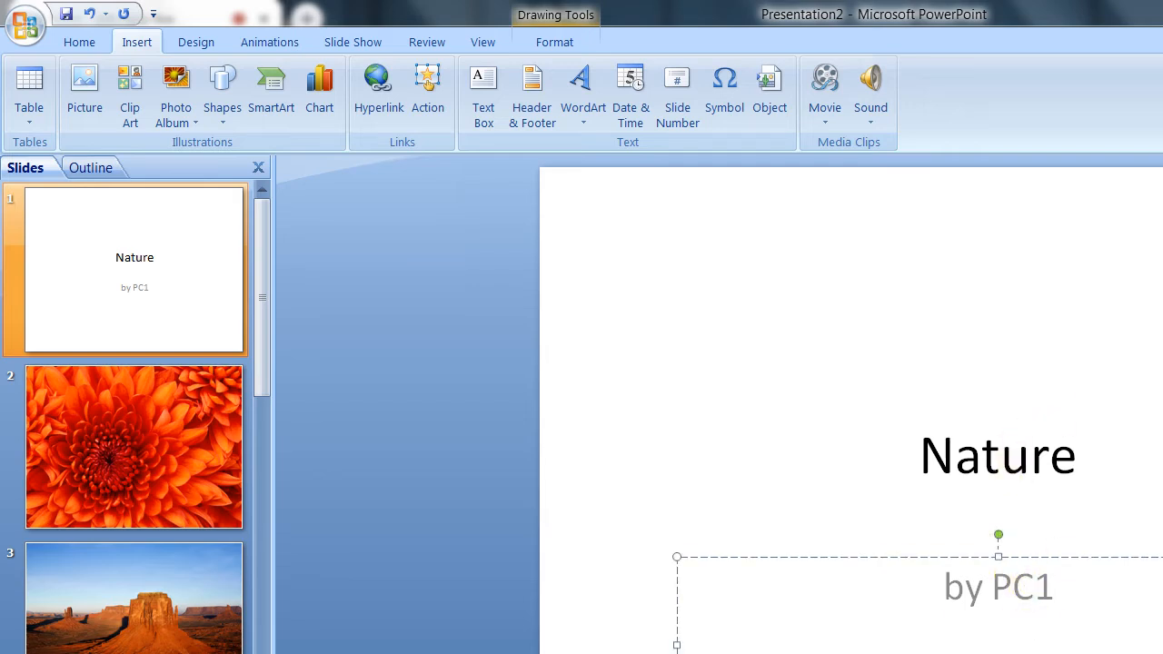
{"action": "key", "text": "ctrl+a"}
{"action": "type", "text": "B"}
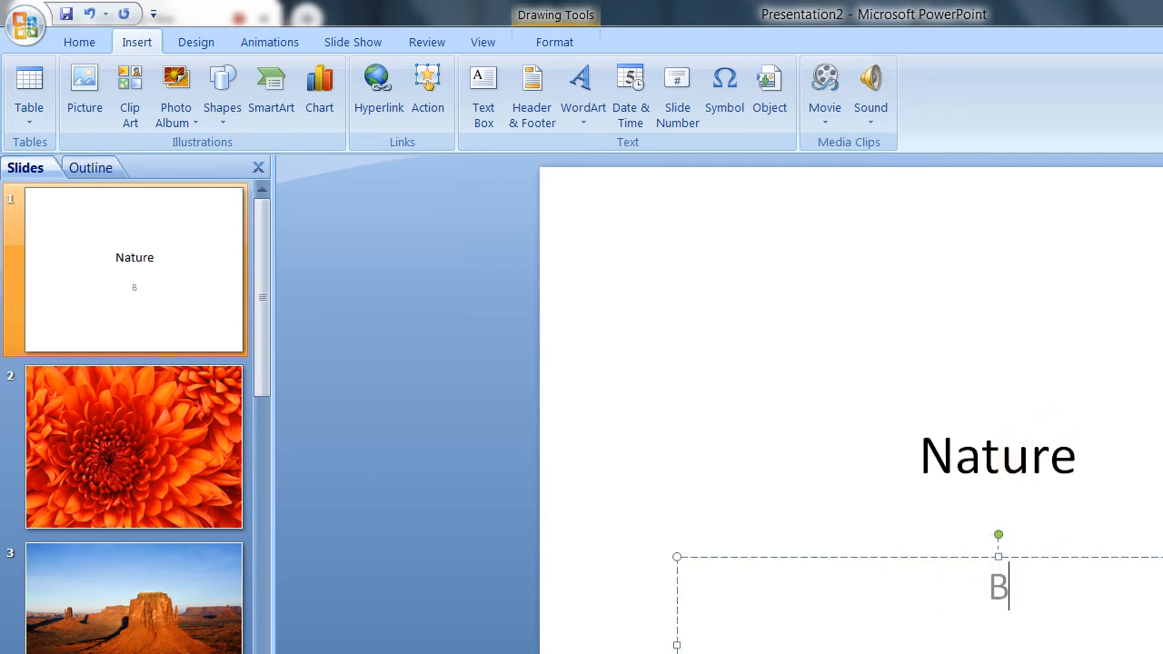
{"action": "type", "text": "y : MK Kaushal"}
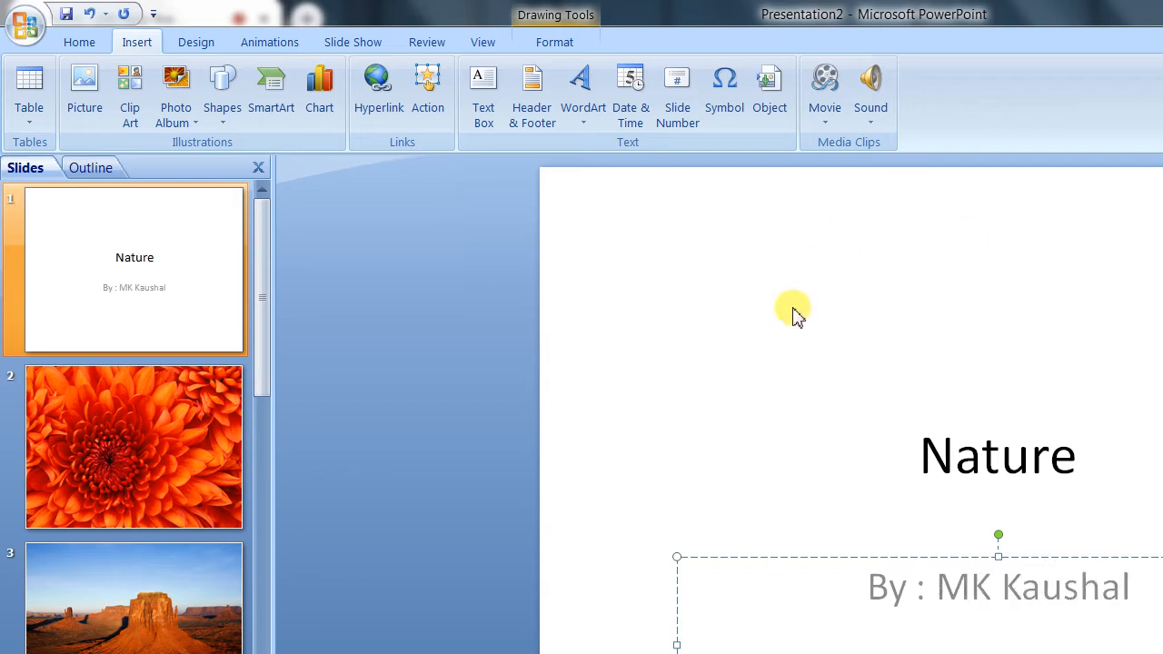
Step: Look through the album's picture slides from the chrysanthemum to the koala
{"action": "left_click", "coordinate": [139, 430]}
{"action": "left_click", "coordinate": [153, 637]}
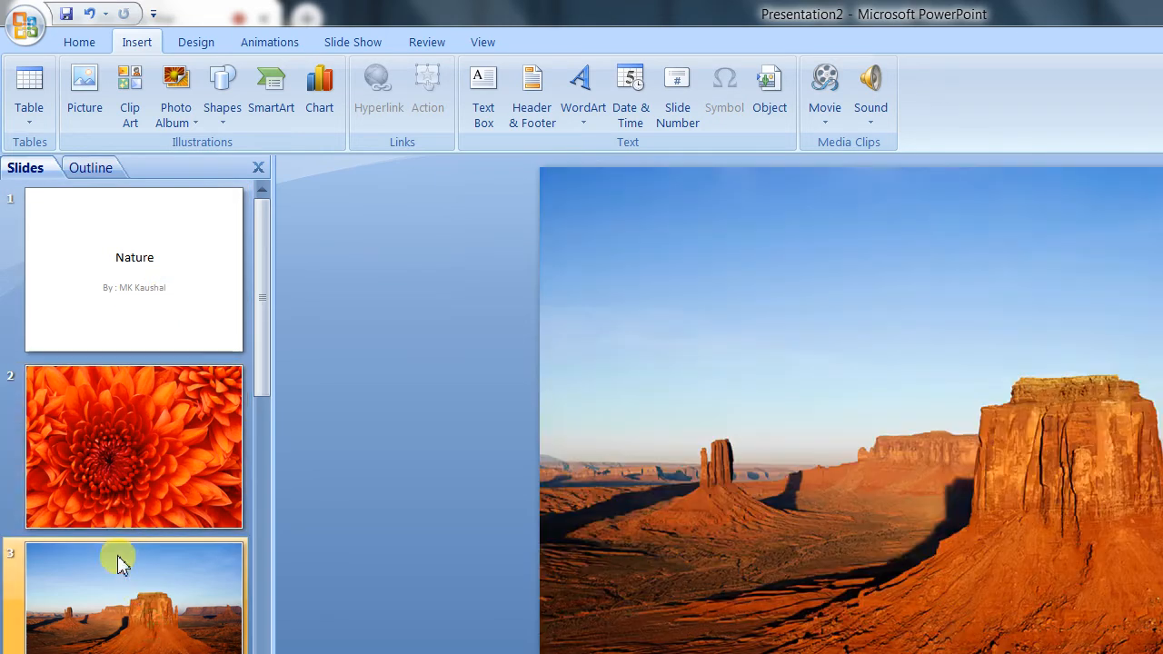
{"action": "left_click", "coordinate": [182, 653]}
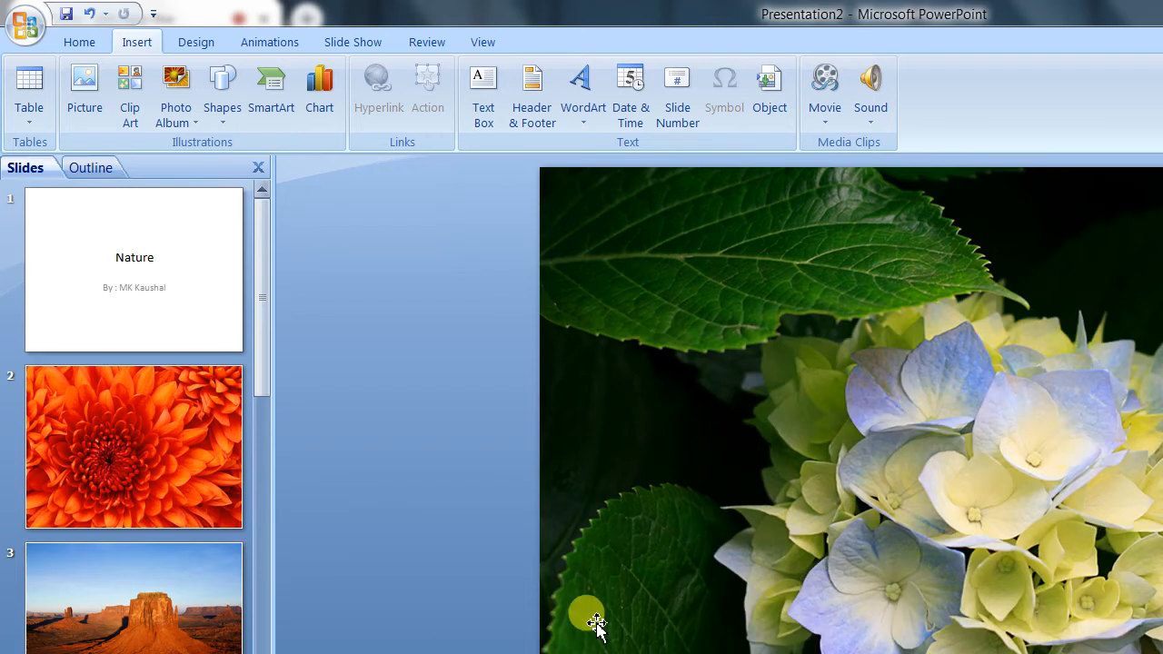
{"action": "scroll", "coordinate": [591, 623], "scroll_direction": "down", "scroll_amount": 2}
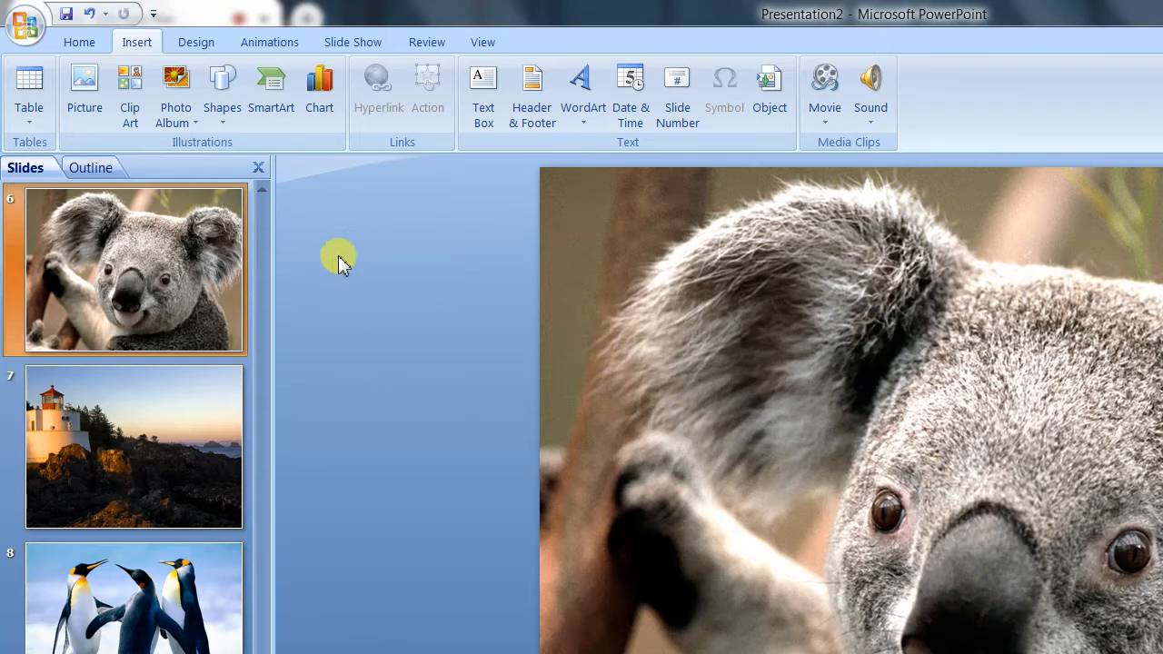
Step: Show the presentation in Slide Sorter view and select the tulips slide, admitting the person waiting to join the Meet call
{"action": "left_click", "coordinate": [482, 43]}
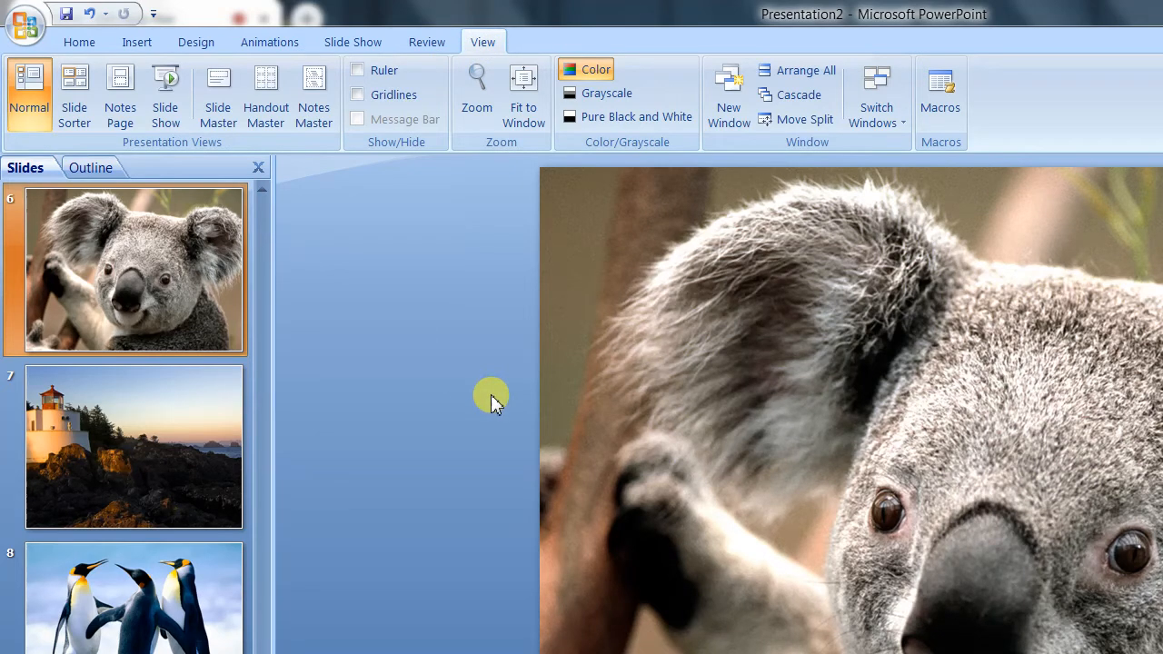
{"action": "left_click", "coordinate": [80, 127]}
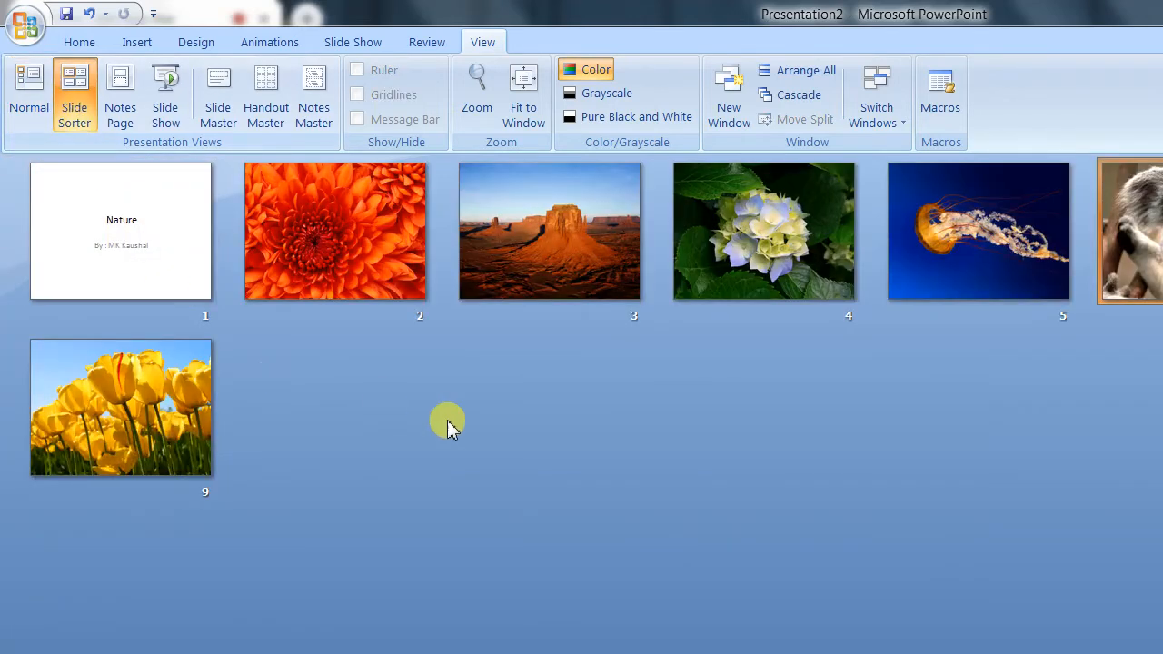
{"action": "left_click", "coordinate": [323, 254]}
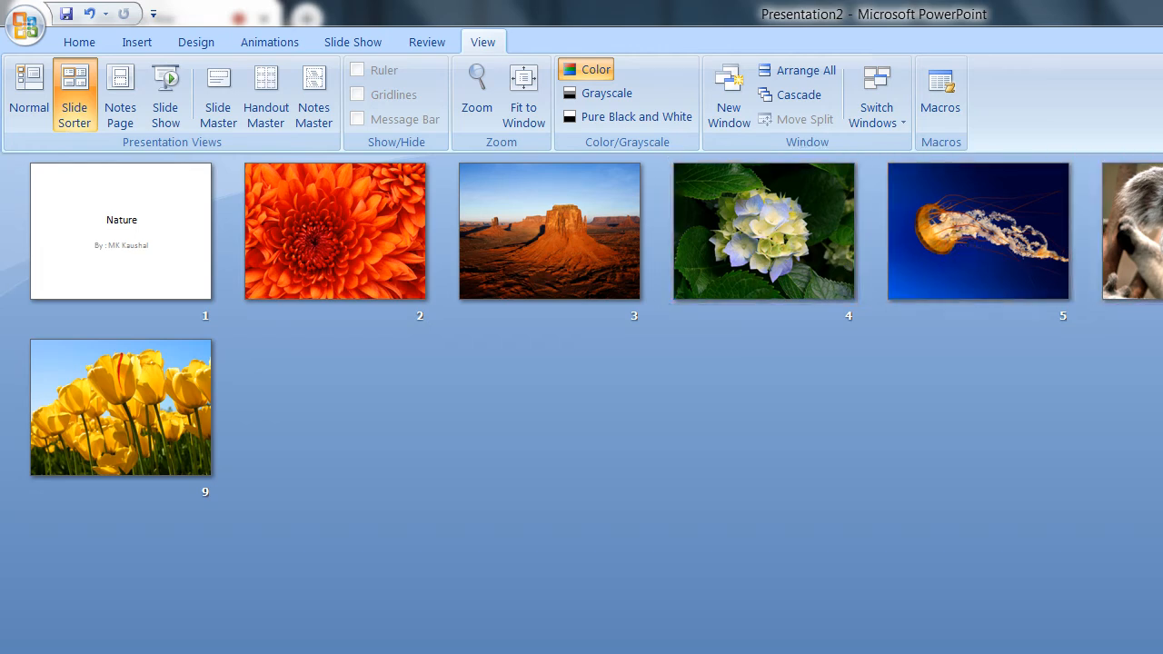
{"action": "left_click", "coordinate": [122, 445]}
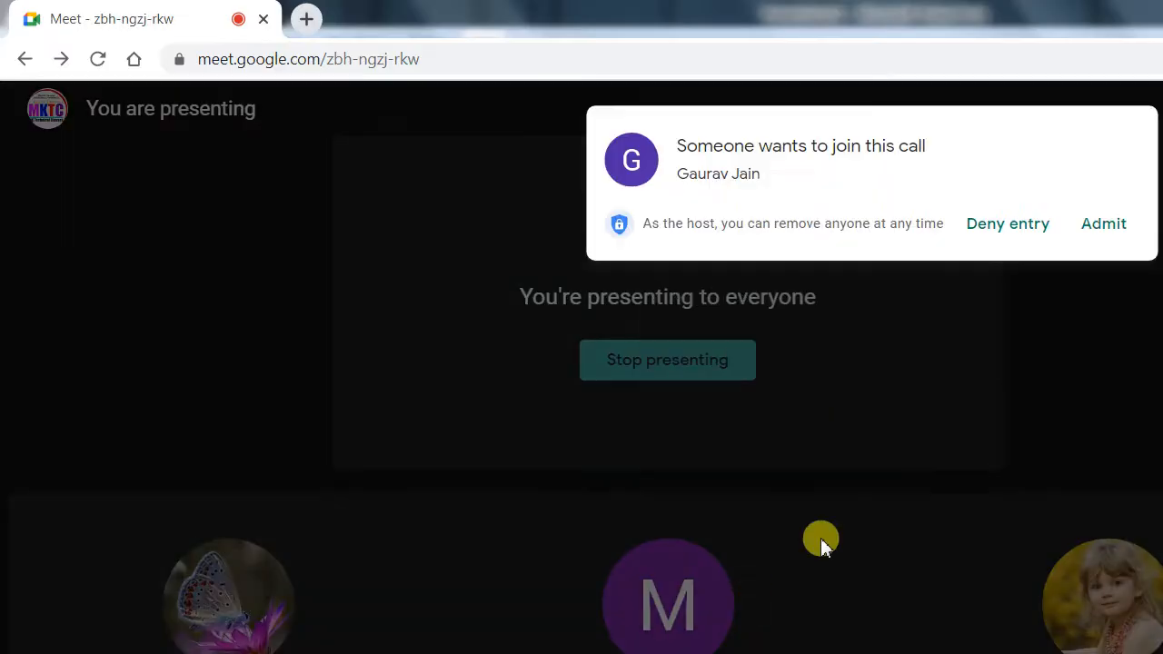
{"action": "left_click", "coordinate": [1118, 218]}
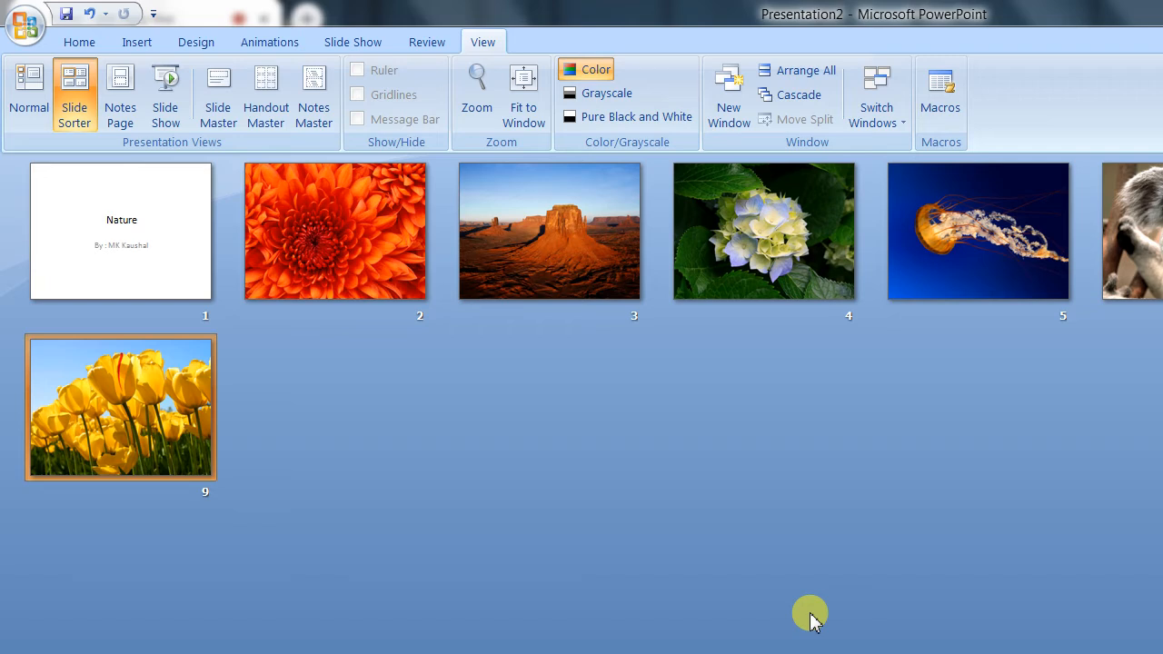
Step: Run the slide show from the title slide, advance manually through every picture and exit at the end
{"action": "key", "text": "F5"}
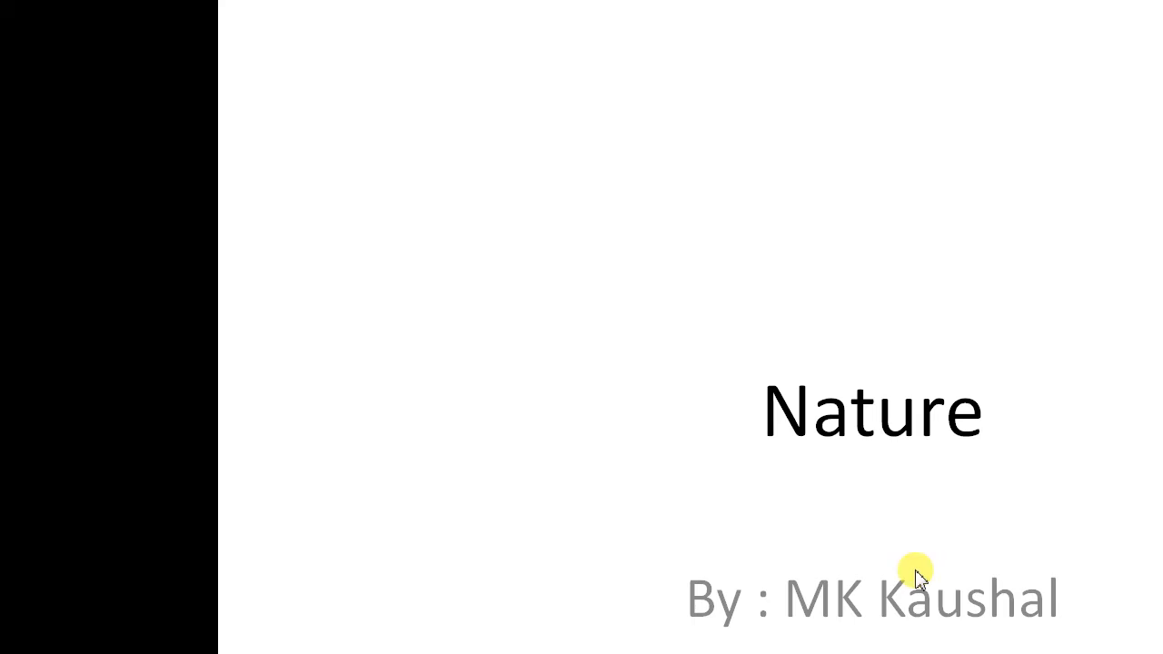
{"action": "left_click", "coordinate": [993, 377]}
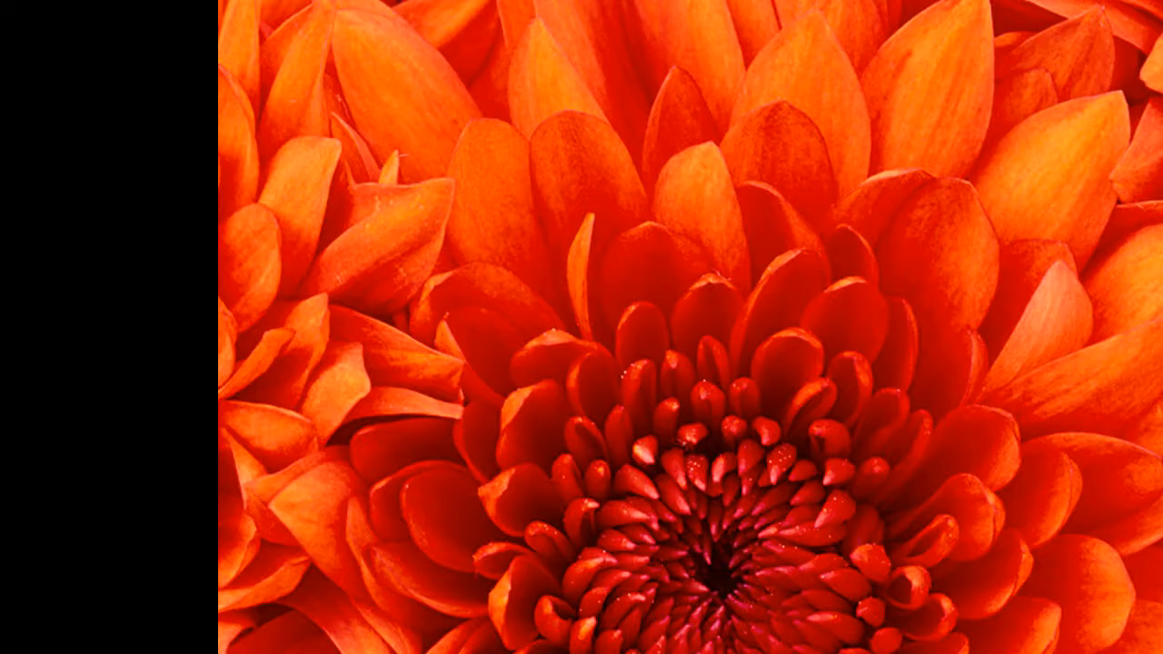
{"action": "key", "text": "Right"}
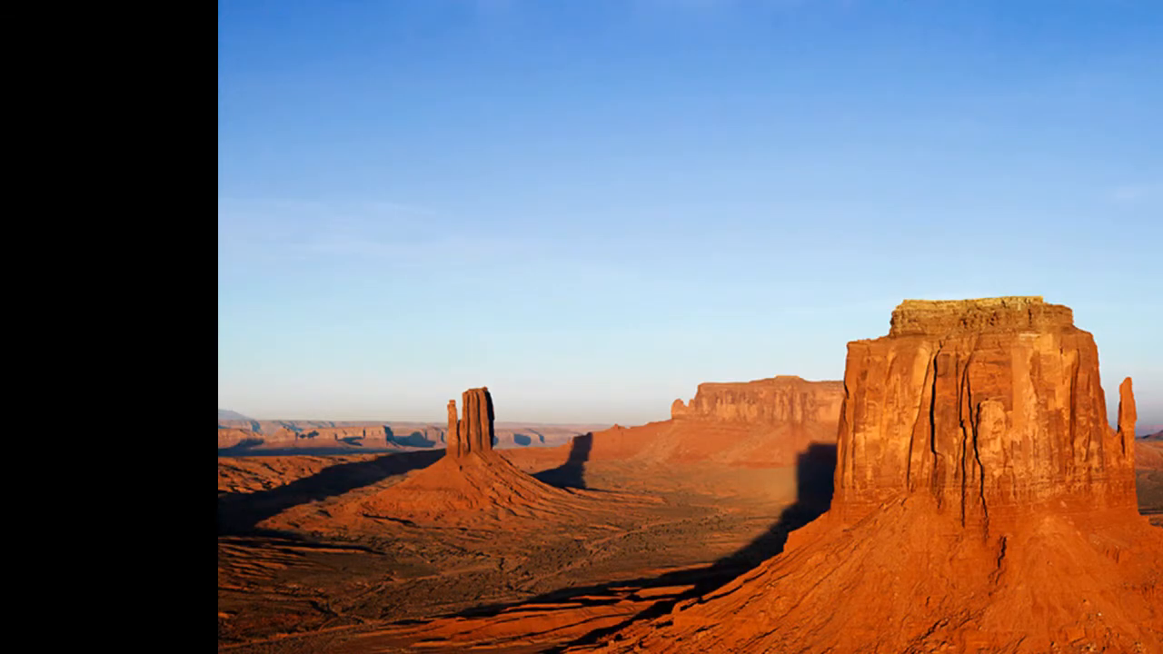
{"action": "key", "text": "Right"}
{"action": "key", "text": "Right"}
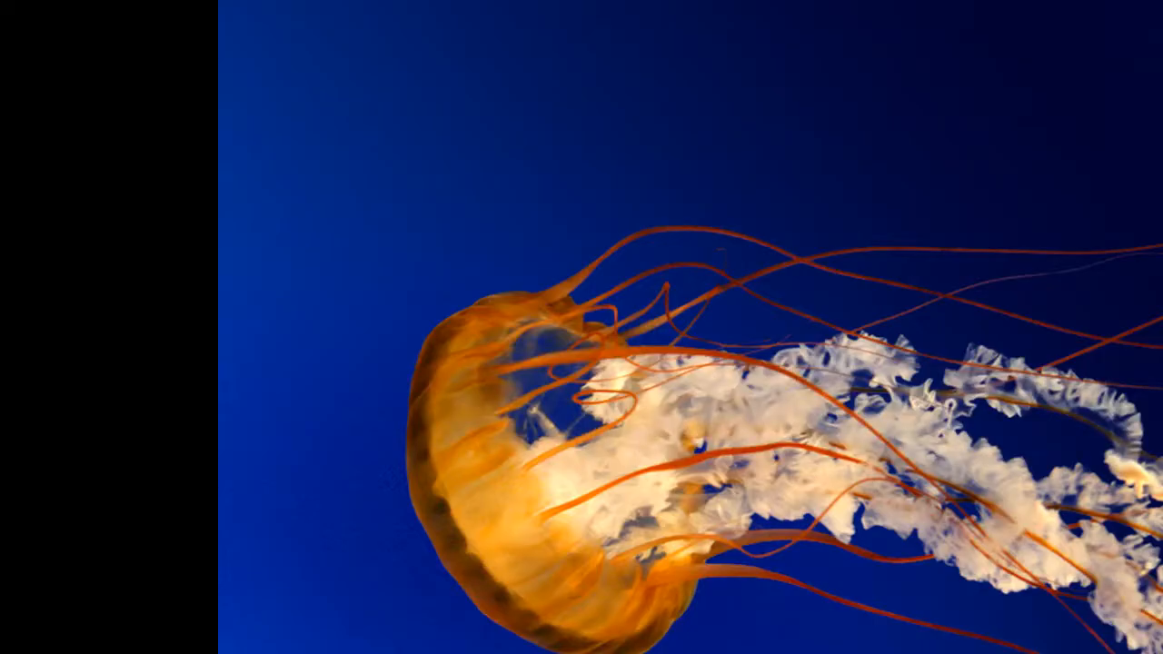
{"action": "key", "text": "Right"}
{"action": "key", "text": "Right"}
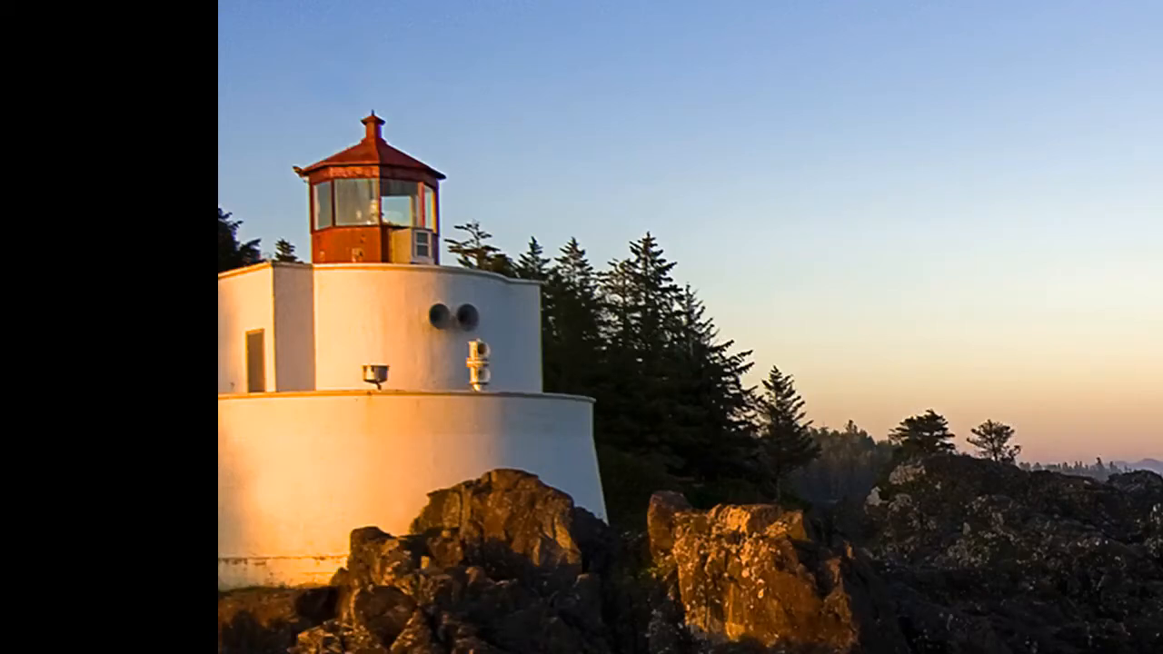
{"action": "key", "text": "Right"}
{"action": "key", "text": "Right"}
{"action": "key", "text": "Right"}
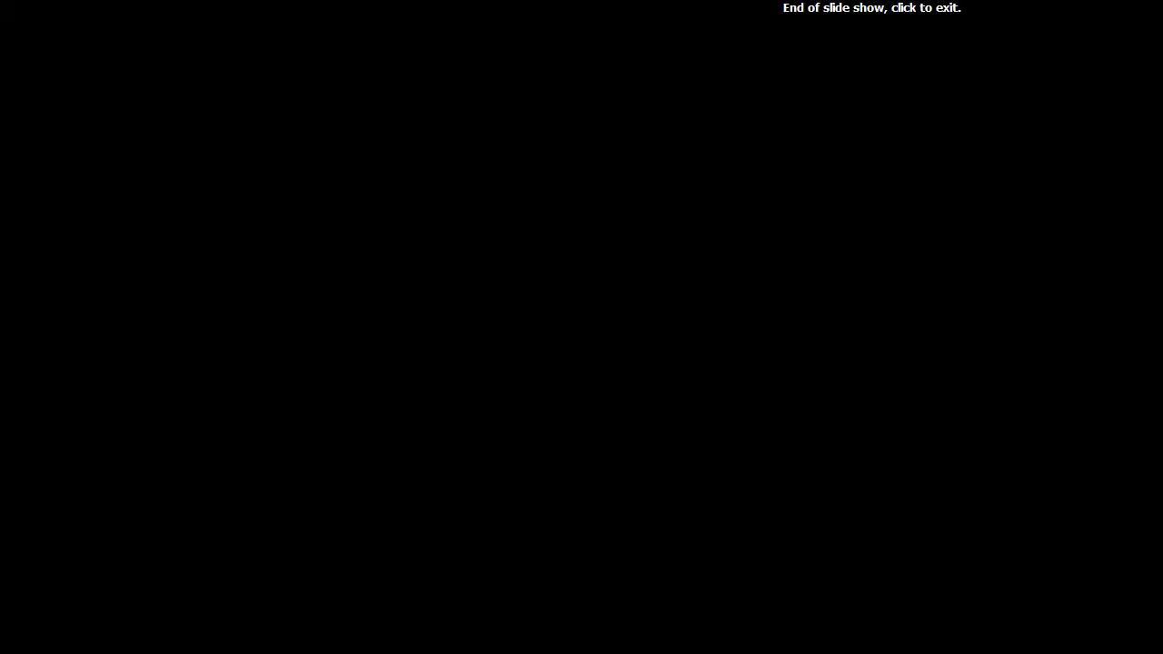
{"action": "left_click", "coordinate": [990, 381]}
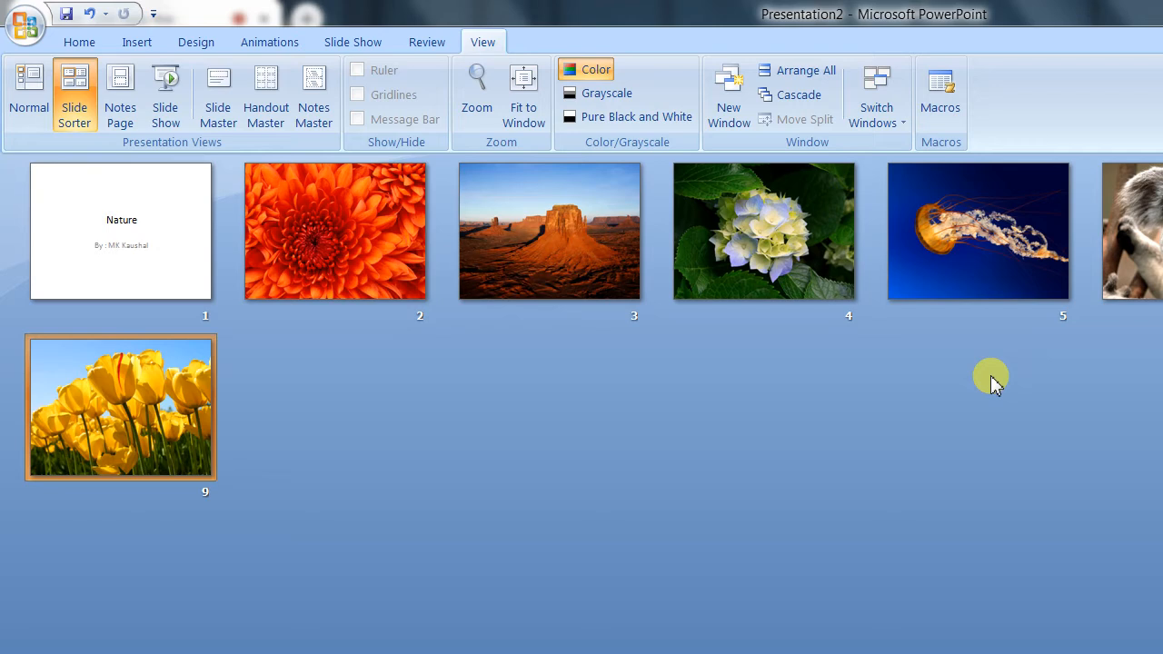
Step: Select all the slides and set them to advance automatically after 4 seconds, then clear the selection
{"action": "key", "text": "ctrl+a"}
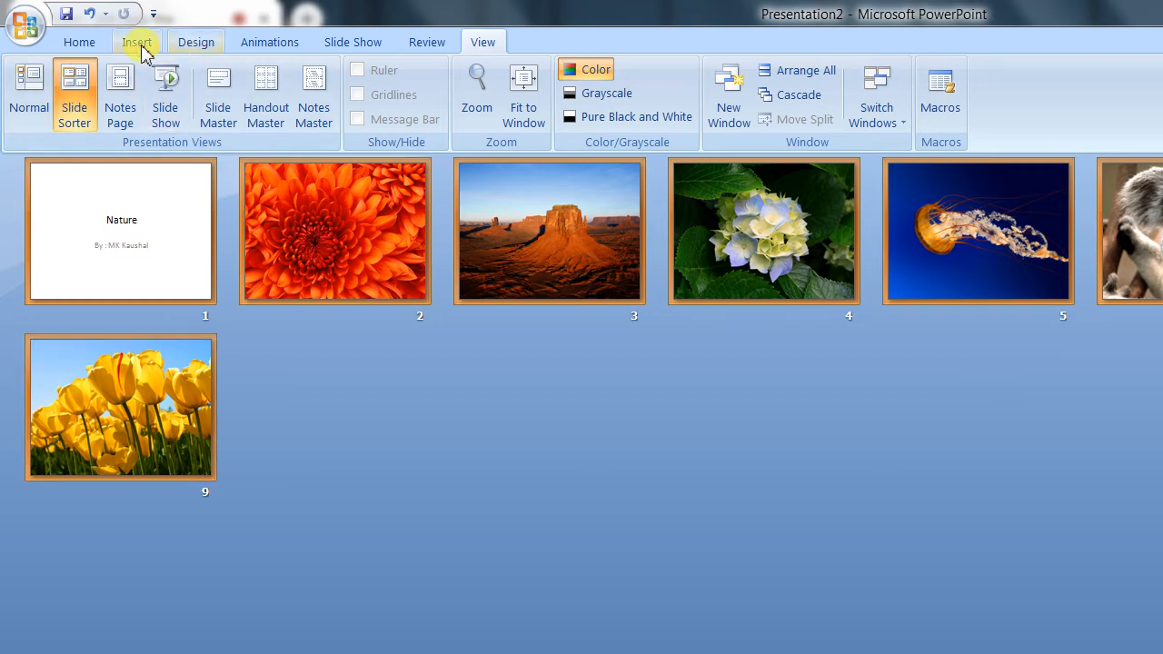
{"action": "left_click", "coordinate": [300, 46]}
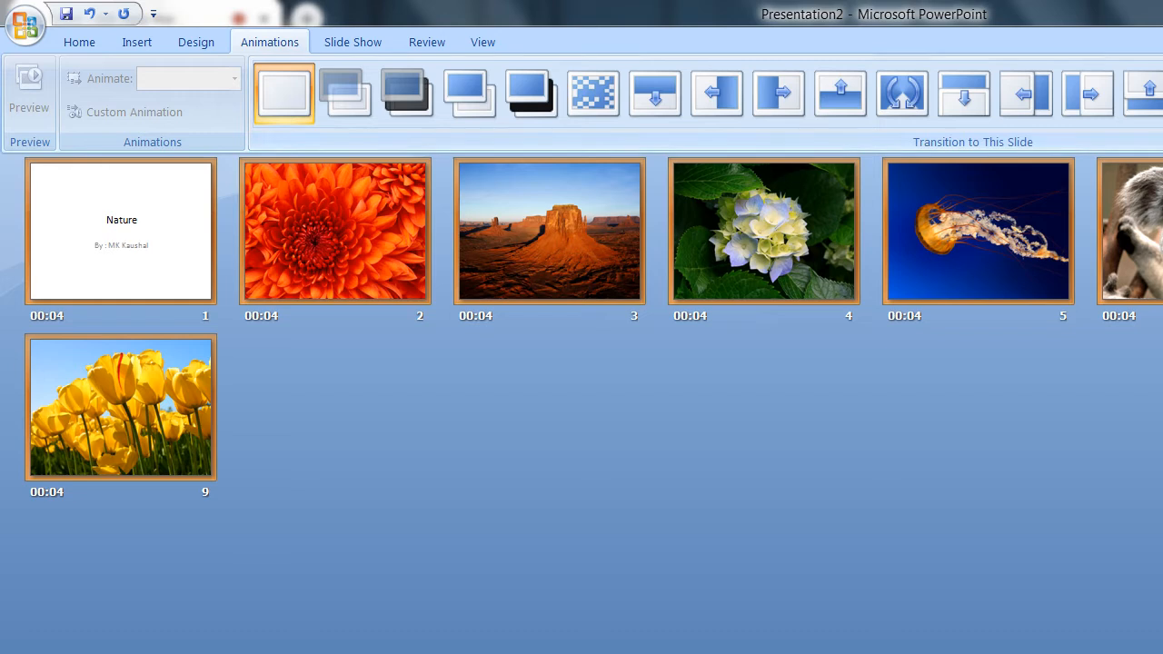
{"action": "left_click", "coordinate": [1156, 431]}
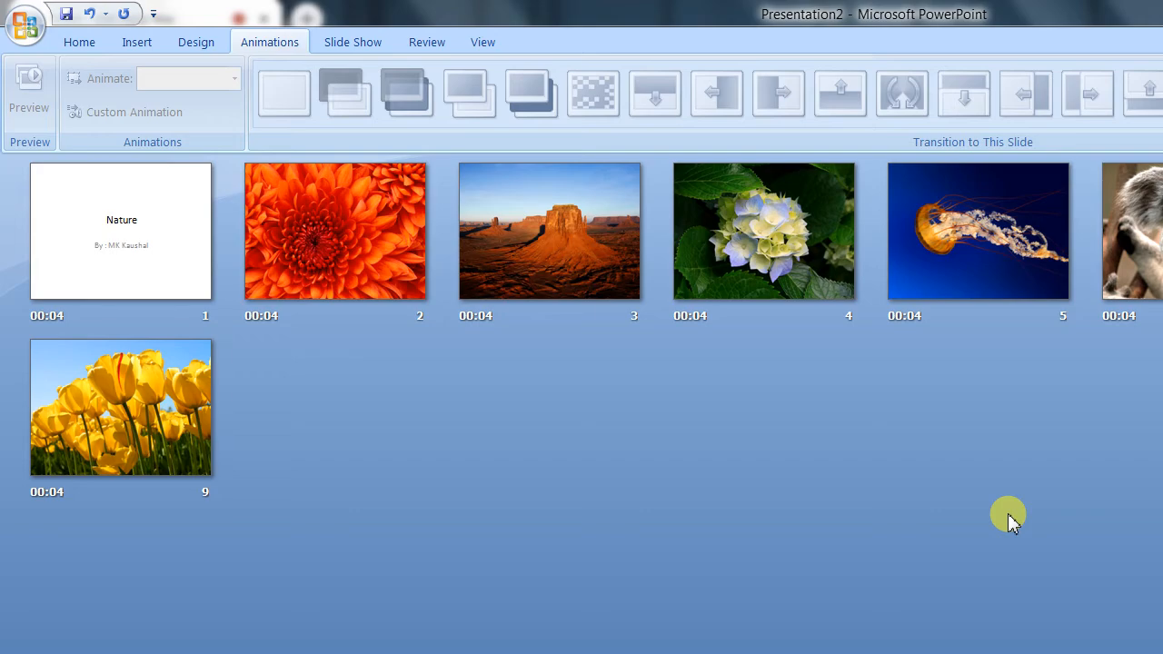
Step: Play the slide show with its automatic timings from the title slide to the end and return to Slide Sorter view
{"action": "key", "text": "F5"}
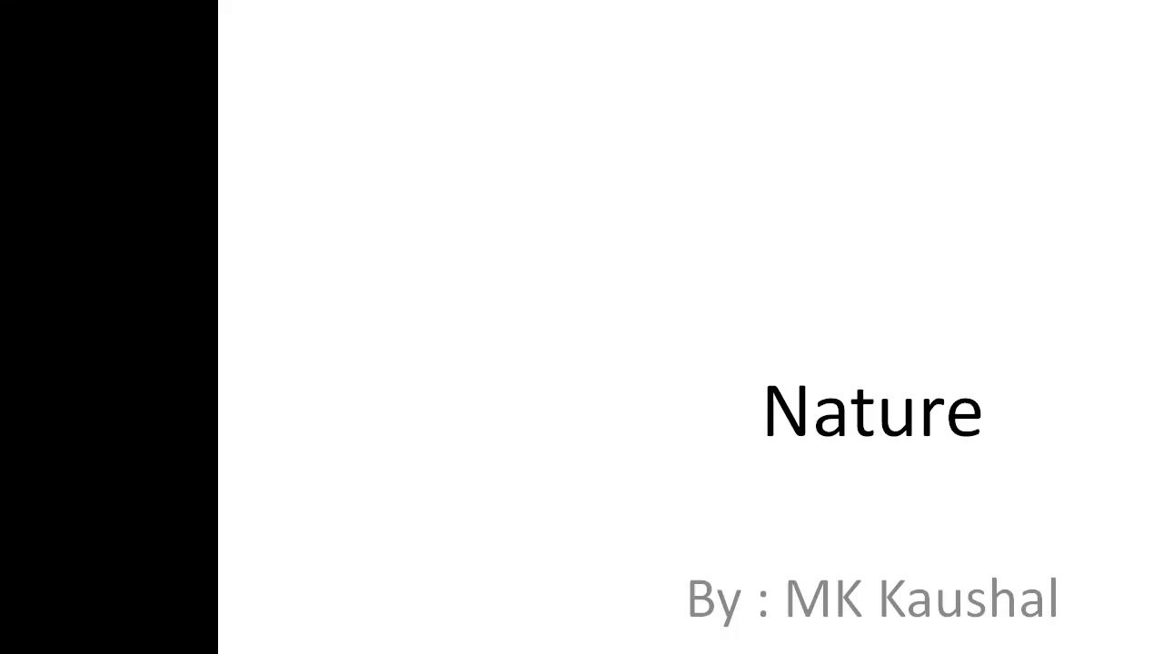
{"action": "key", "text": "Right"}
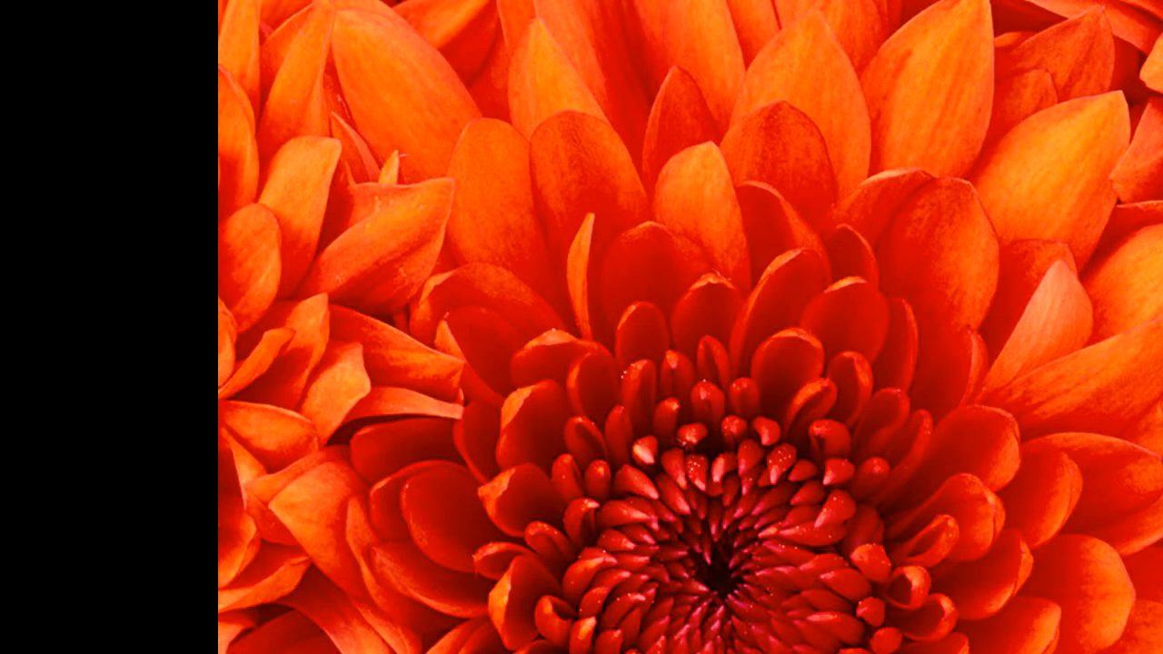
{"action": "key", "text": "Right"}
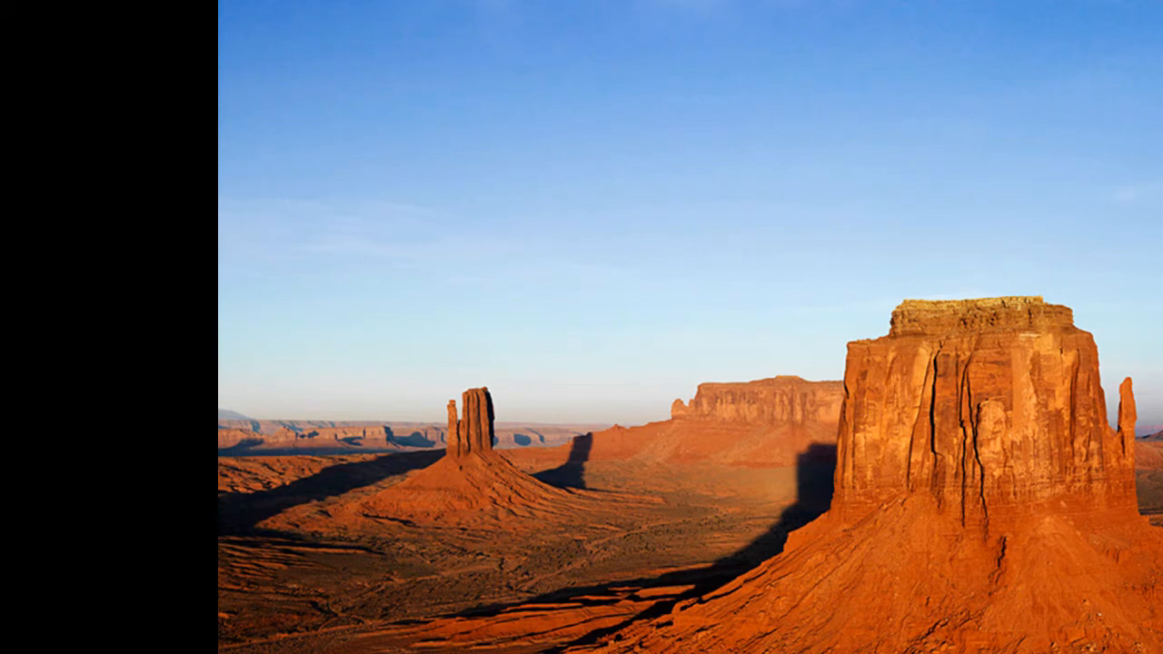
{"action": "key", "text": "Right"}
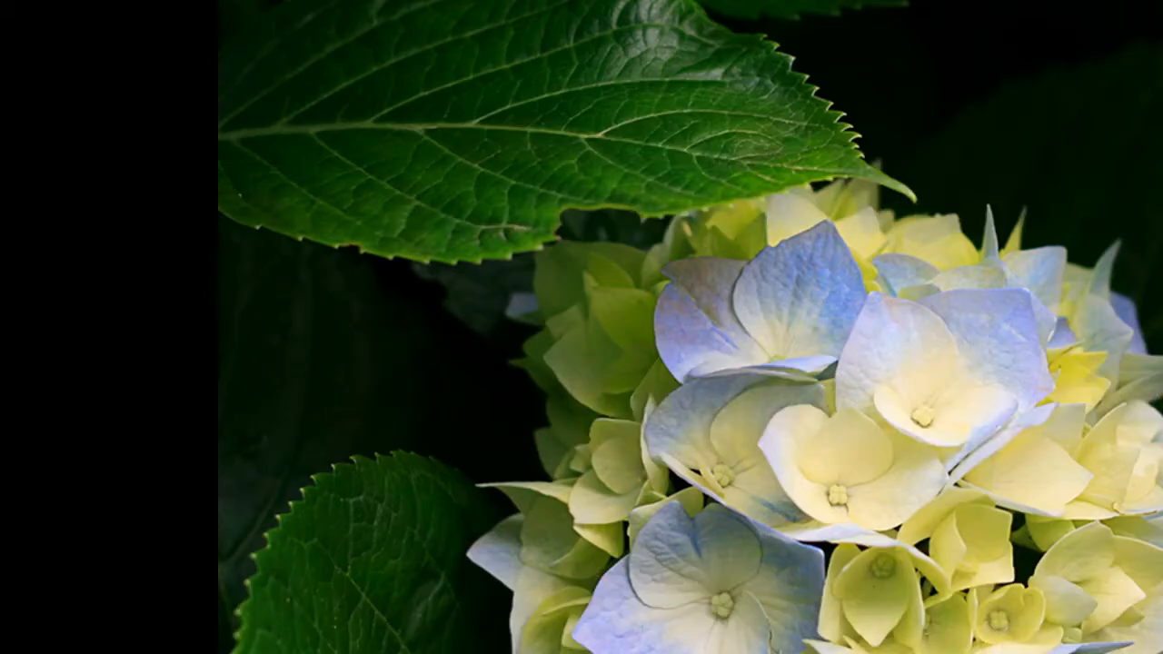
{"action": "key", "text": "Right"}
{"action": "key", "text": "Right"}
{"action": "key", "text": "Right"}
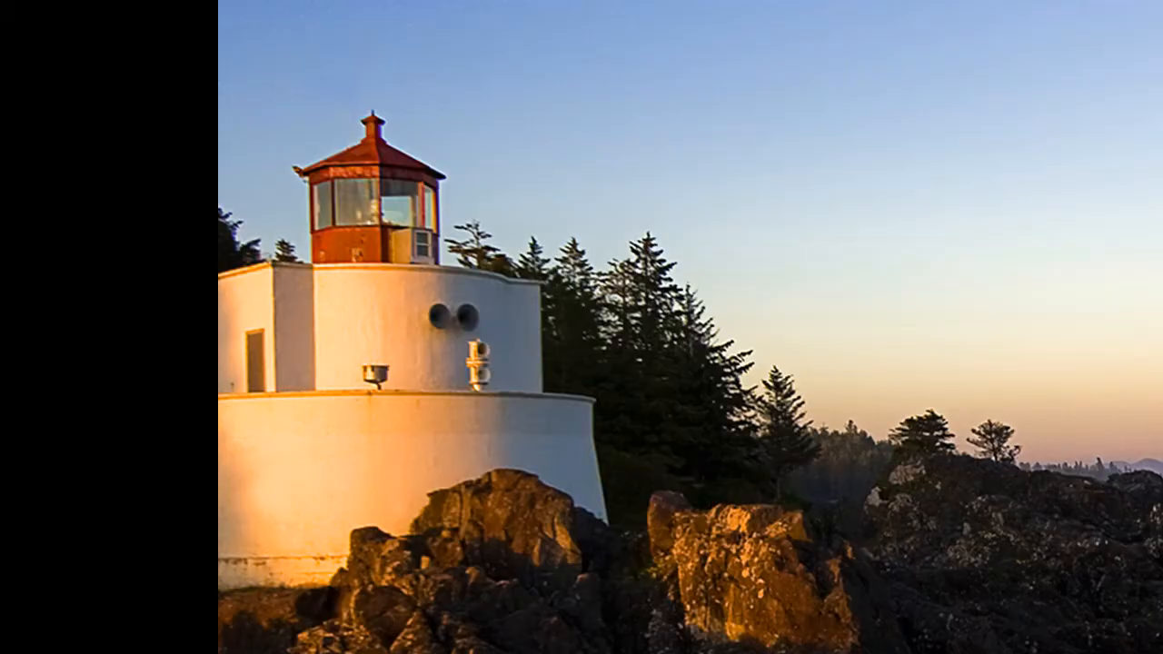
{"action": "key", "text": "Right"}
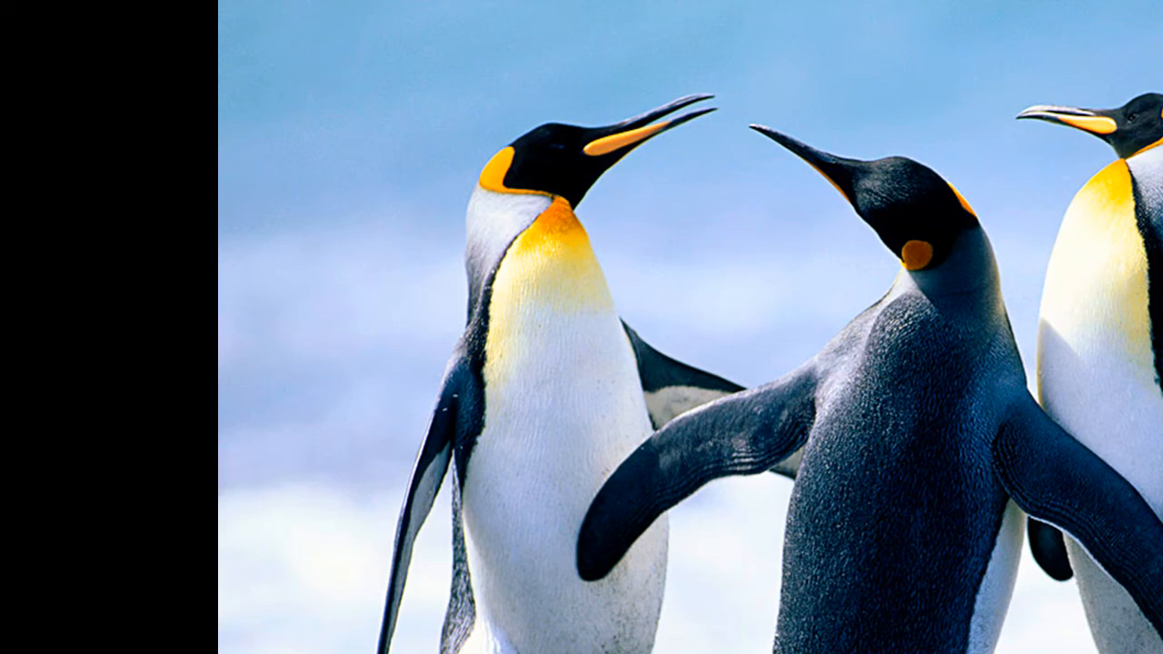
{"action": "key", "text": "Right"}
{"action": "key", "text": "Right"}
{"action": "key", "text": "Right"}
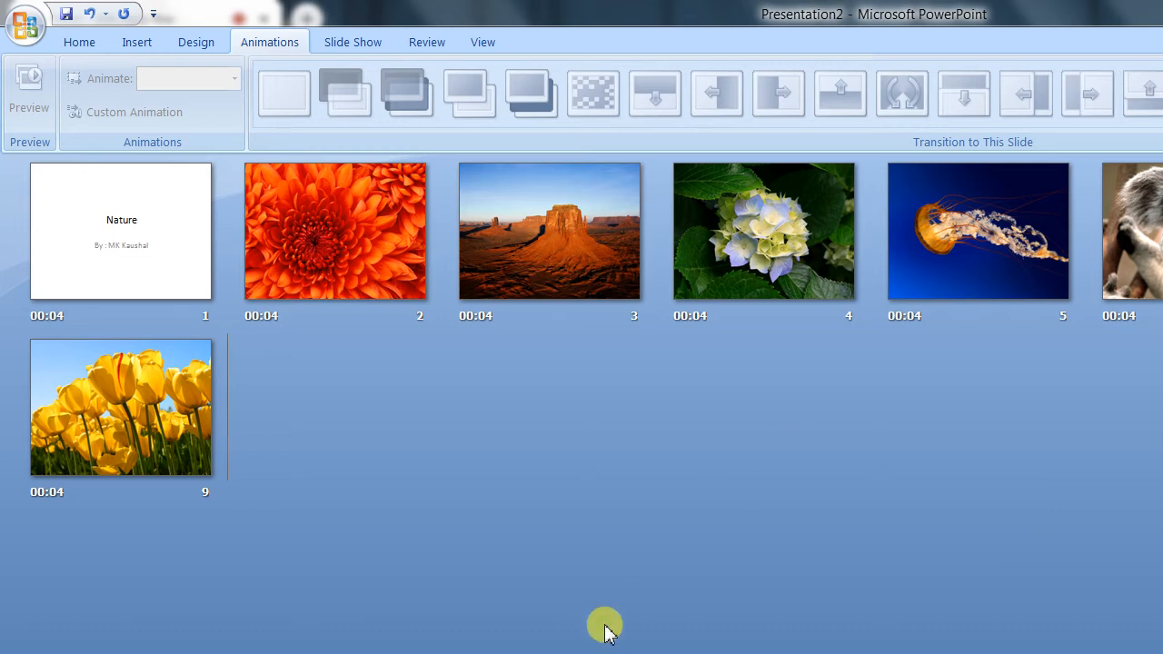
Step: Try the Cut transition on the chrysanthemum slide and replace it with the Dissolve transition
{"action": "left_click", "coordinate": [358, 285]}
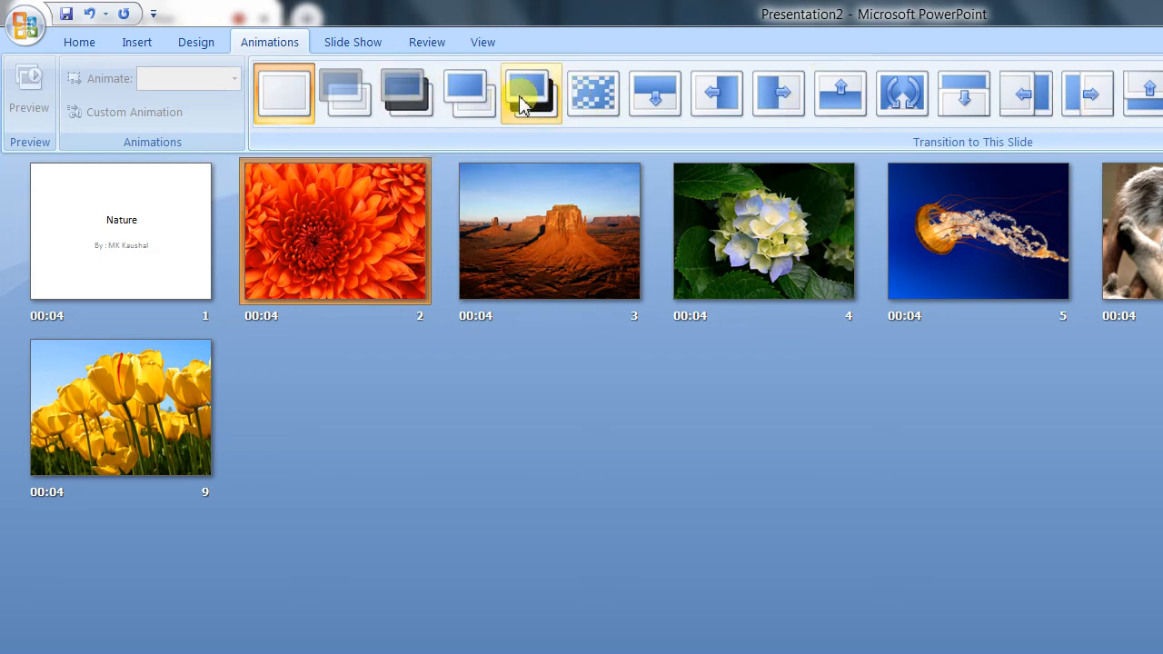
{"action": "left_click", "coordinate": [467, 100]}
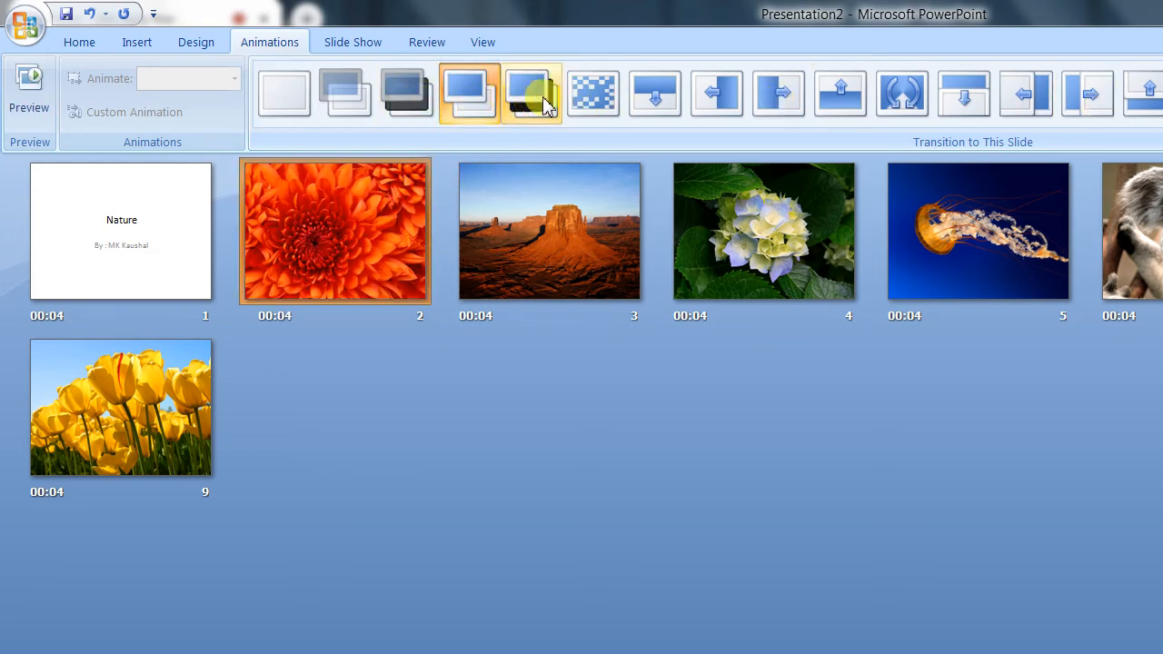
{"action": "left_click", "coordinate": [566, 105]}
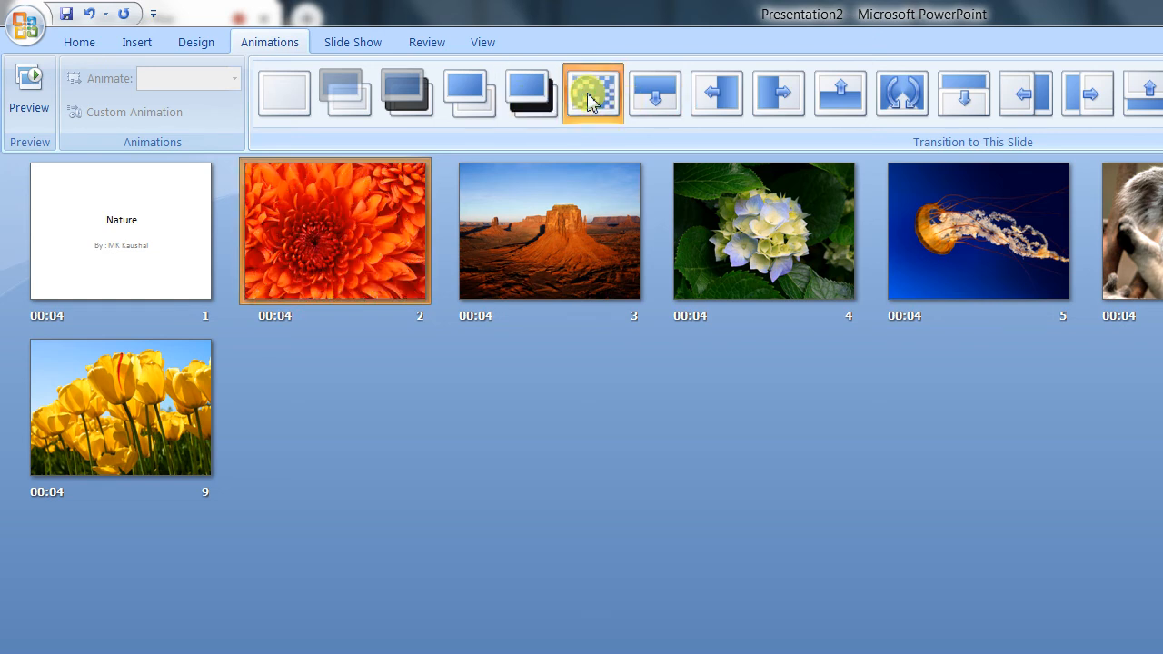
{"action": "left_click", "coordinate": [337, 266]}
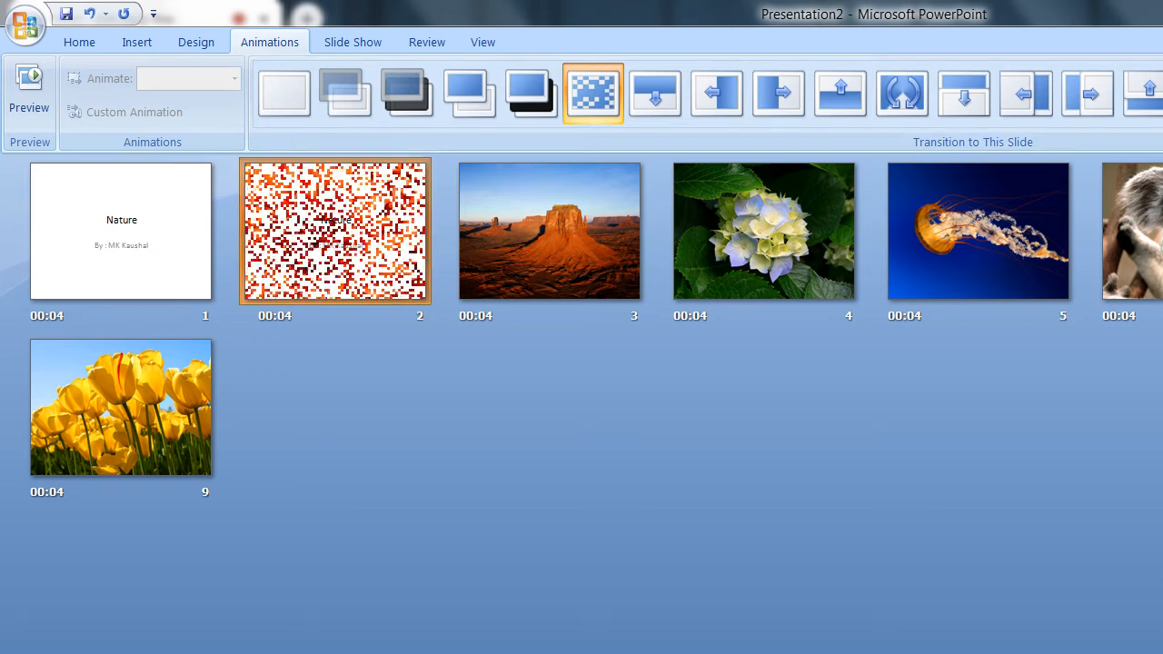
Step: Apply the Wipe Down transition to the desert slide and the Wipe Up transition to the hydrangea slide
{"action": "left_click", "coordinate": [552, 247]}
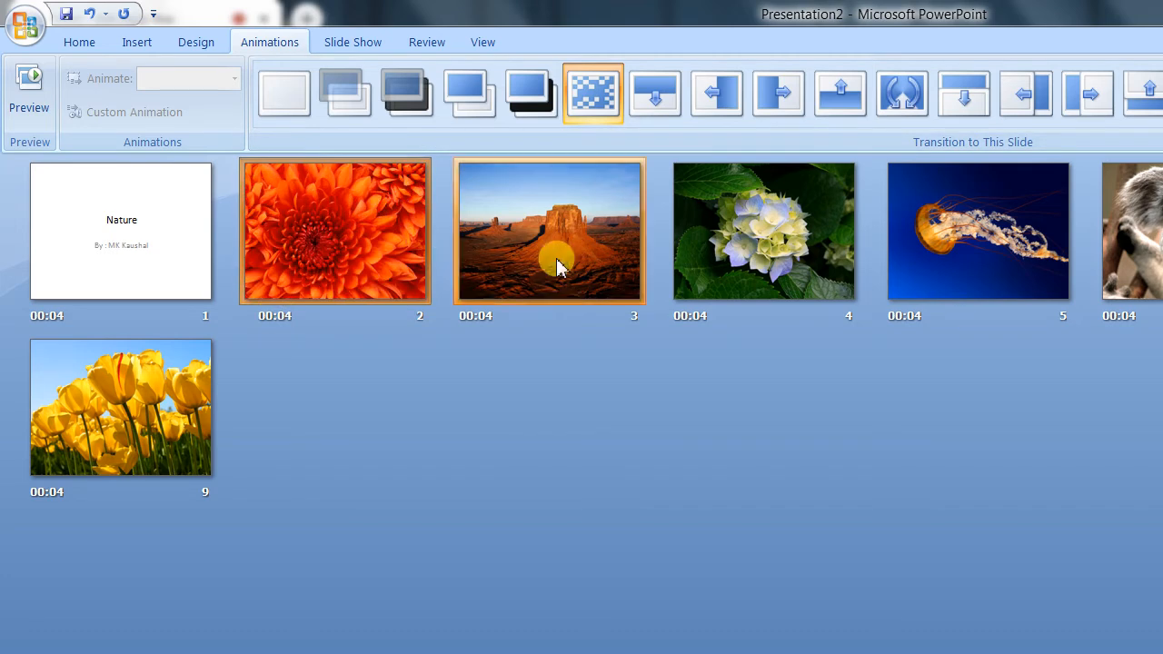
{"action": "left_click", "coordinate": [587, 260]}
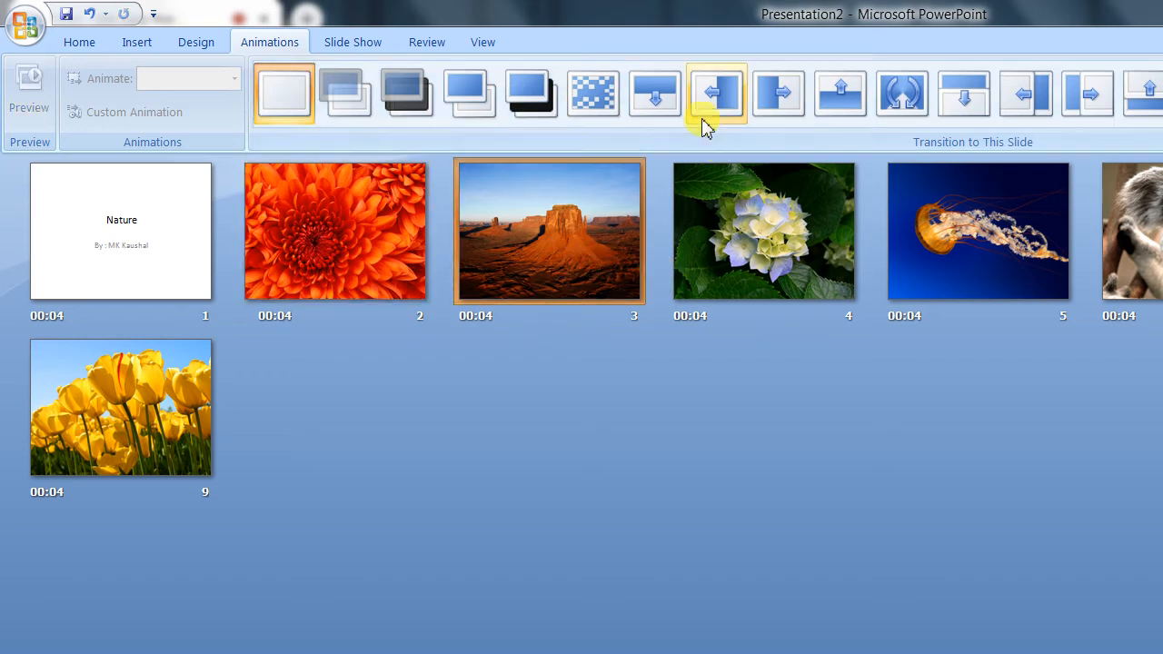
{"action": "left_click", "coordinate": [669, 105]}
{"action": "left_click", "coordinate": [767, 223]}
{"action": "left_click", "coordinate": [835, 108]}
{"action": "left_click", "coordinate": [597, 231]}
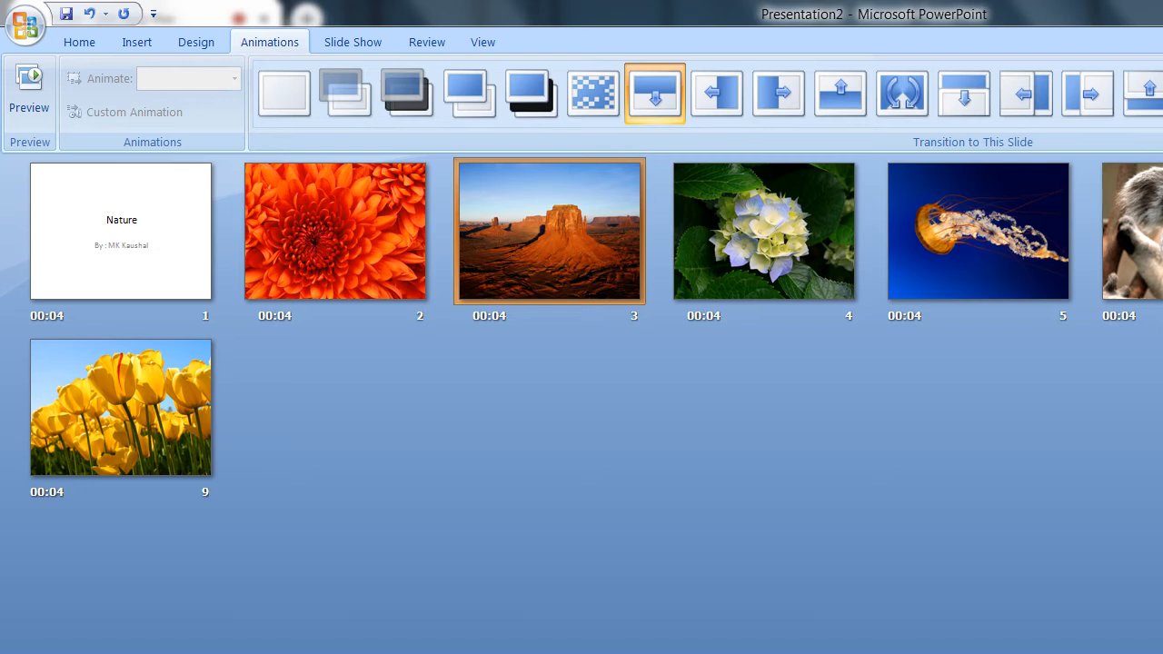
{"action": "left_click", "coordinate": [846, 224]}
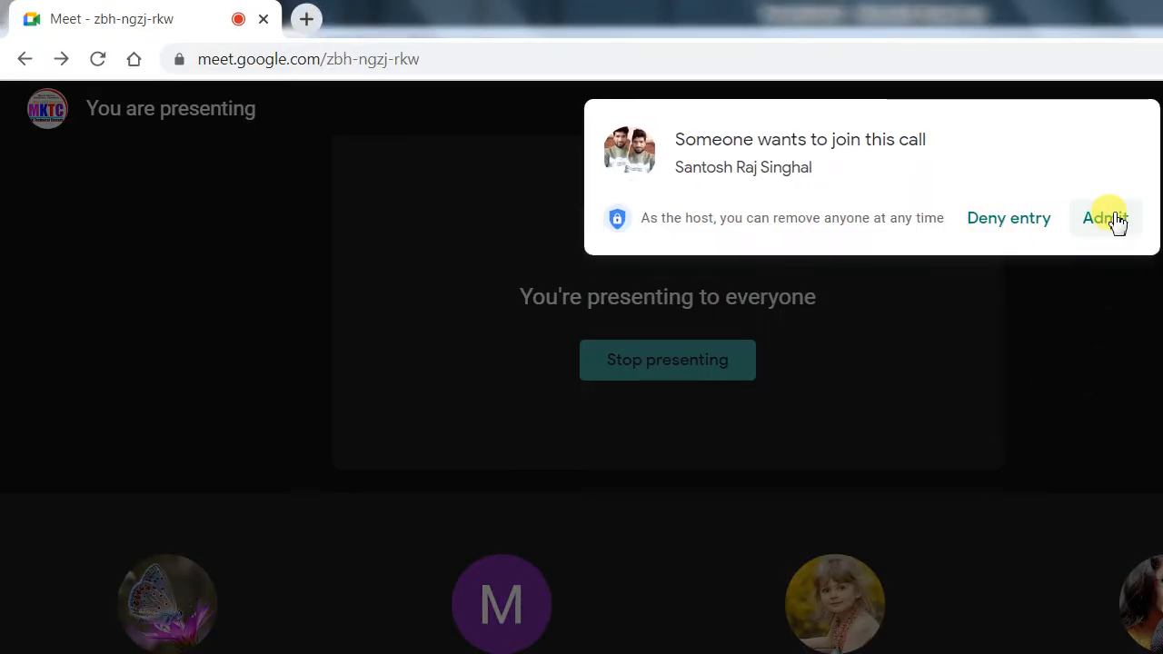
Step: Admit the person waiting to join the Meet call and apply the Random Bars Vertical transition to the jellyfish slide in PowerPoint
{"action": "left_click", "coordinate": [1108, 218]}
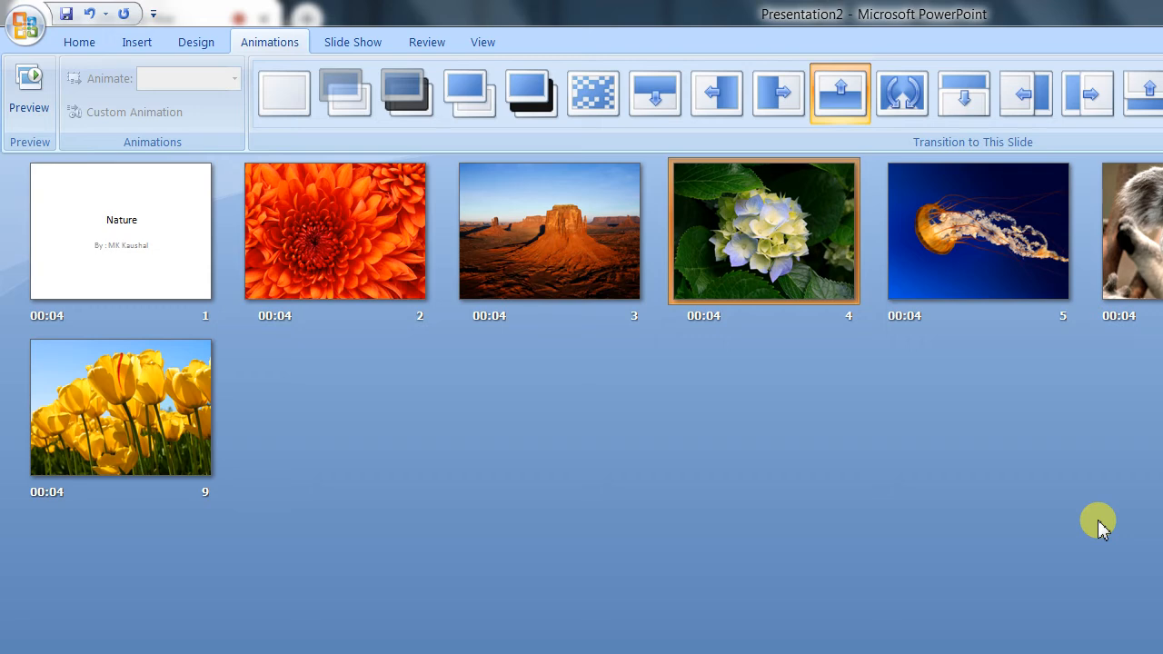
{"action": "left_click", "coordinate": [972, 261]}
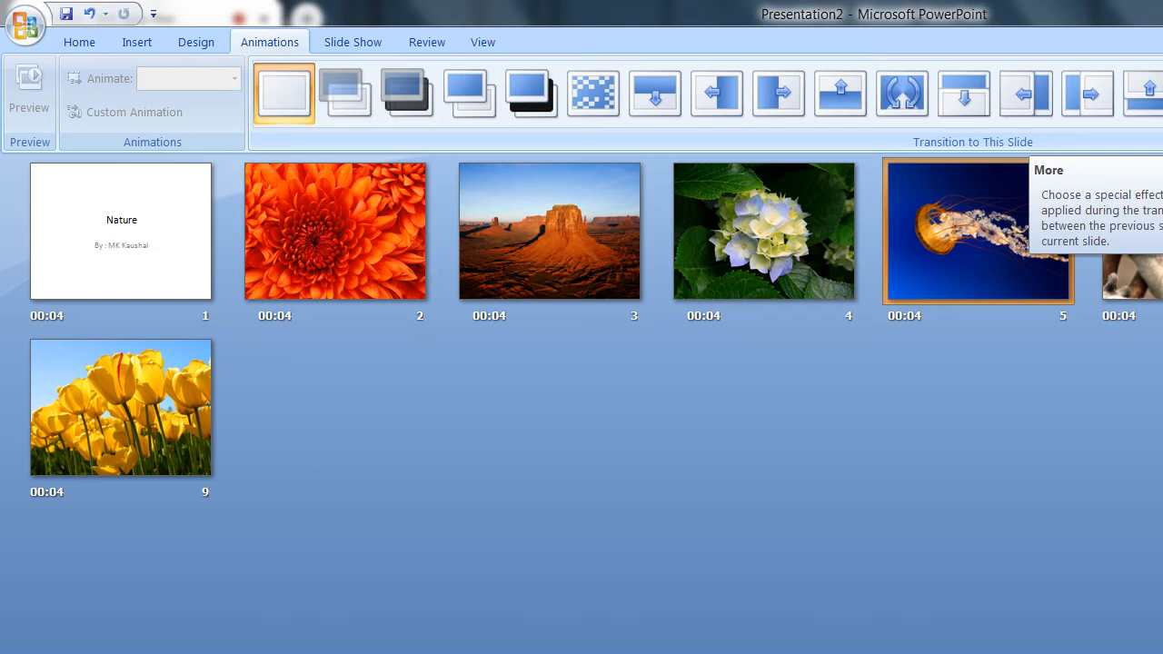
{"action": "left_click", "coordinate": [1156, 139]}
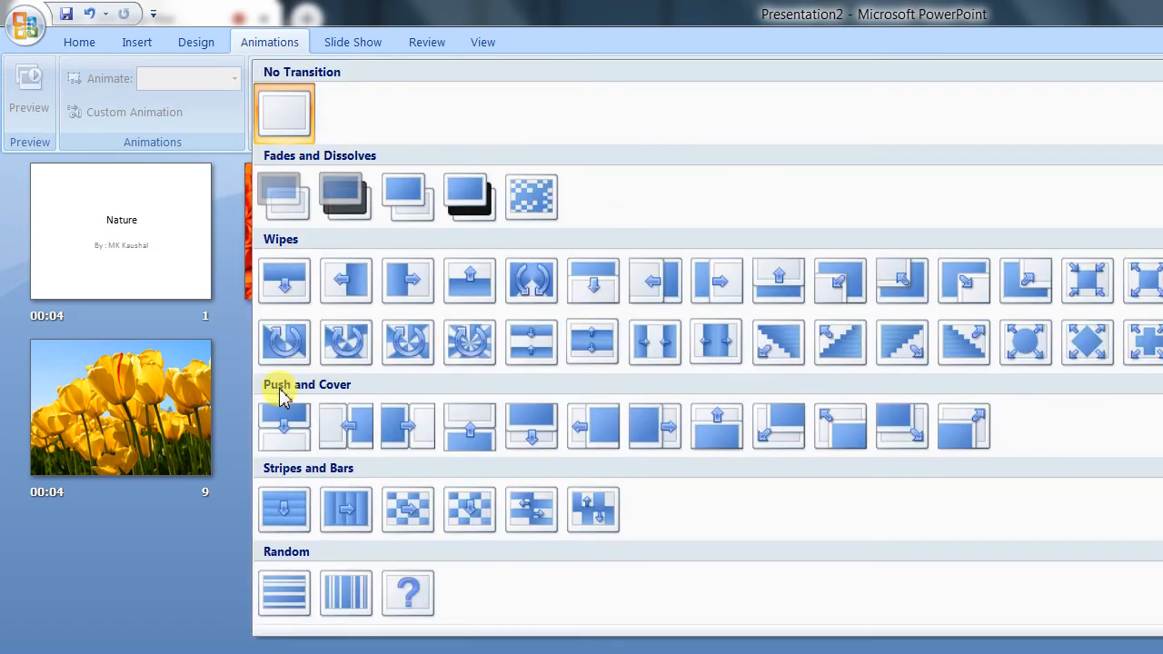
{"action": "left_click", "coordinate": [349, 592]}
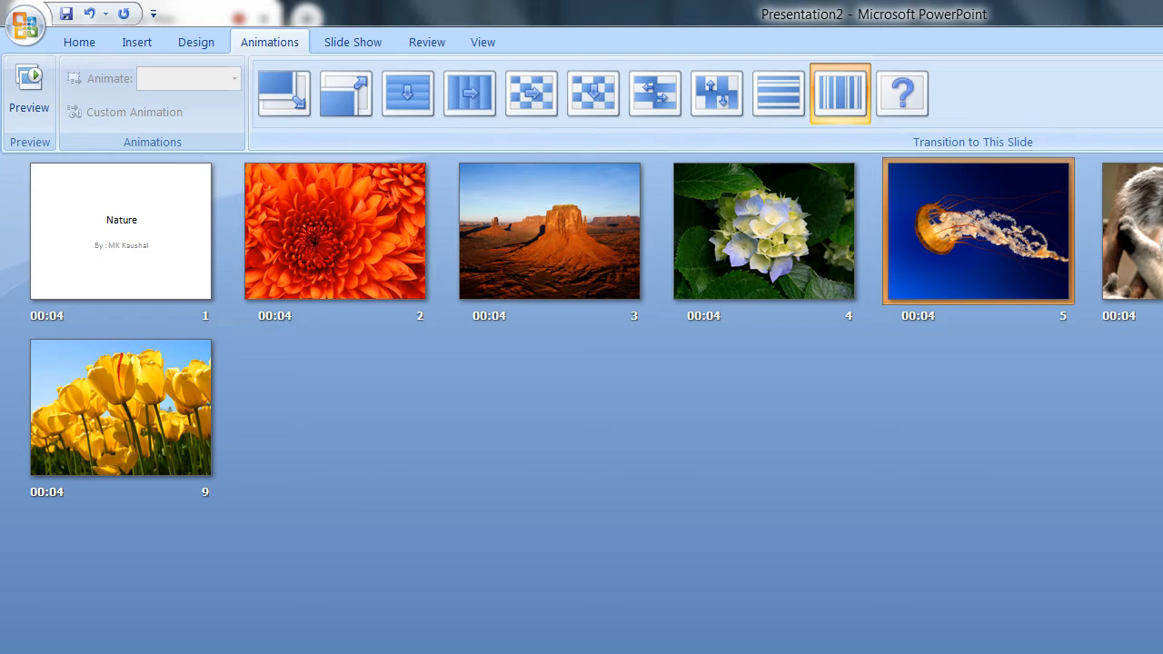
Step: Apply the Wedge transition to the koala slide and the Shape Plus transition to another picture slide after it in the first row
{"action": "left_click", "coordinate": [1145, 250]}
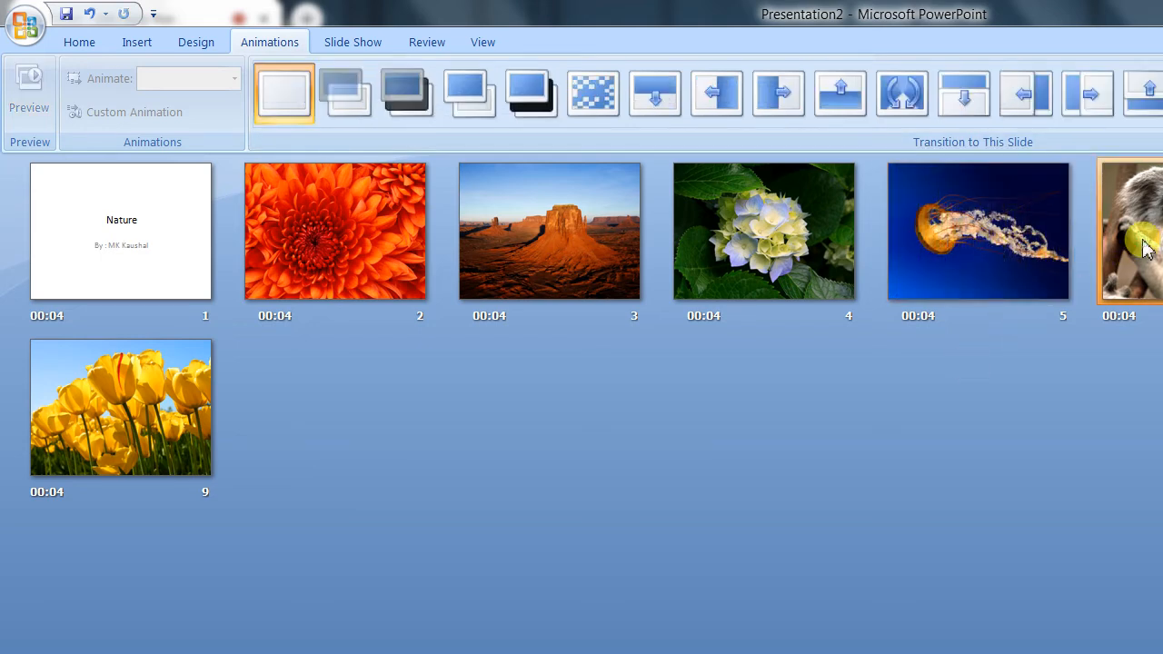
{"action": "left_click", "coordinate": [910, 97]}
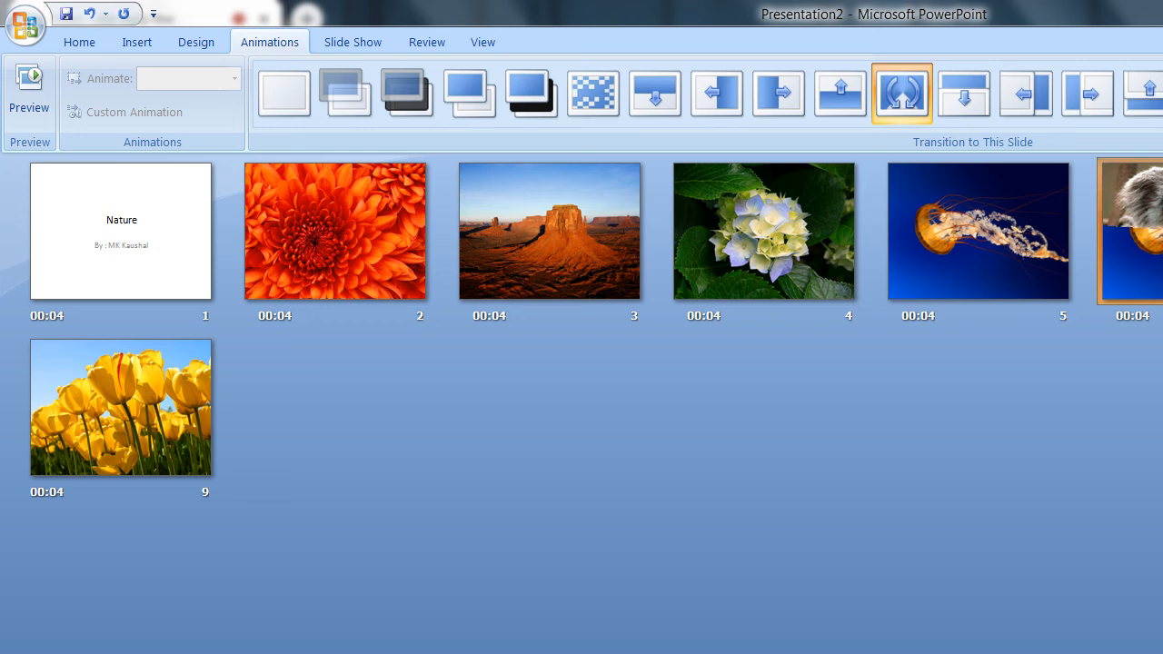
{"action": "left_click", "coordinate": [1162, 236]}
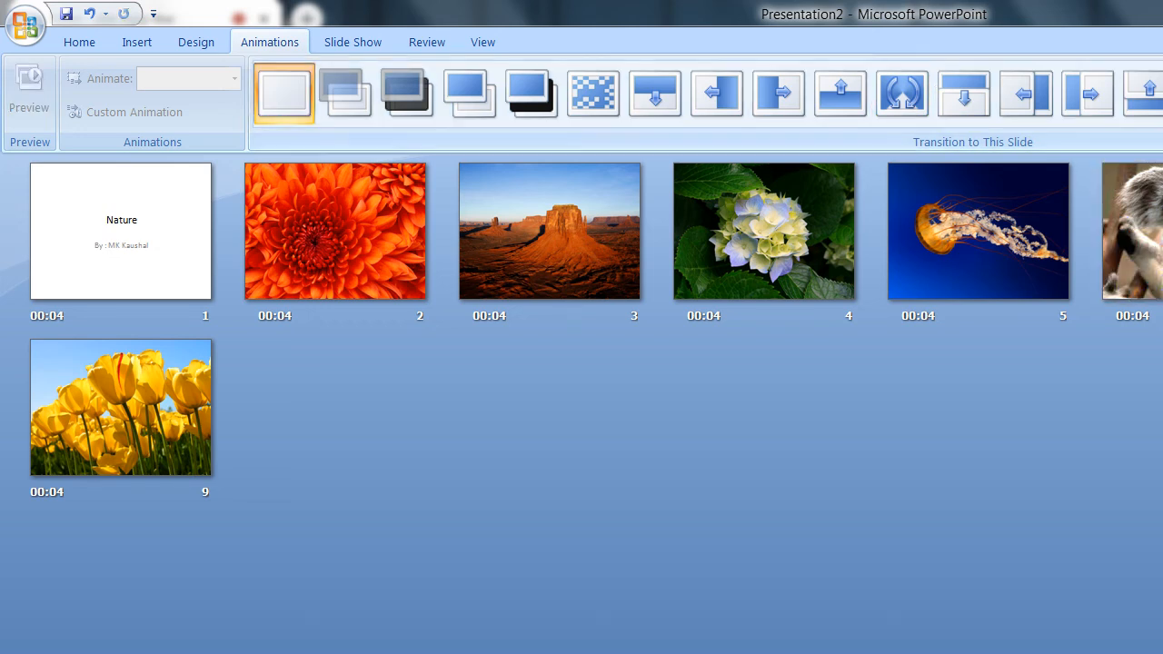
{"action": "left_click", "coordinate": [1159, 120]}
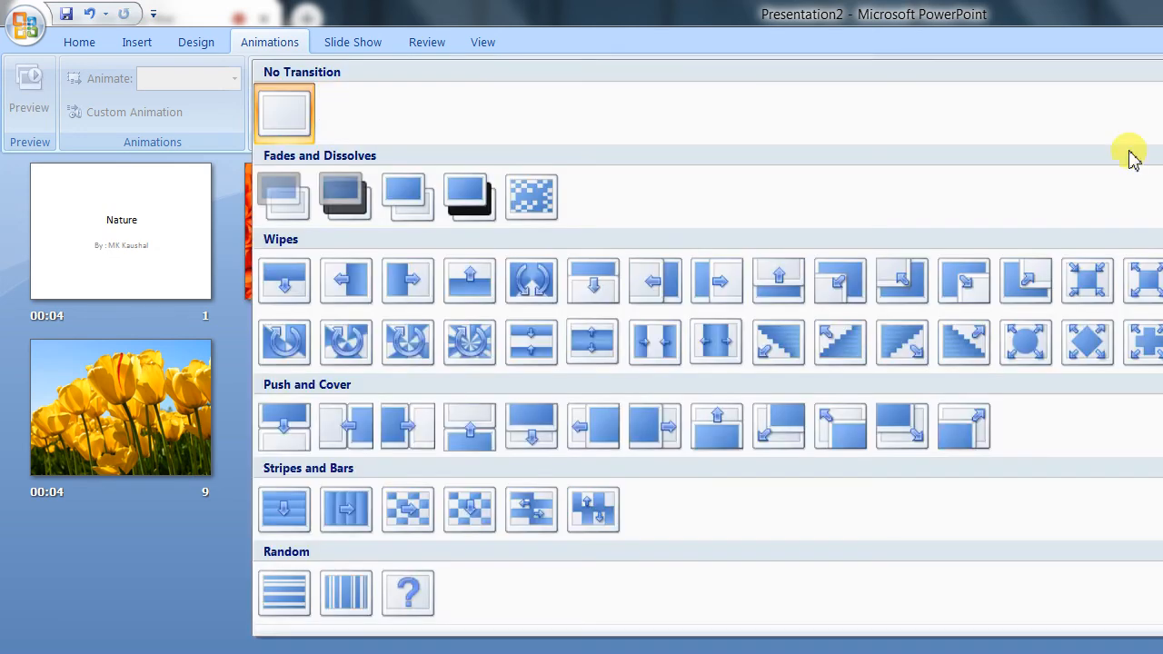
{"action": "left_click", "coordinate": [1147, 342]}
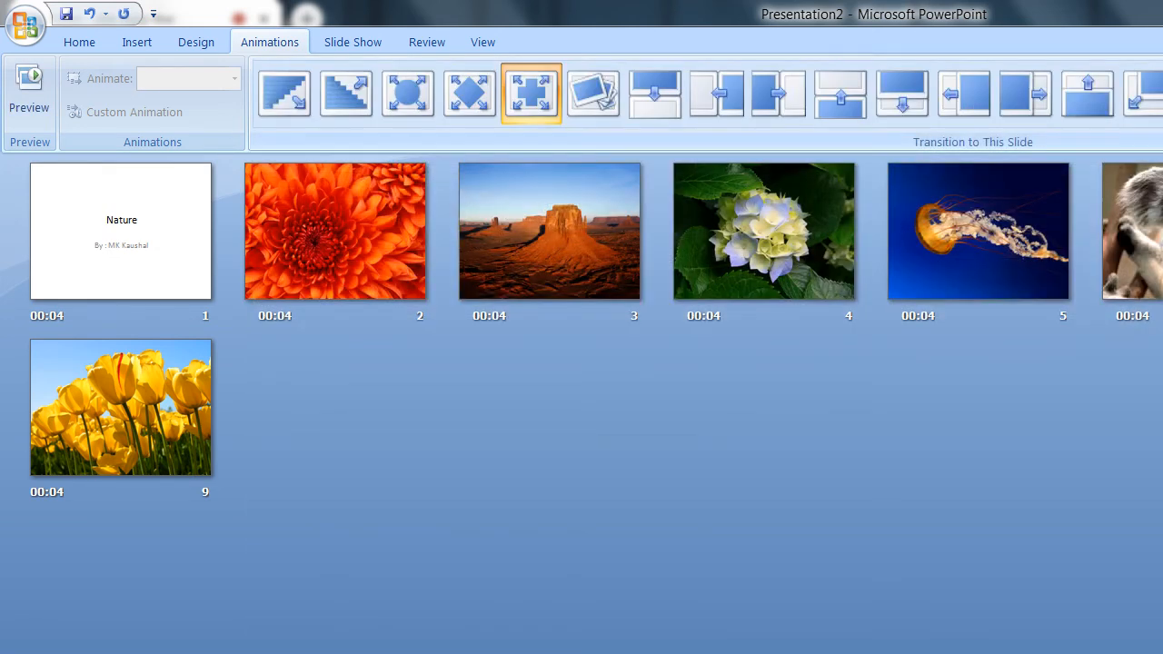
Step: Apply the Strips Right-Down transition to the tulips slide and Fade Through Black to the title slide, leaving no slide selected
{"action": "left_click", "coordinate": [82, 461]}
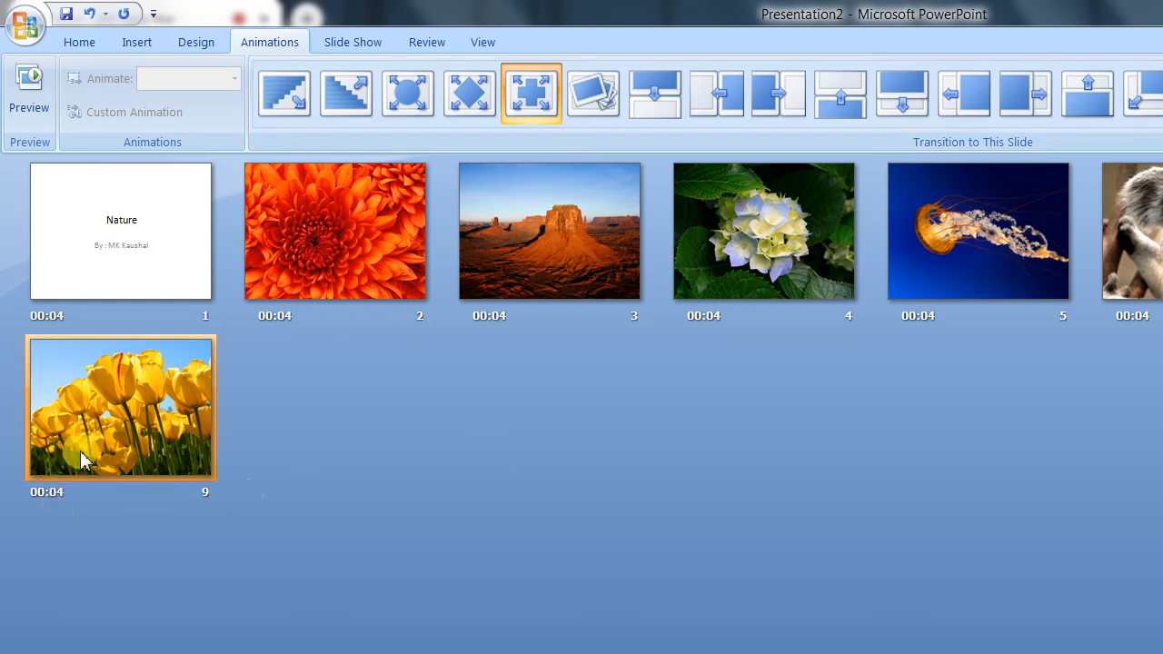
{"action": "left_click", "coordinate": [1162, 117]}
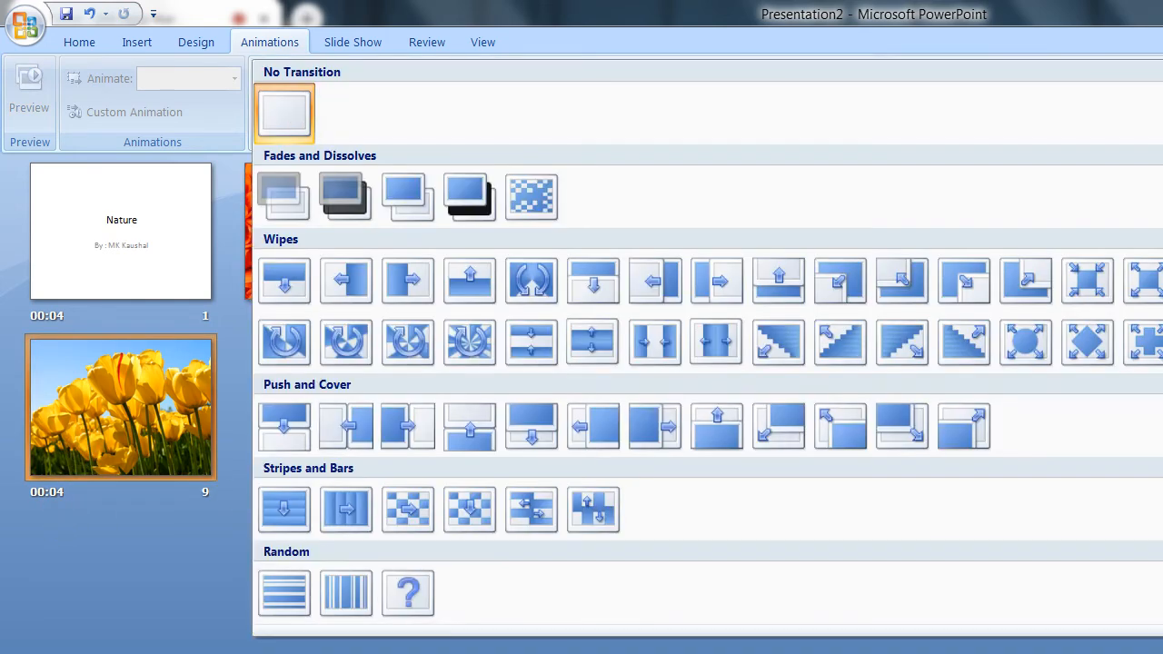
{"action": "left_click", "coordinate": [916, 358]}
{"action": "left_click", "coordinate": [78, 228]}
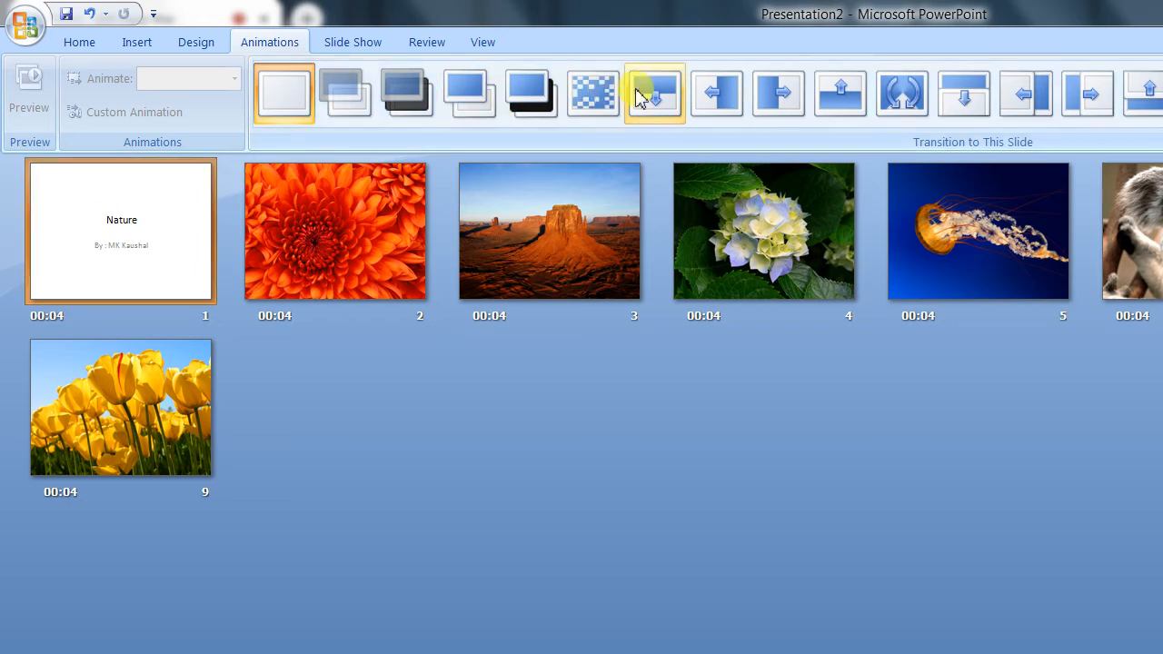
{"action": "left_click", "coordinate": [408, 95]}
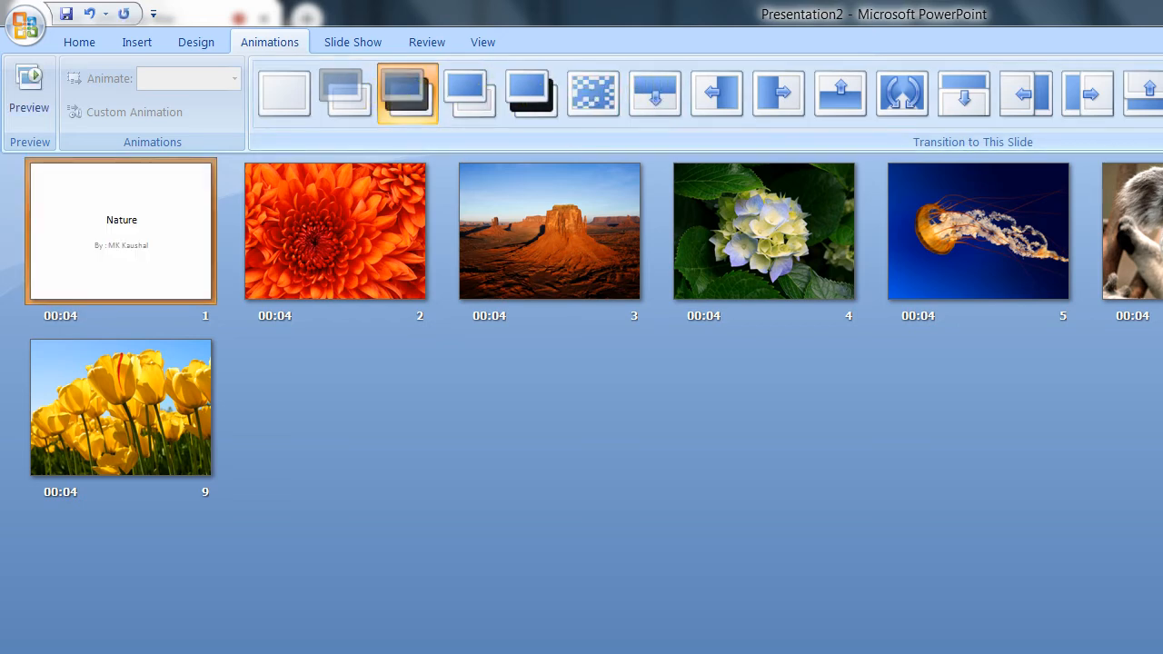
{"action": "left_click", "coordinate": [37, 445]}
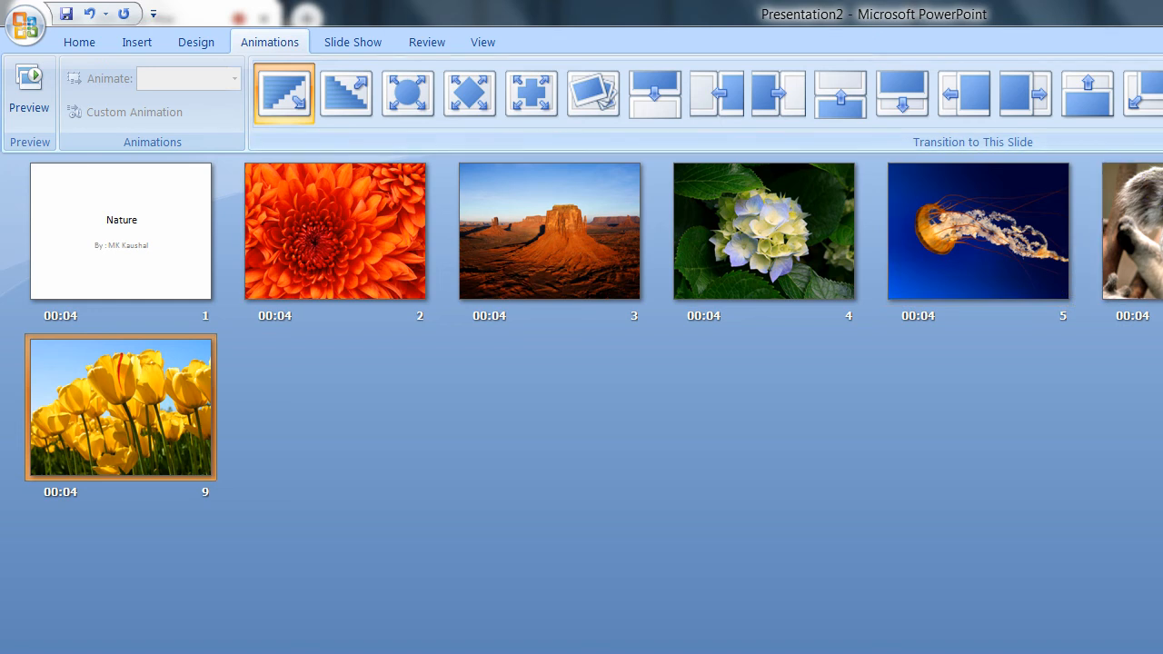
{"action": "left_click", "coordinate": [763, 469]}
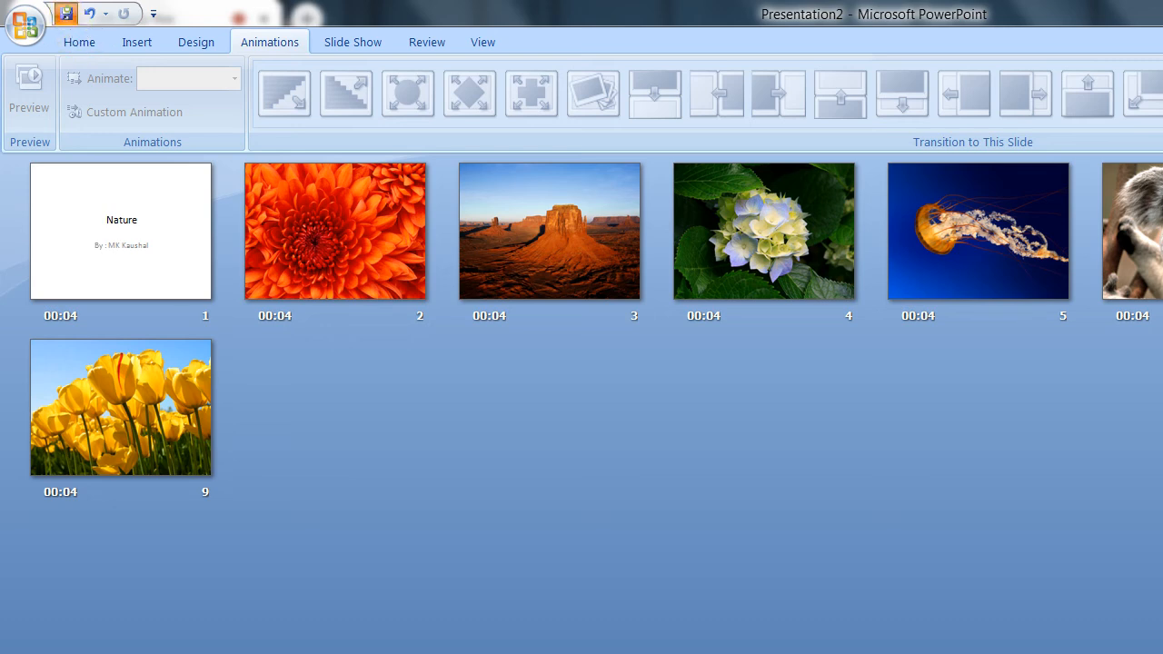
Step: Start saving the presentation under the name Nature and set its file type to PowerPoint Show
{"action": "left_click", "coordinate": [67, 14]}
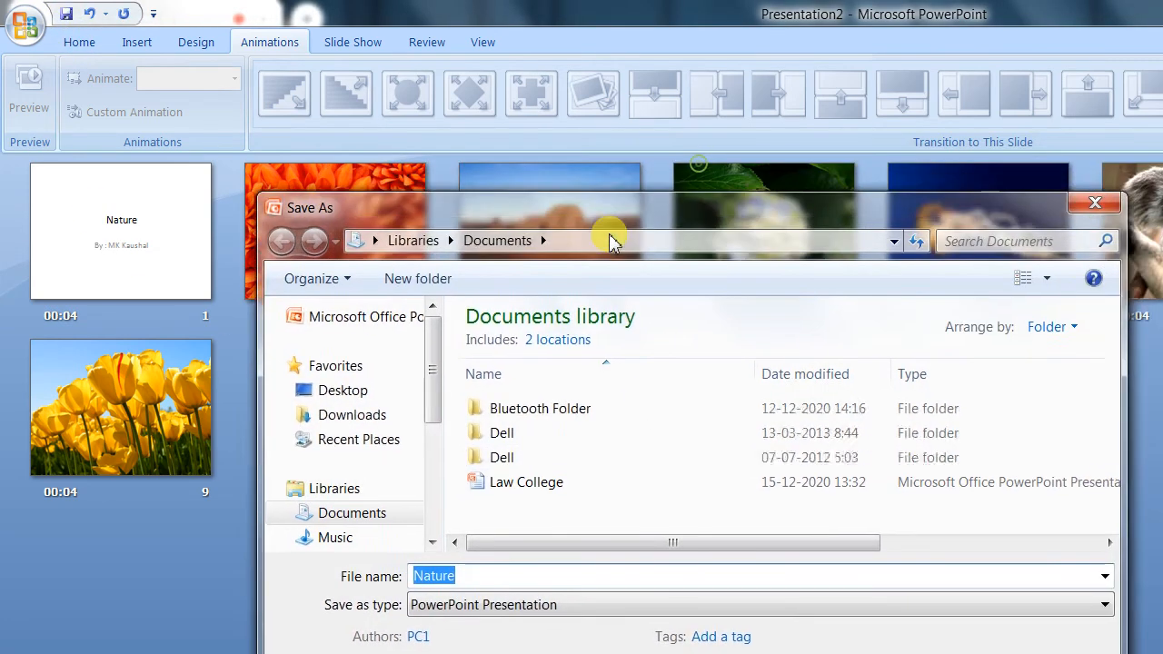
{"action": "left_click", "coordinate": [652, 643]}
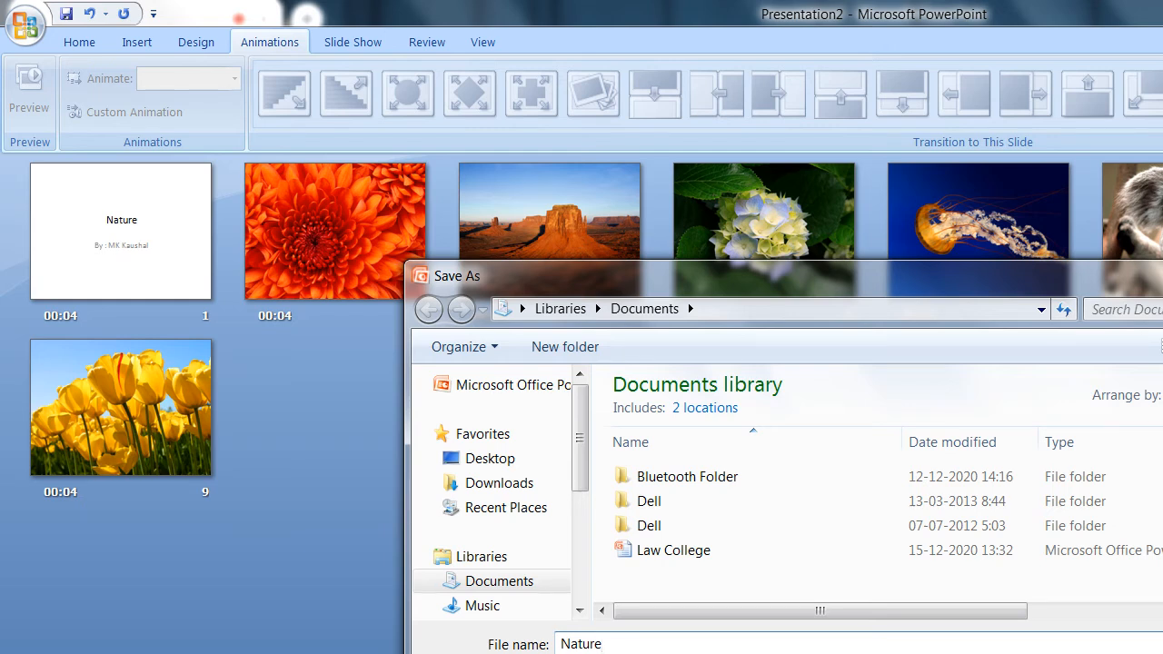
{"action": "key", "text": "alt+t"}
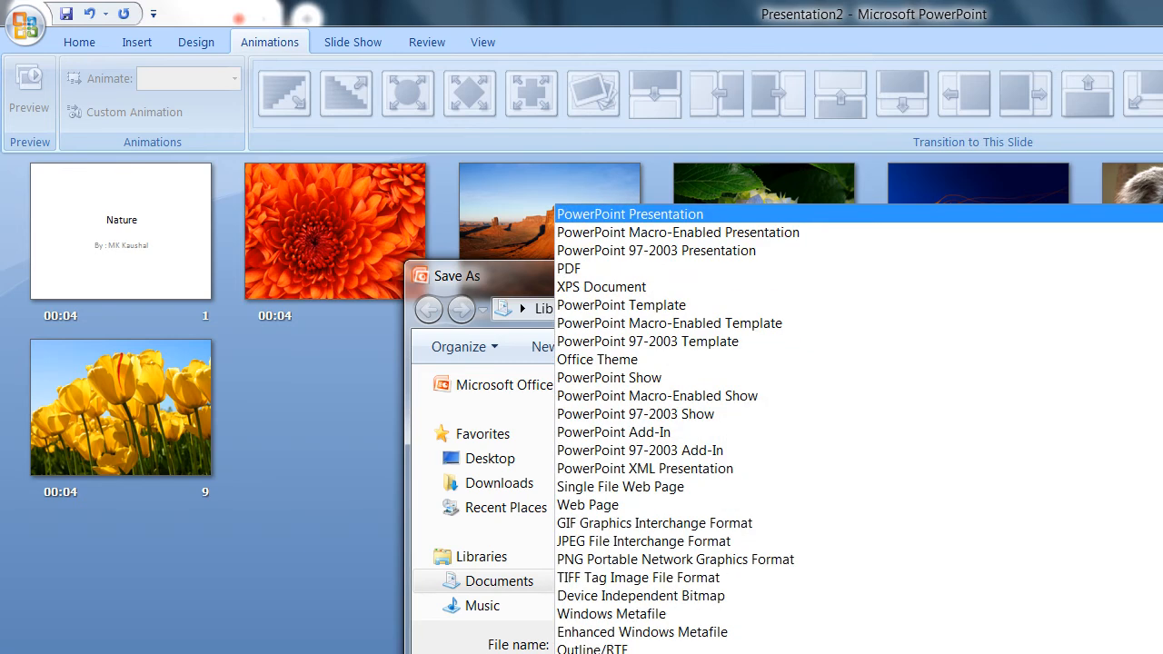
{"action": "left_click", "coordinate": [641, 378]}
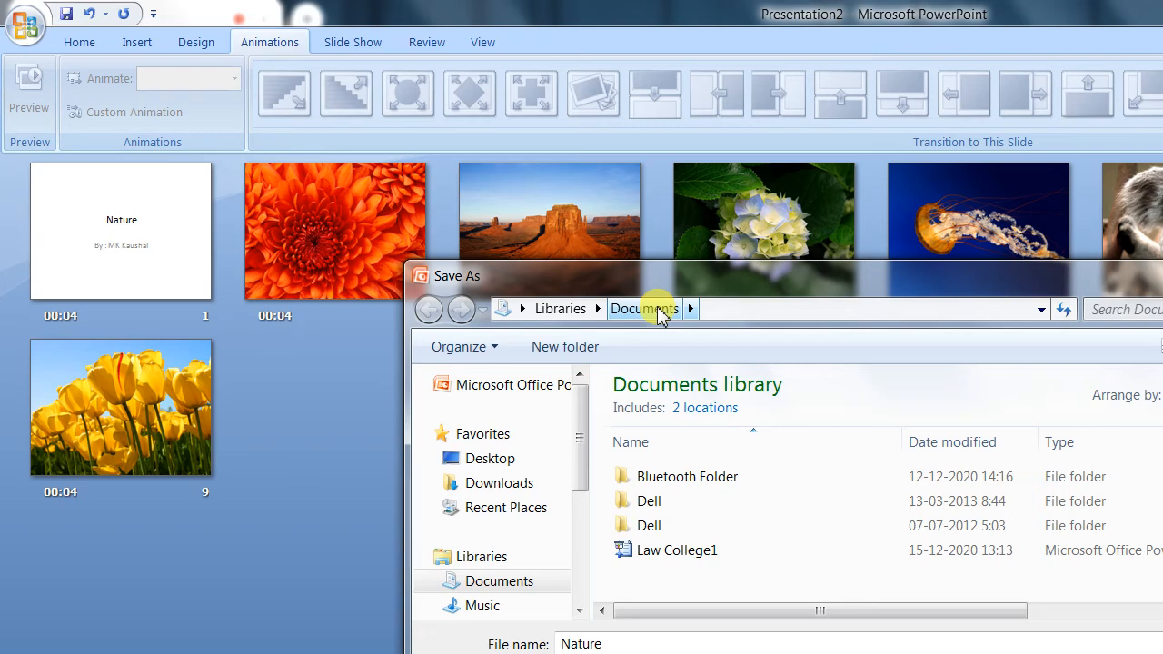
Step: Browse the computer's drives and choose New Volume (F:) as the location for saving the show
{"action": "left_click", "coordinate": [1041, 309]}
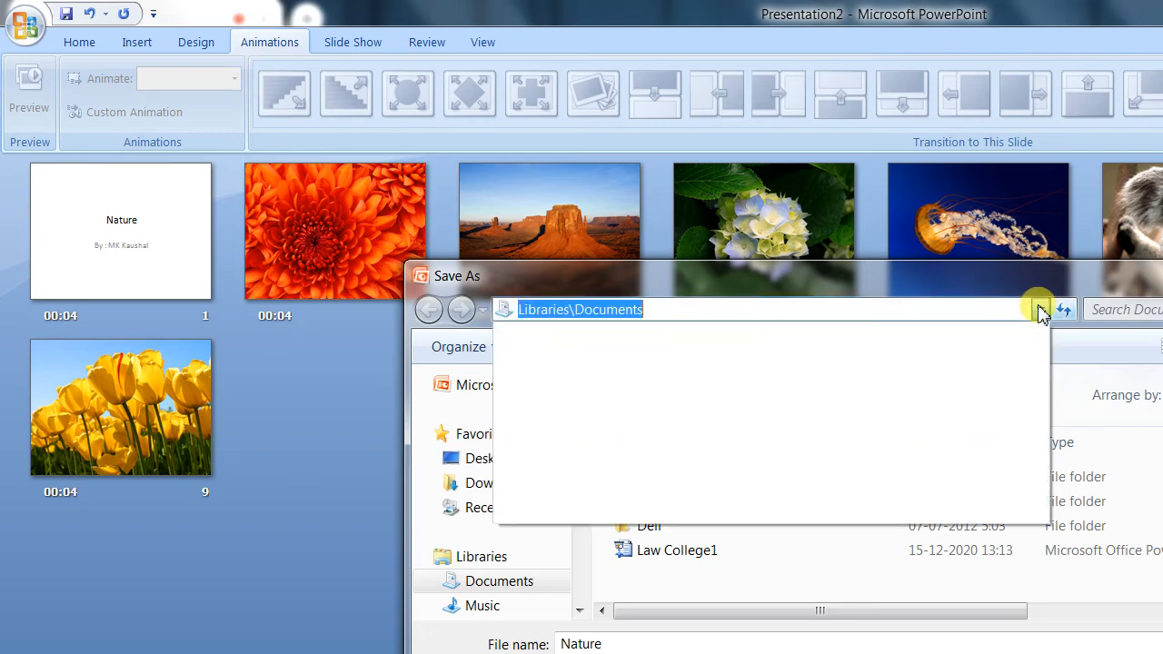
{"action": "left_click", "coordinate": [711, 311]}
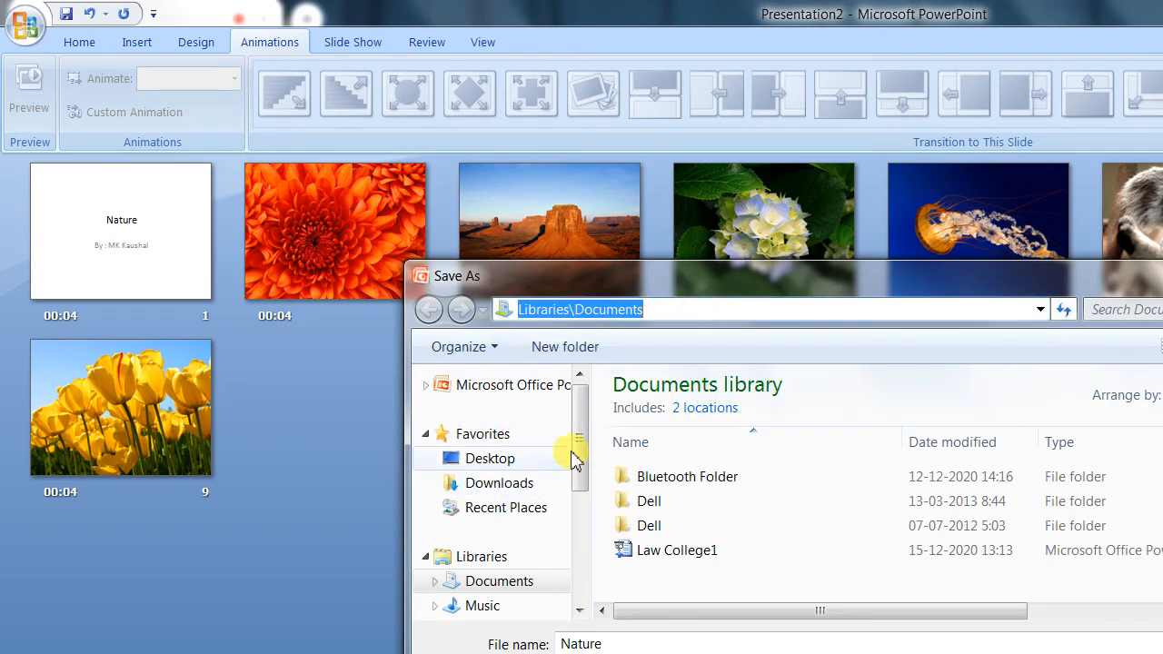
{"action": "left_click_drag", "start_coordinate": [582, 444], "coordinate": [582, 551]}
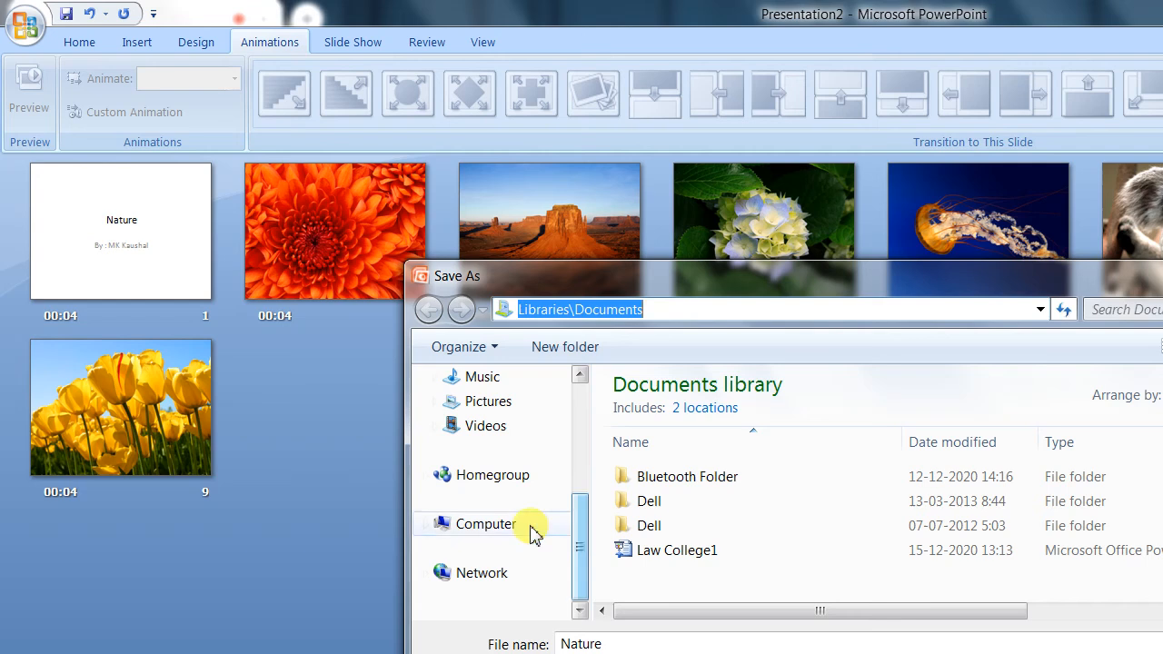
{"action": "left_click", "coordinate": [485, 525]}
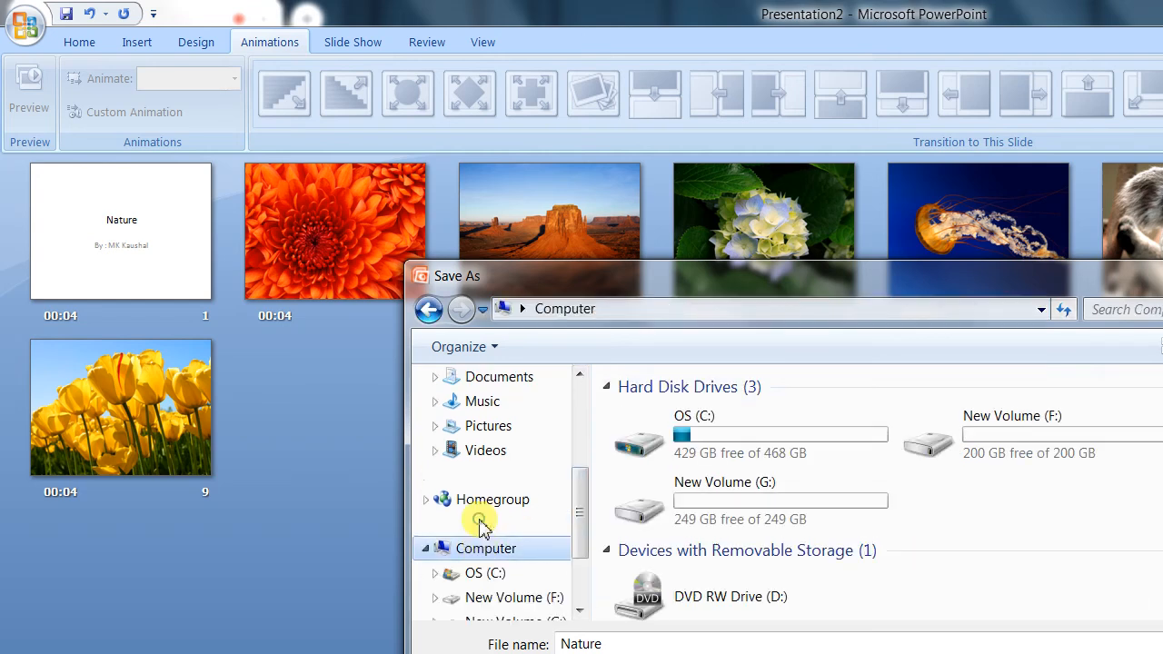
{"action": "double_click", "coordinate": [1016, 447]}
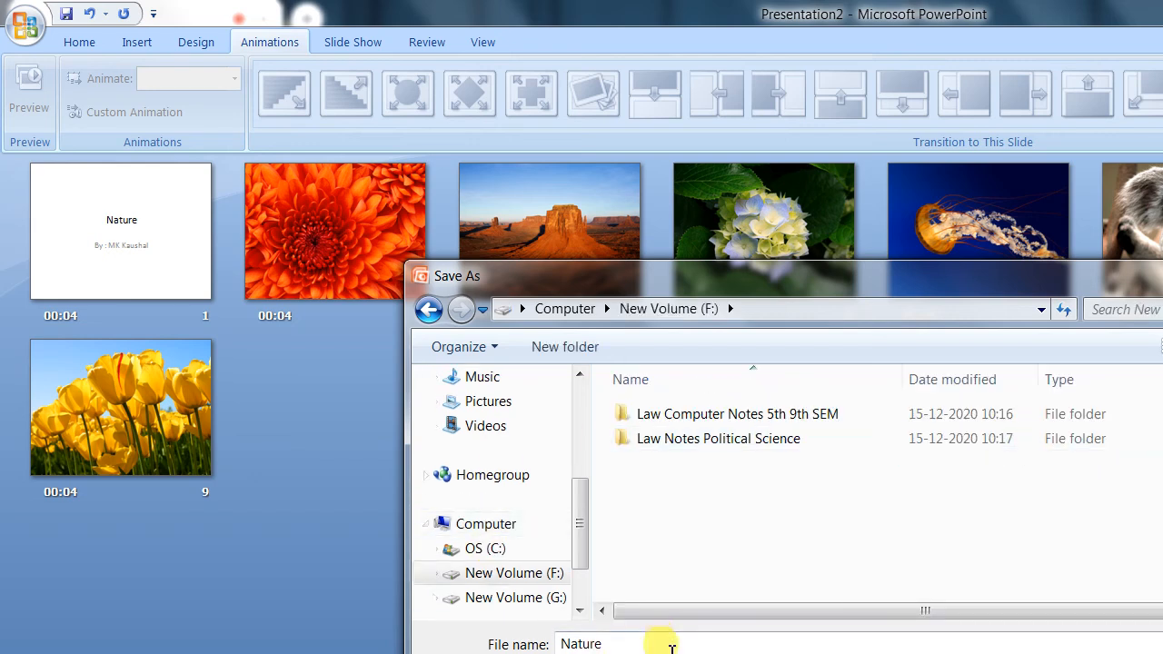
{"action": "double_click", "coordinate": [670, 646]}
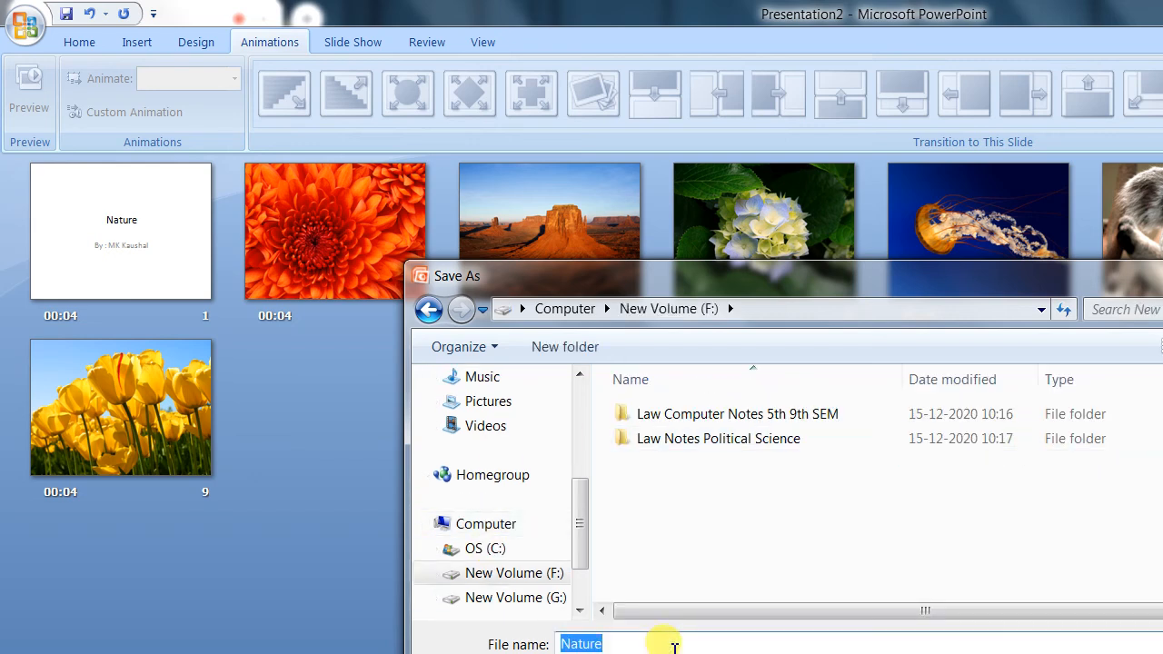
{"action": "left_click", "coordinate": [673, 516]}
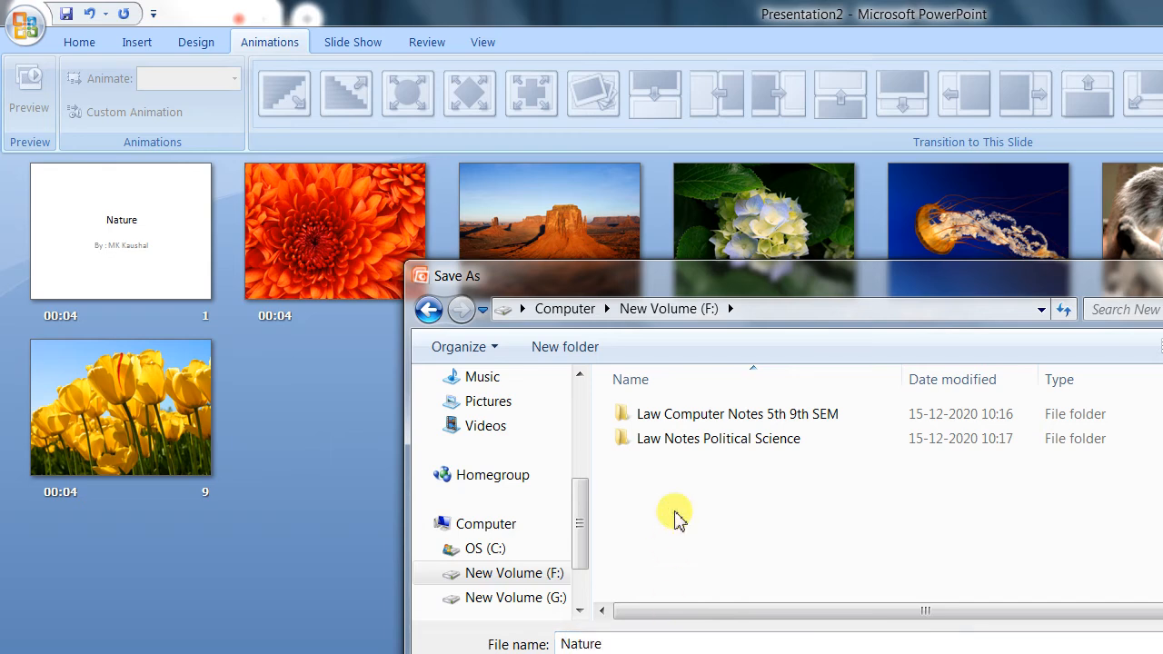
Step: Create a folder named My Album on New Volume (F:) and save the show inside it as Nature
{"action": "left_click", "coordinate": [560, 349]}
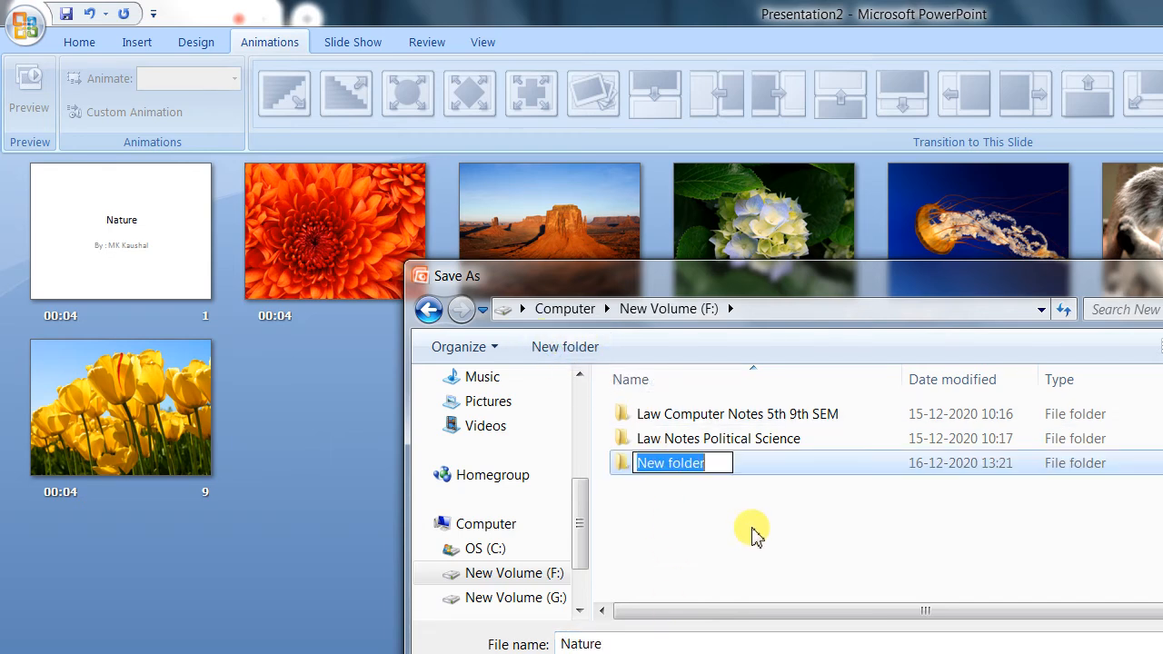
{"action": "type", "text": "My A"}
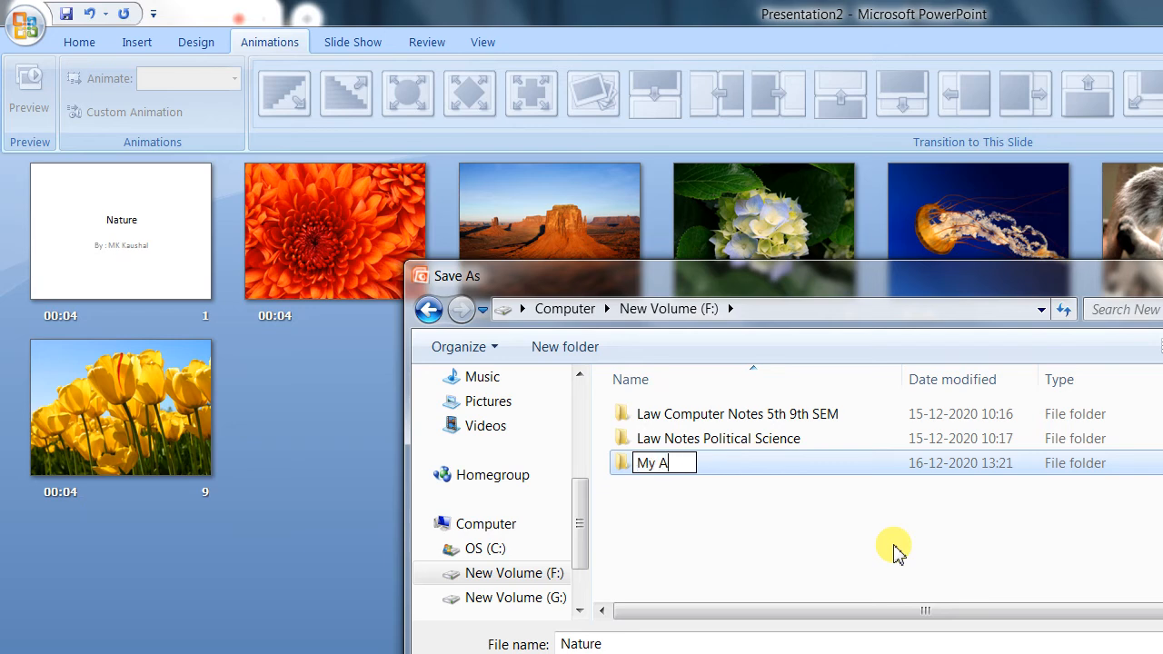
{"action": "type", "text": "lbum"}
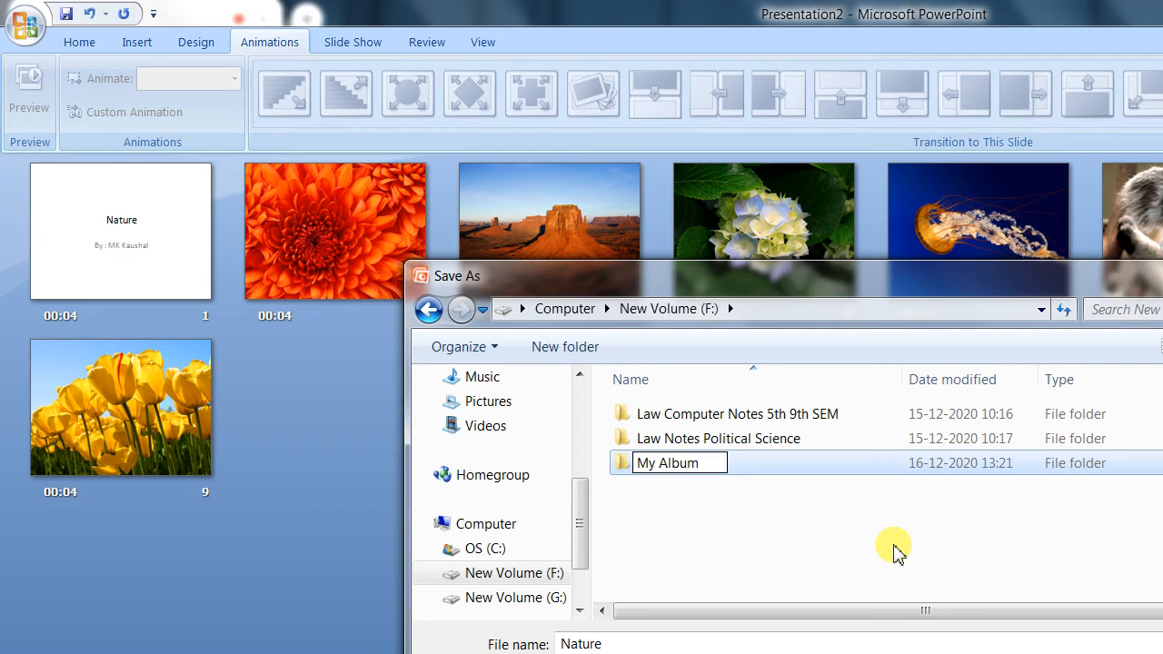
{"action": "left_click", "coordinate": [895, 549]}
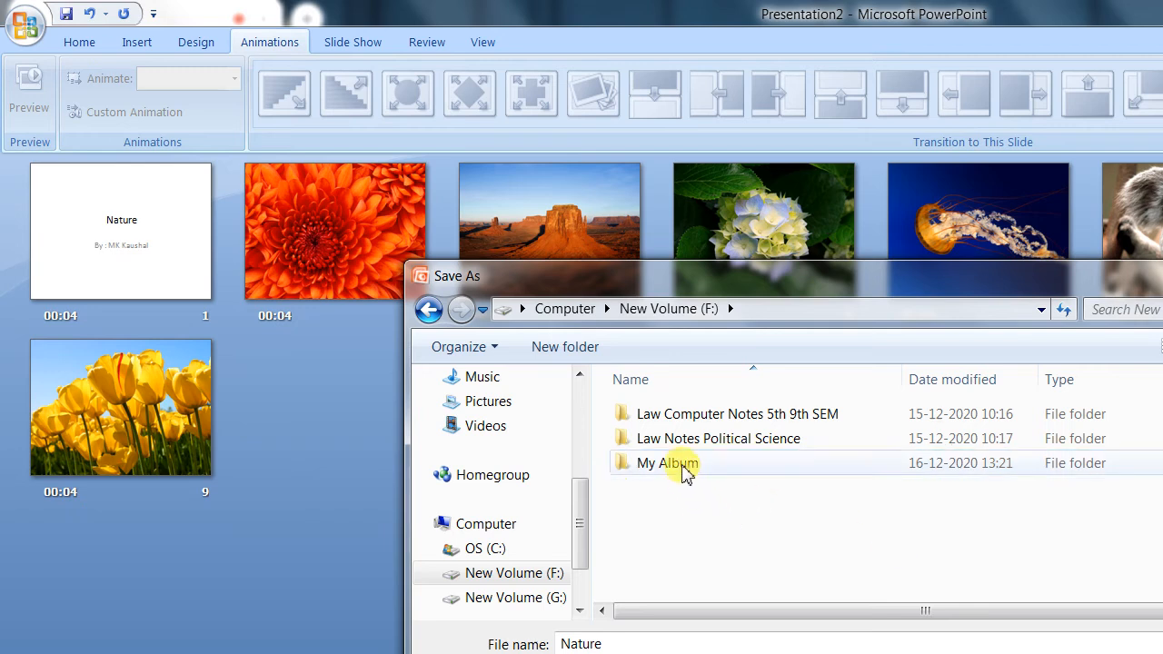
{"action": "double_click", "coordinate": [680, 466]}
{"action": "double_click", "coordinate": [644, 643]}
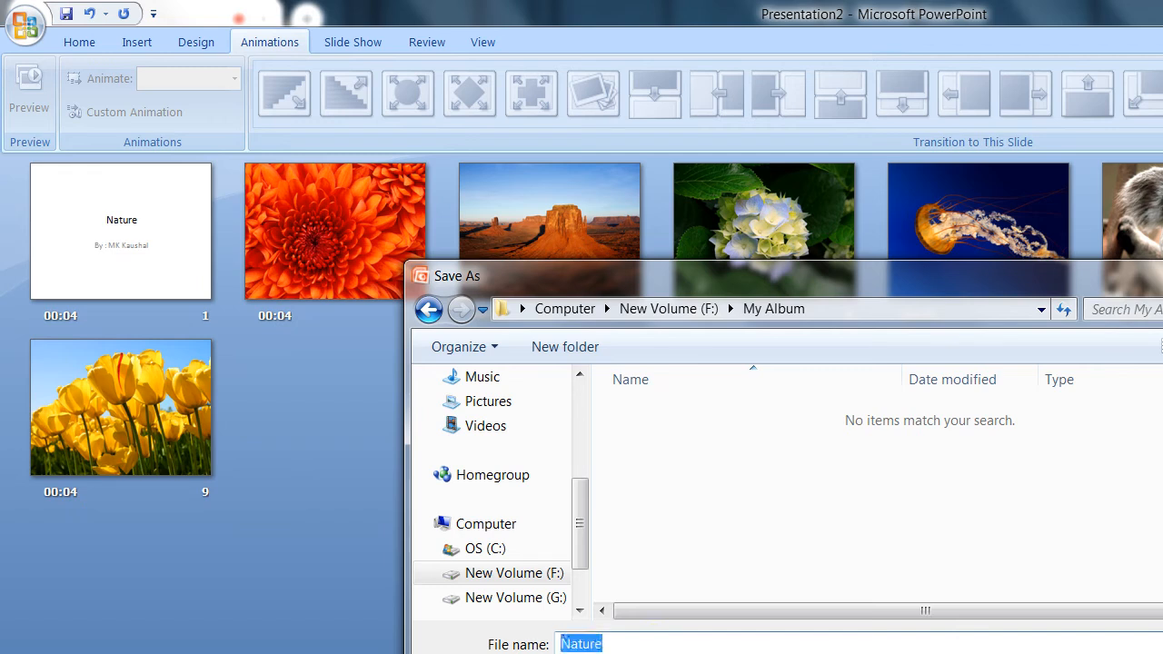
{"action": "key", "text": "Return"}
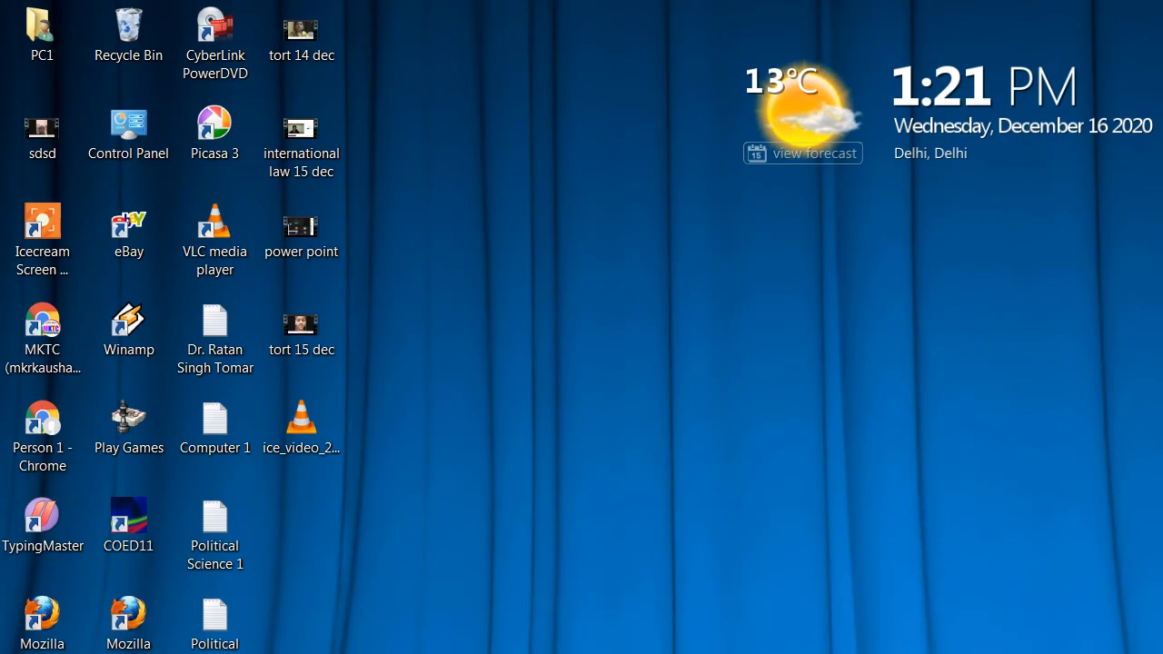
Step: Switch to Windows Explorer, open the My Album folder on New Volume (F:) and fit the Type column to its contents
{"action": "left_click", "coordinate": [351, 653]}
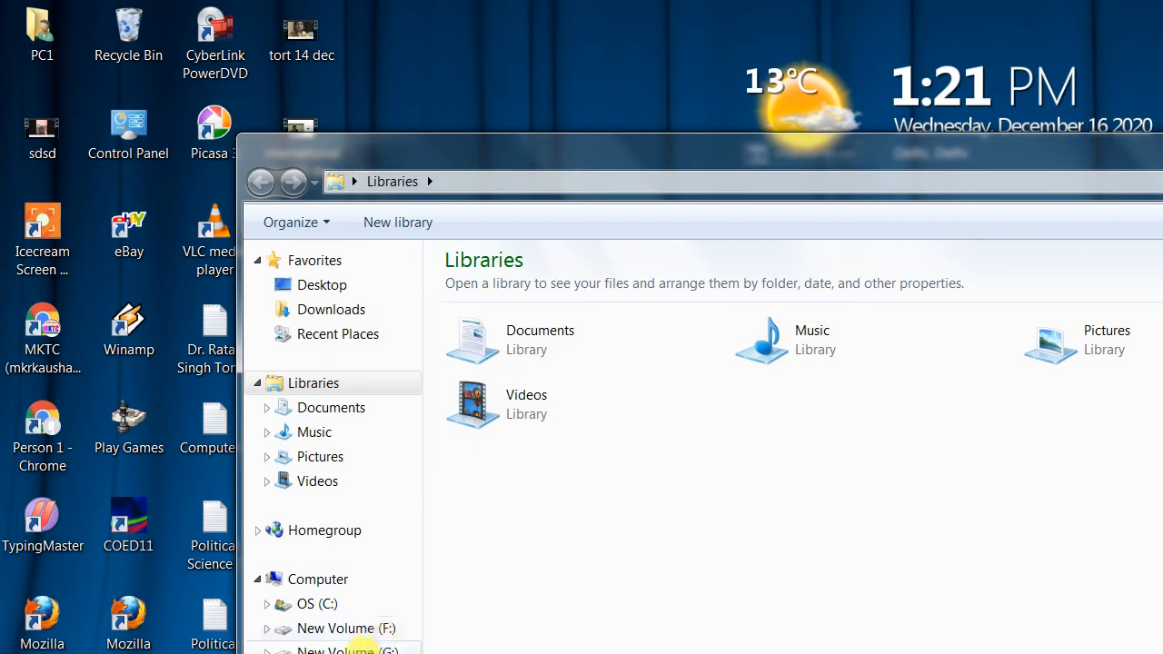
{"action": "left_click", "coordinate": [355, 639]}
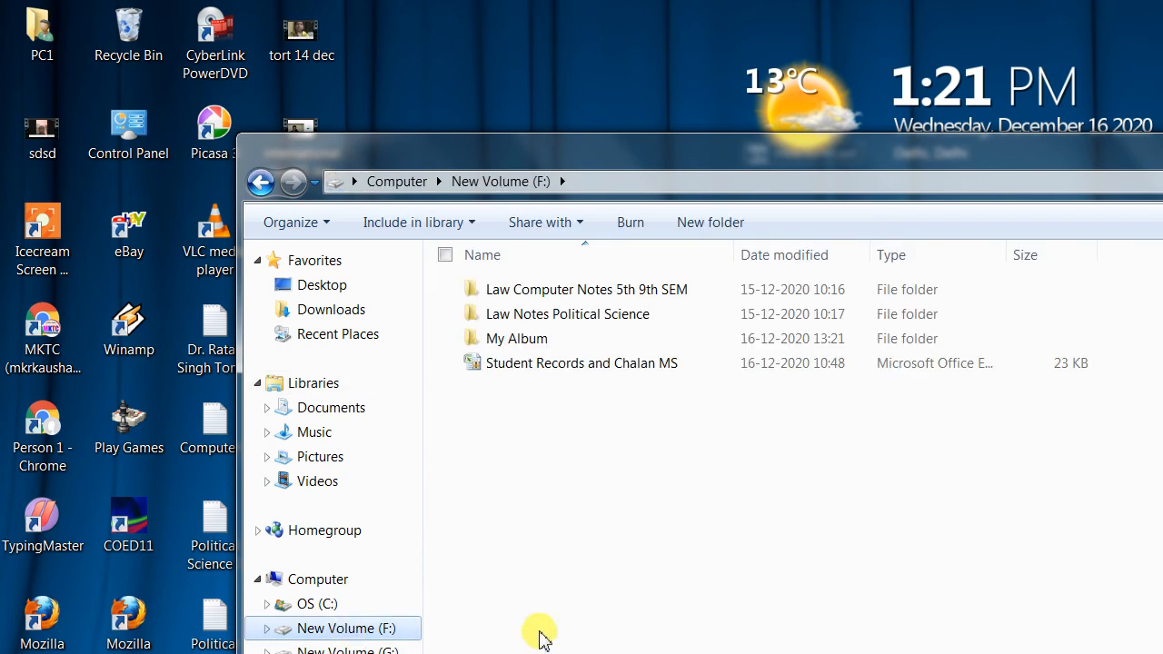
{"action": "left_click", "coordinate": [518, 344]}
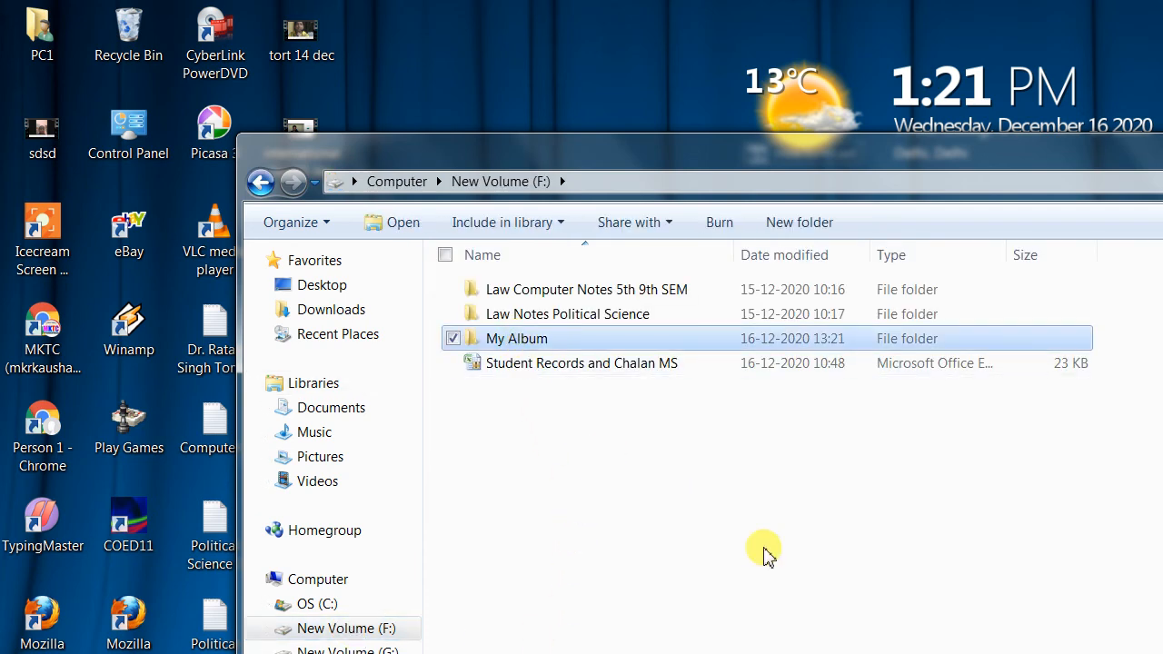
{"action": "double_click", "coordinate": [550, 344]}
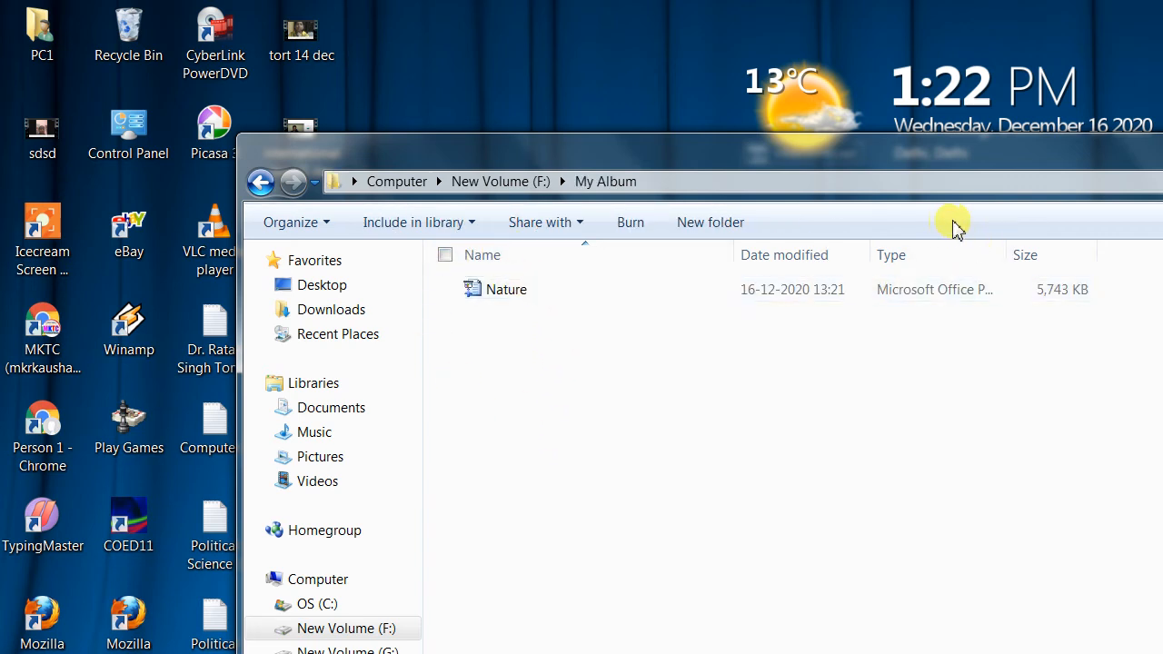
{"action": "double_click", "coordinate": [1008, 255]}
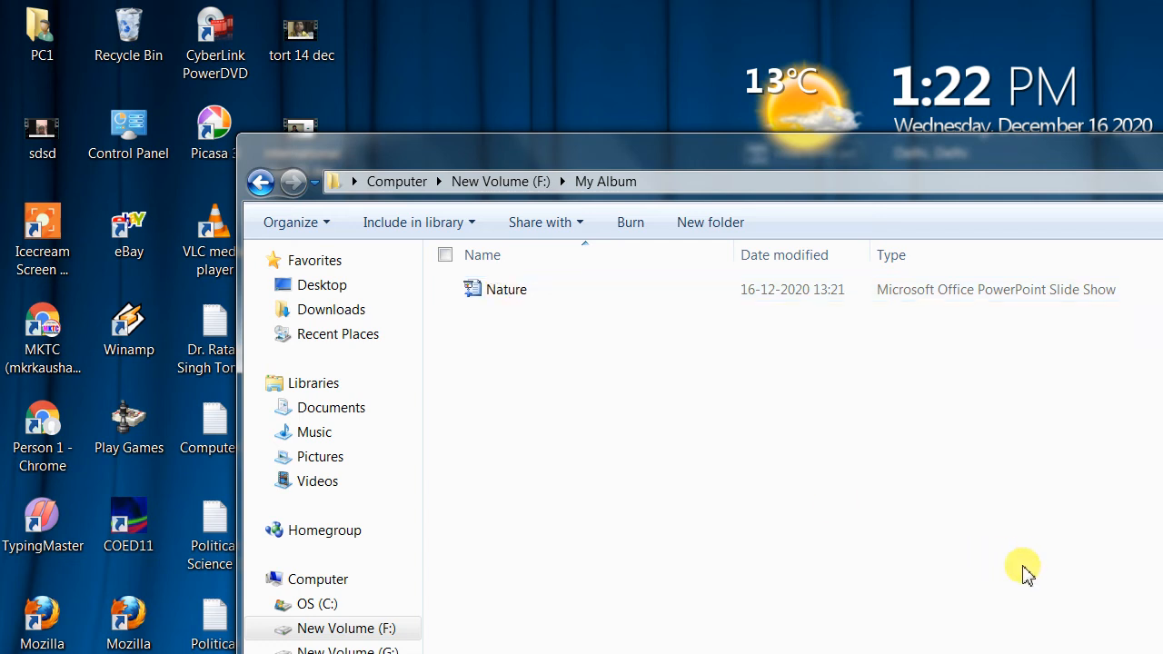
Step: Play the saved Nature slide show through all its slides, restart it once and exit back to the folder
{"action": "left_click", "coordinate": [514, 299]}
{"action": "double_click", "coordinate": [515, 299]}
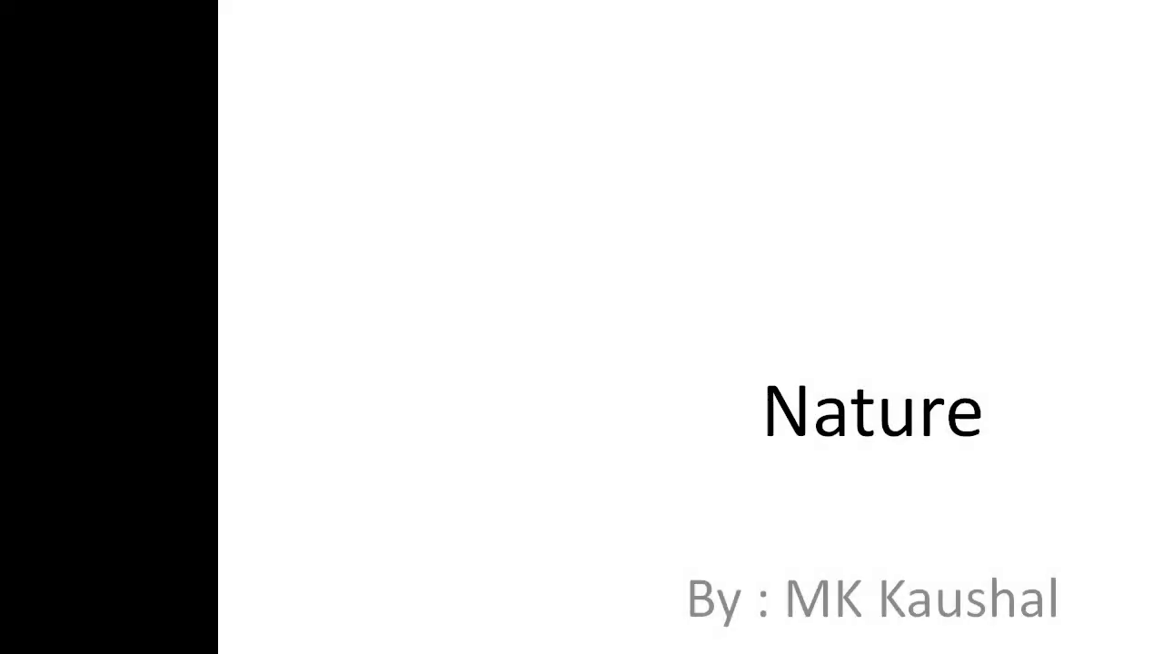
{"action": "key", "text": "Right"}
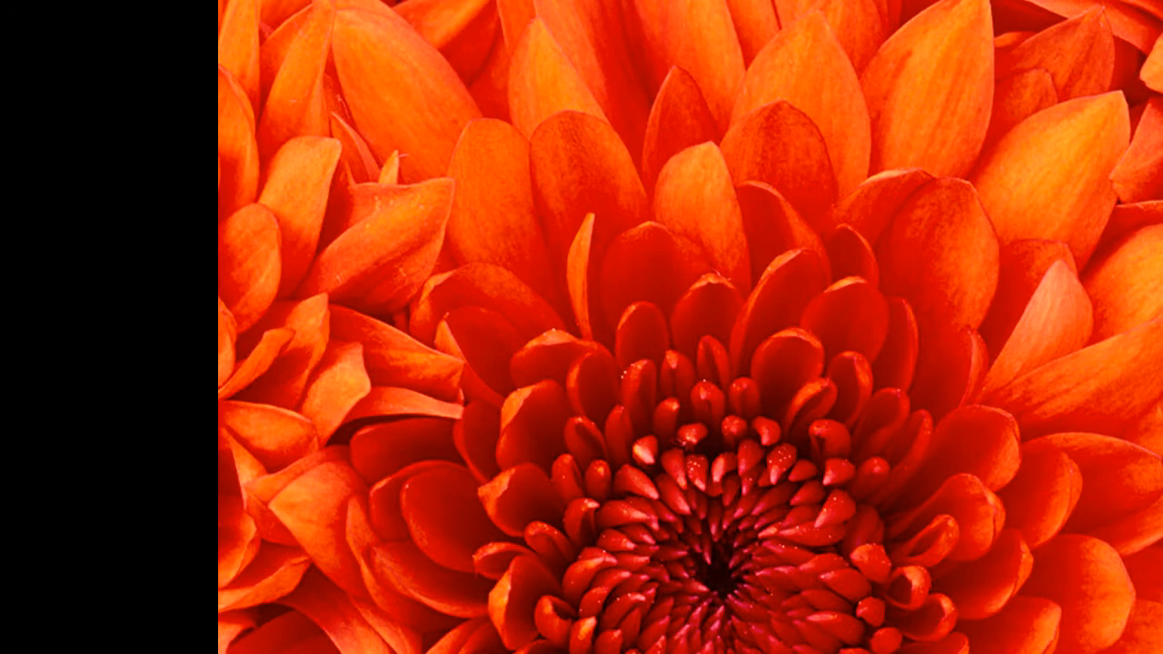
{"action": "key", "text": "Right"}
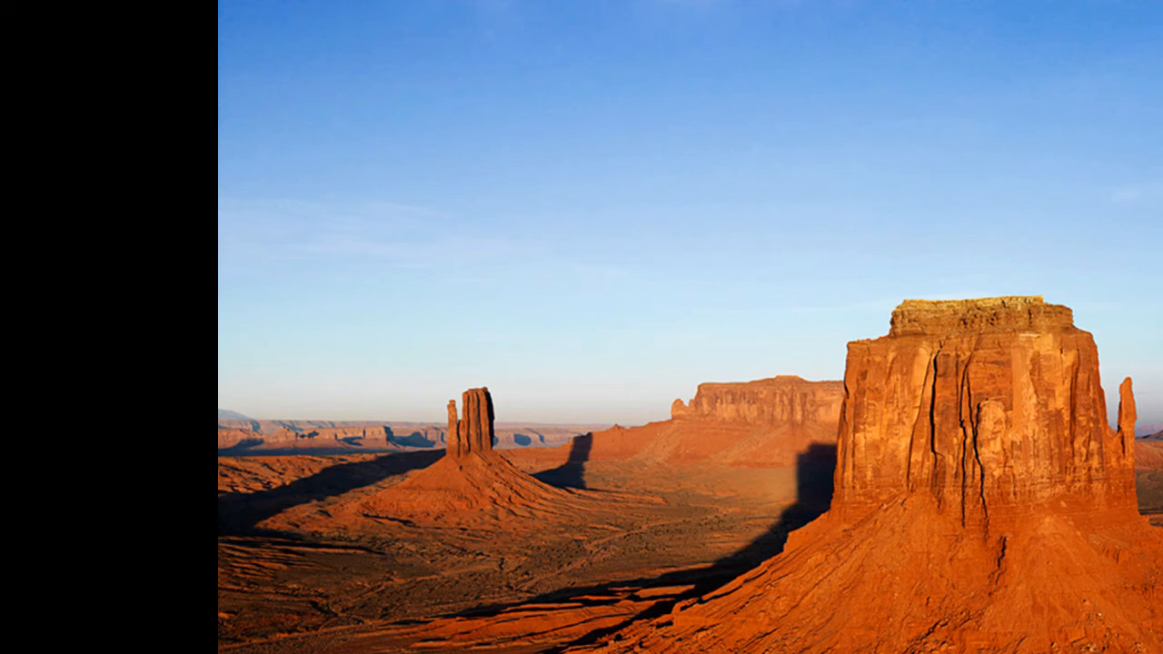
{"action": "key", "text": "Right"}
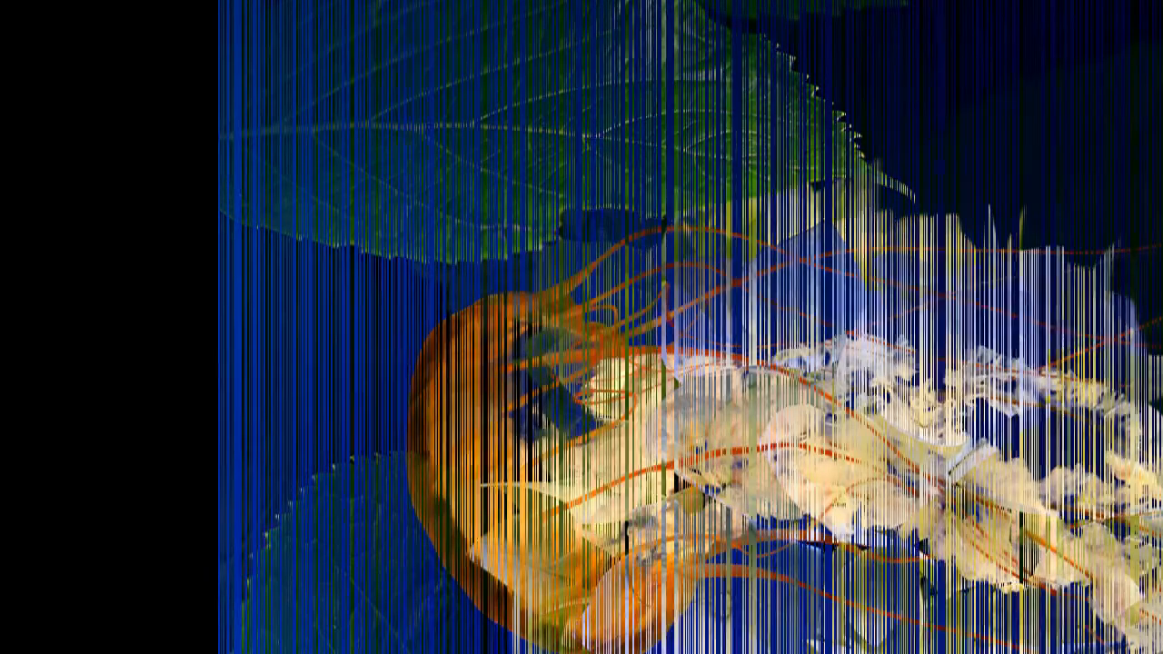
{"action": "key", "text": "Right"}
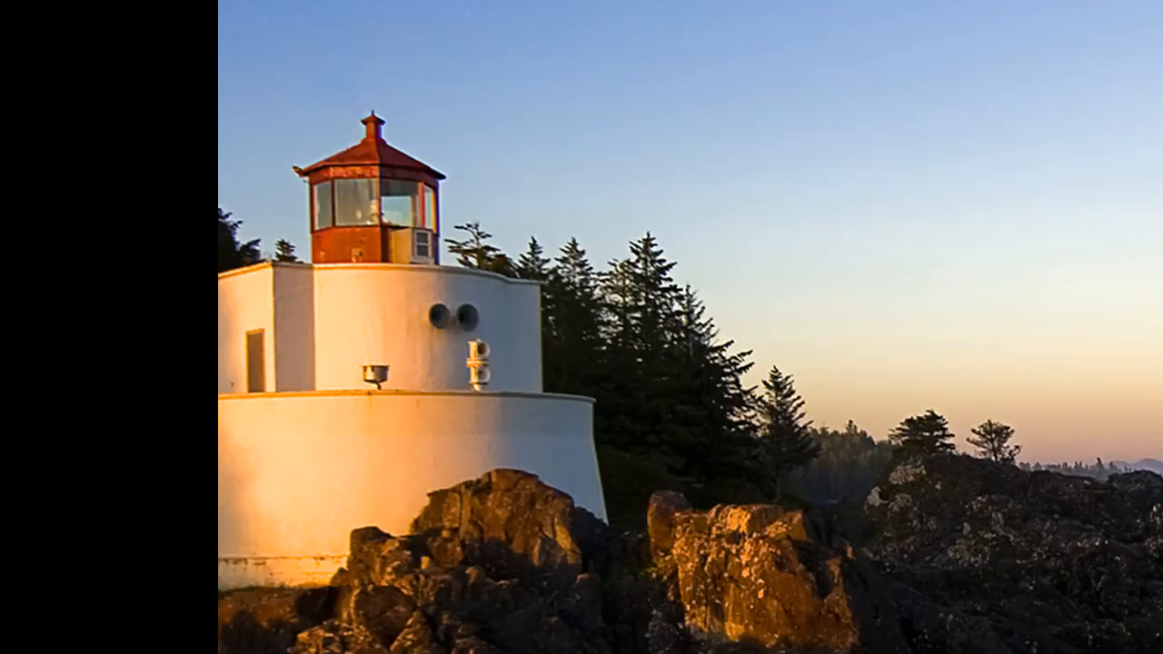
{"action": "key", "text": "Right"}
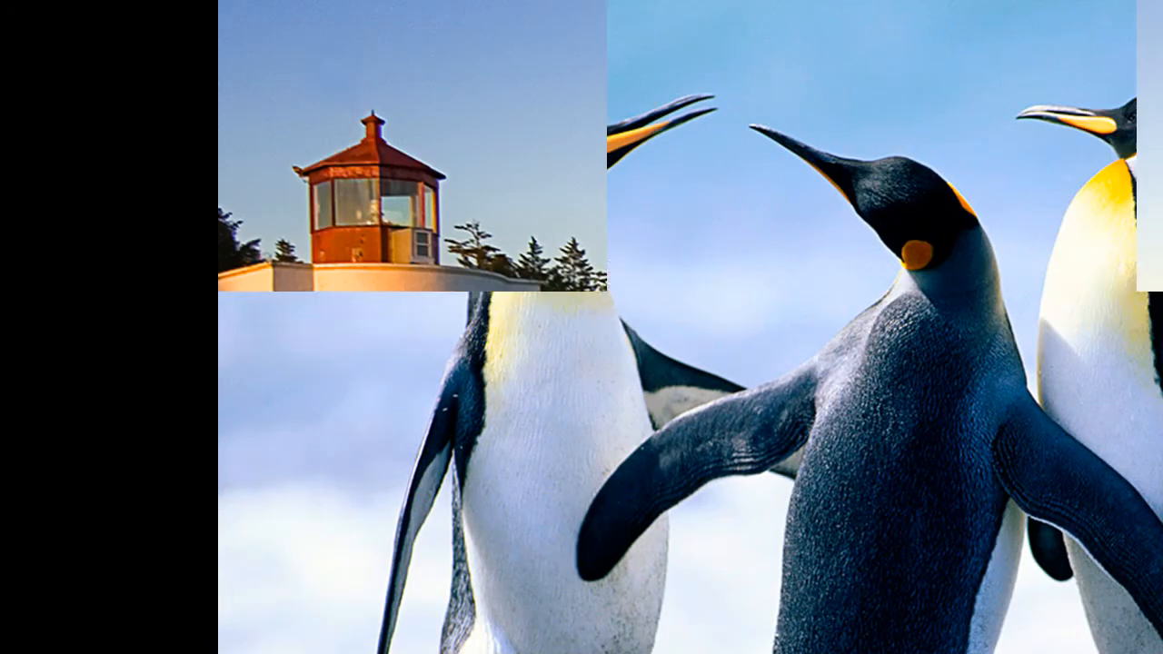
{"action": "key", "text": "Right"}
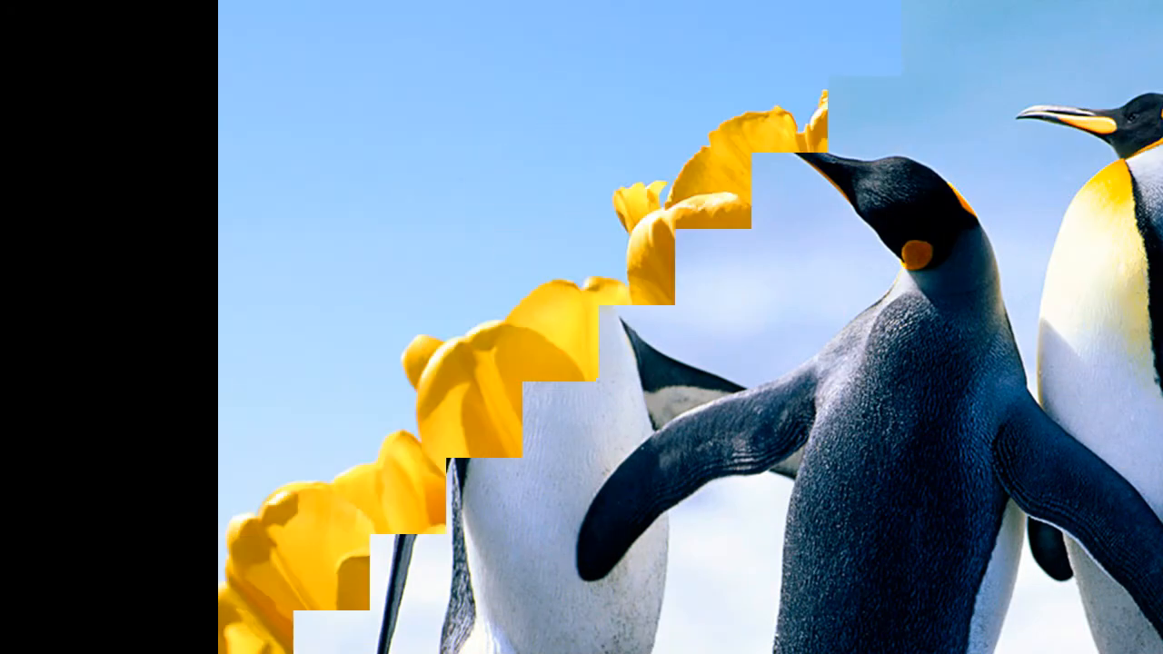
{"action": "key", "text": "Right"}
{"action": "left_click", "coordinate": [718, 362]}
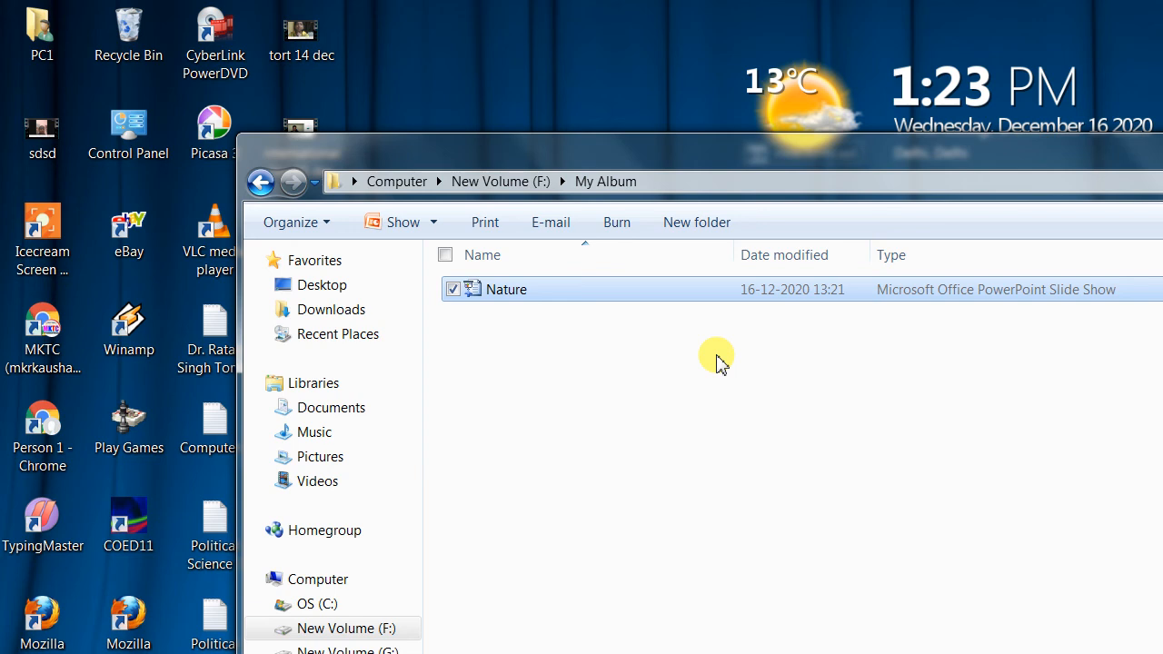
{"action": "double_click", "coordinate": [527, 290]}
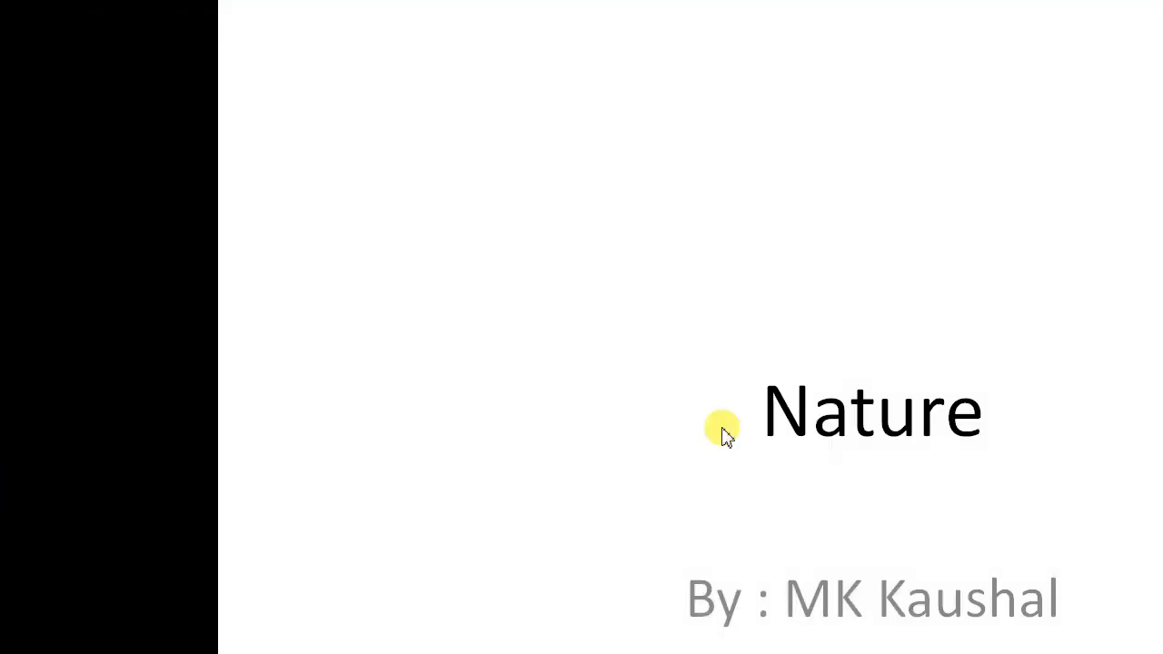
{"action": "key", "text": "Escape"}
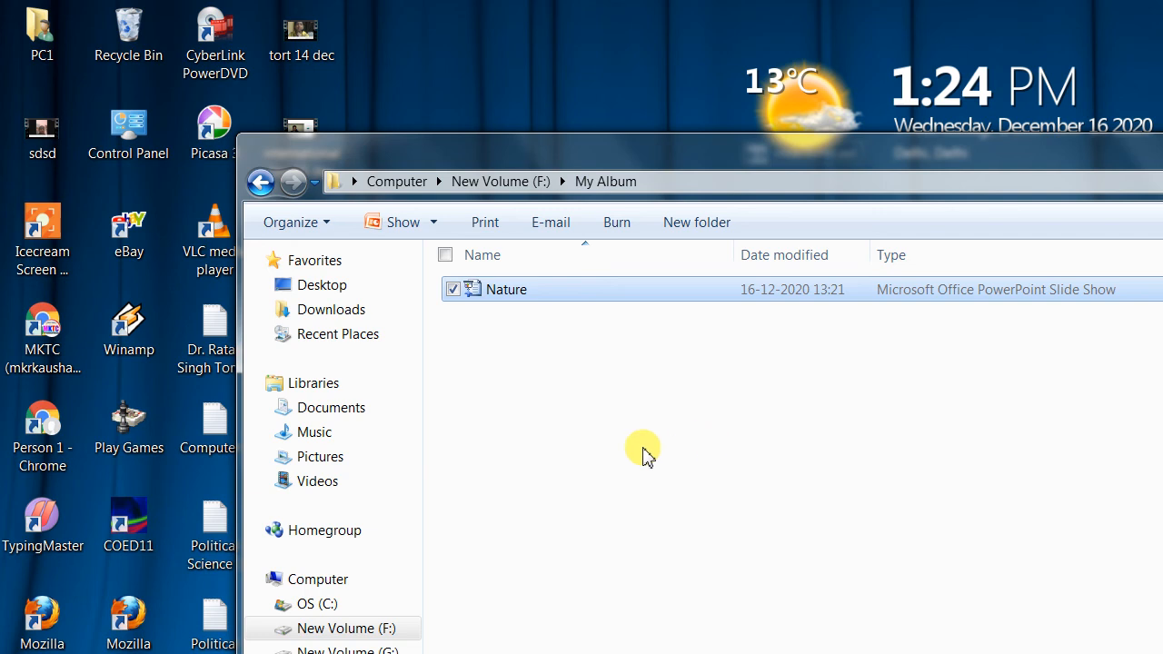
Step: Open the Nature file through the program chooser with Microsoft Office PowerPoint
{"action": "right_click", "coordinate": [536, 297]}
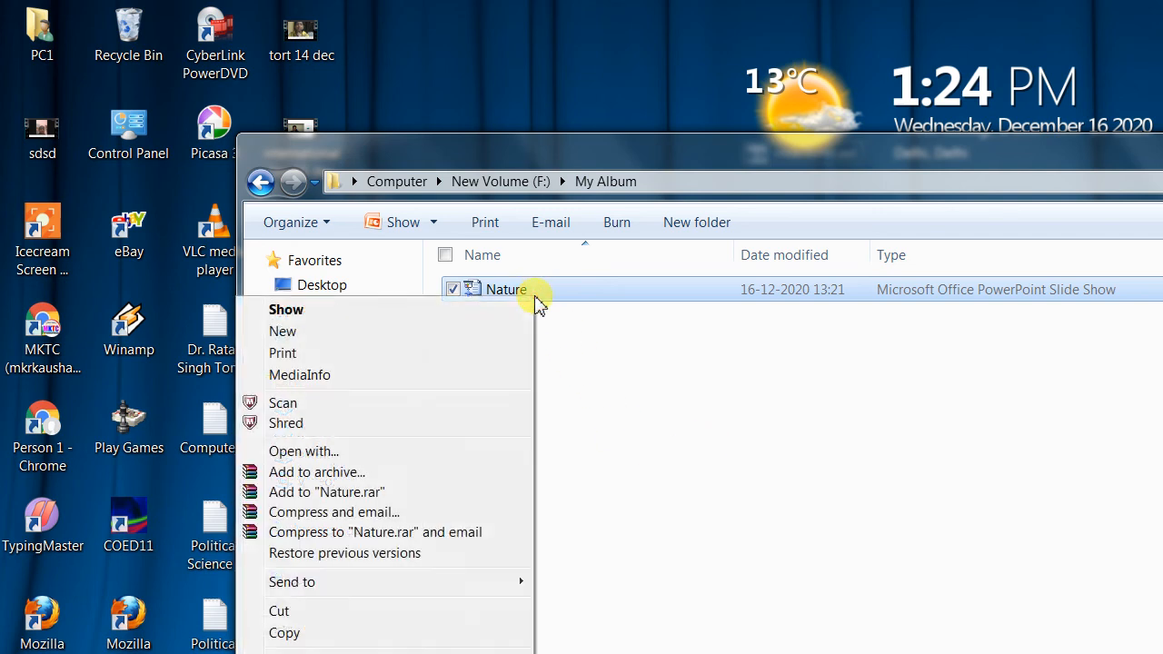
{"action": "left_click", "coordinate": [360, 452]}
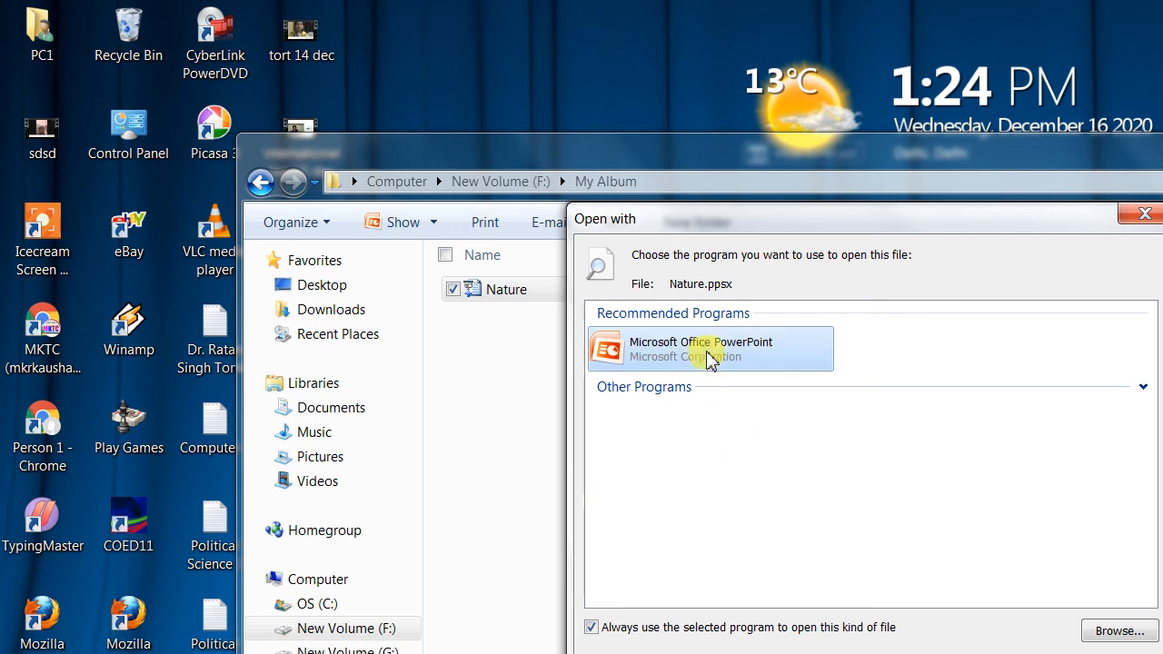
{"action": "left_click", "coordinate": [1009, 653]}
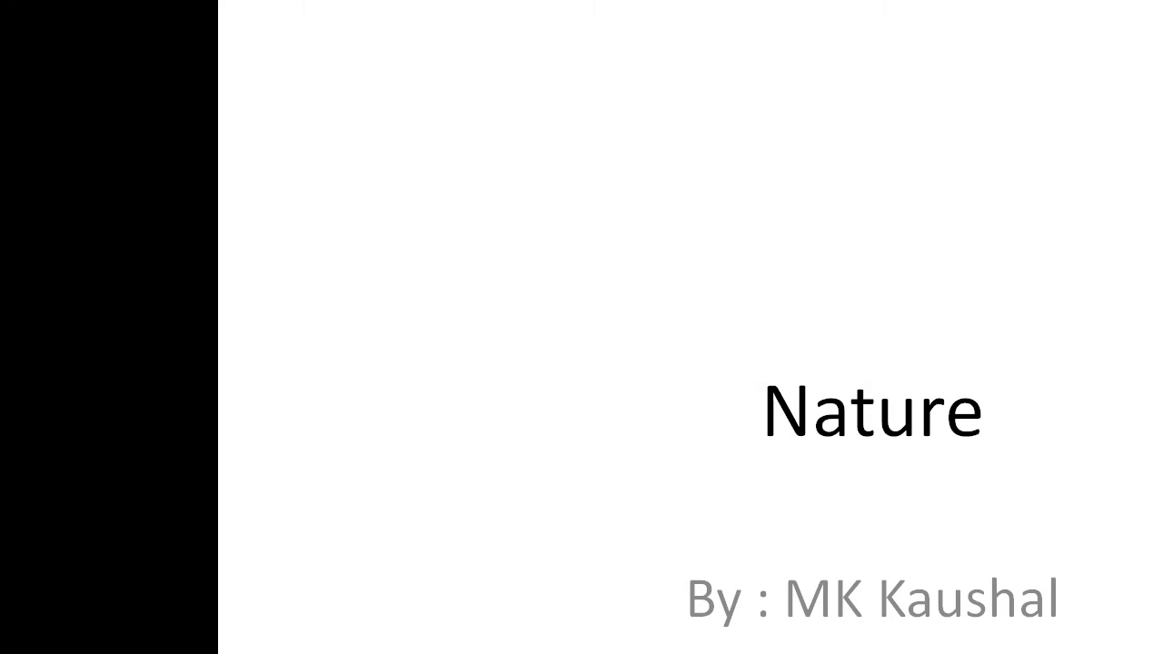
Step: Advance the Nature slide show past the title and flower slides, and exit back to the folder
{"action": "key", "text": "Right"}
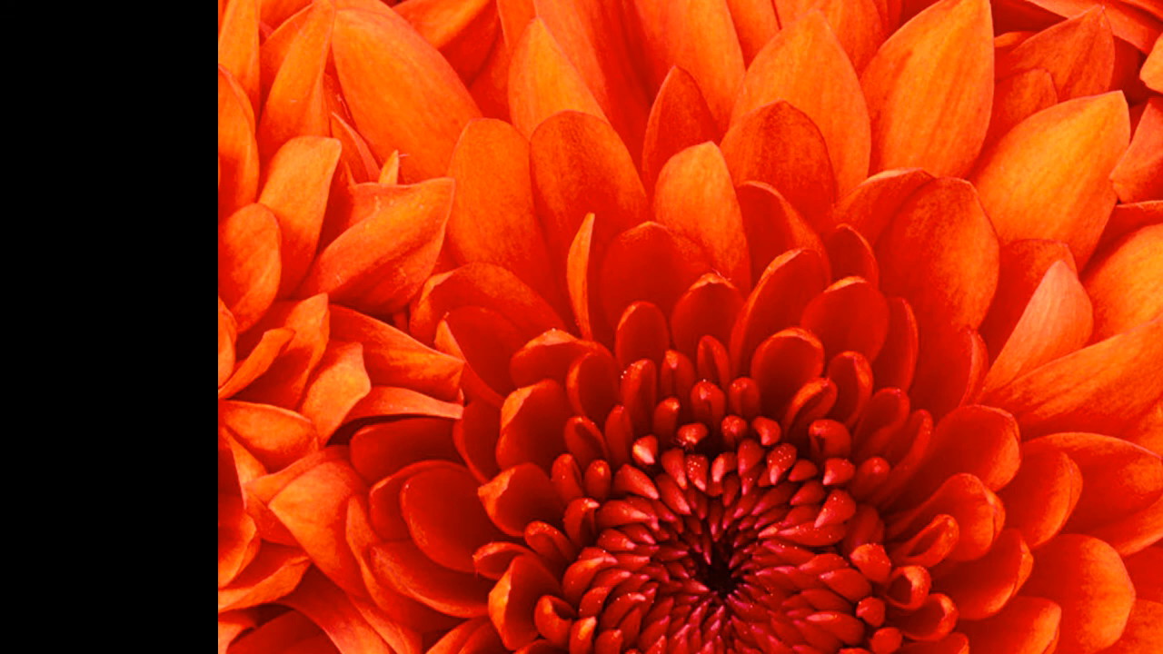
{"action": "key", "text": "Right"}
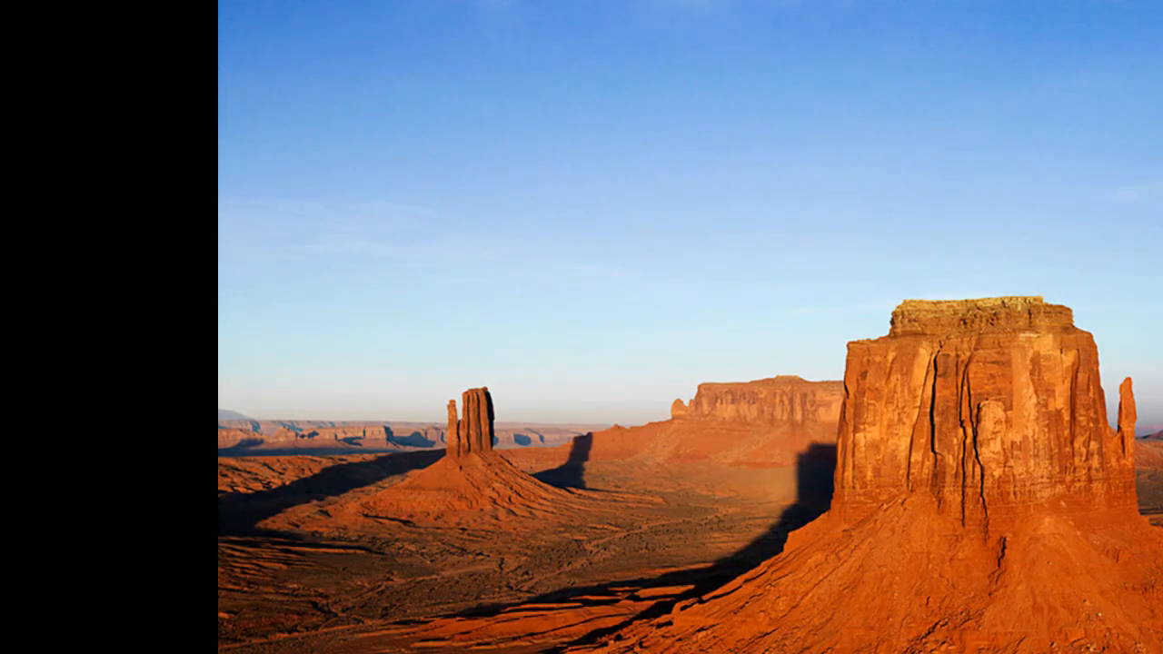
{"action": "key", "text": "Escape"}
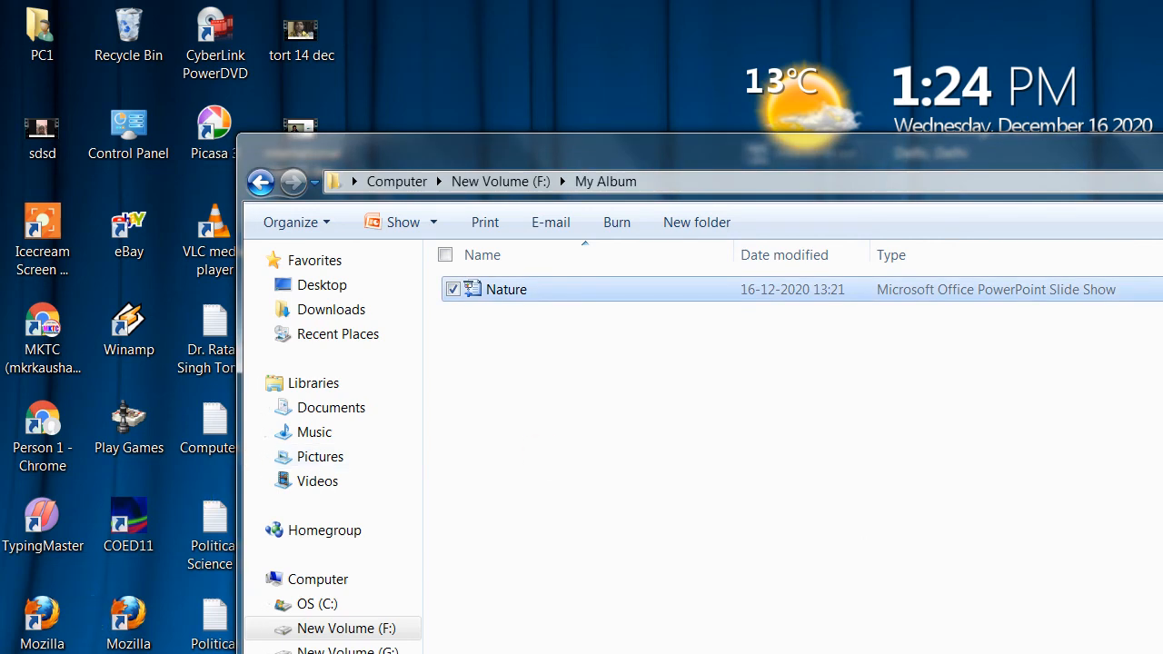
Step: Start Microsoft Office PowerPoint 2007 with a blank presentation and maximize its window
{"action": "key", "text": "super"}
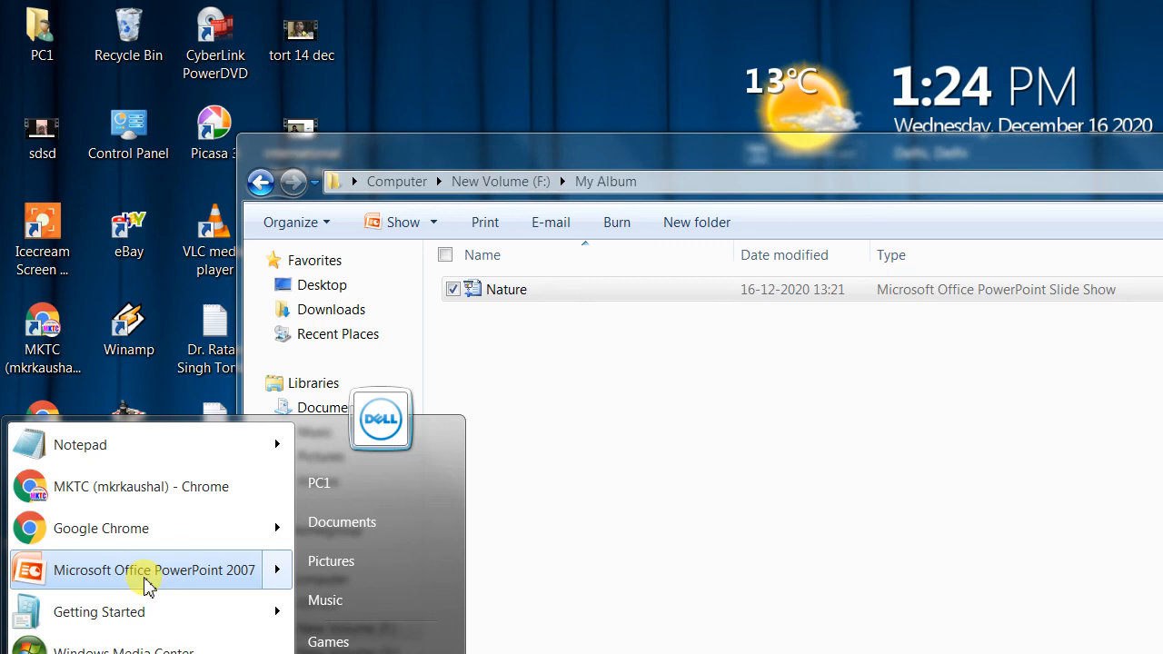
{"action": "left_click", "coordinate": [148, 569]}
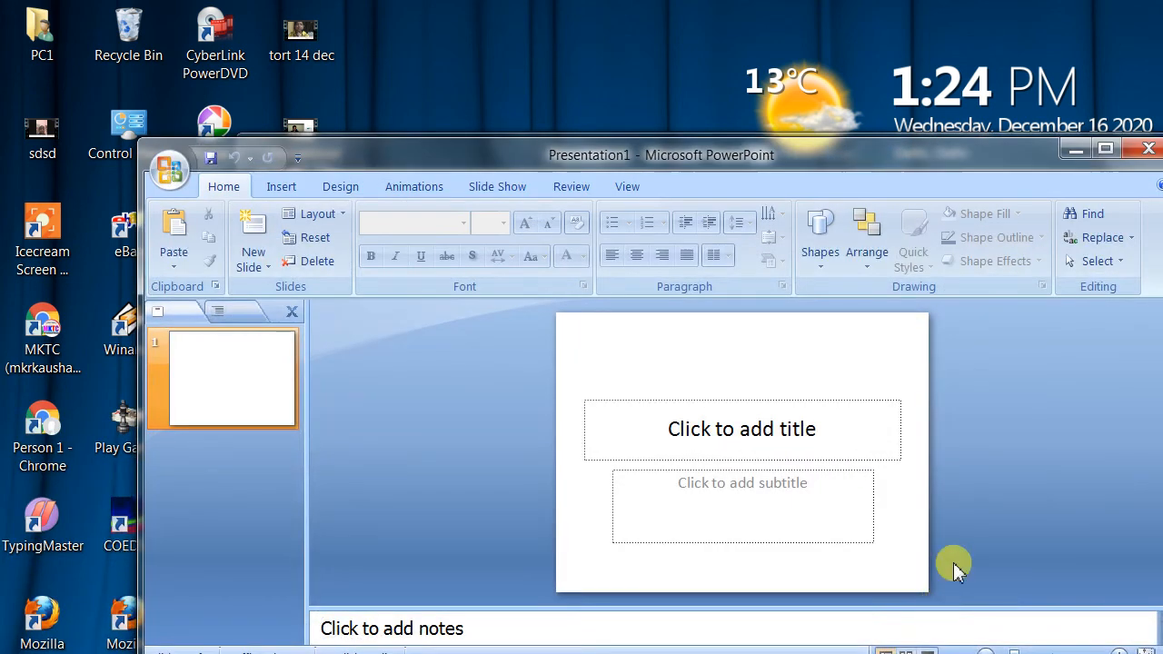
{"action": "left_click", "coordinate": [1105, 151]}
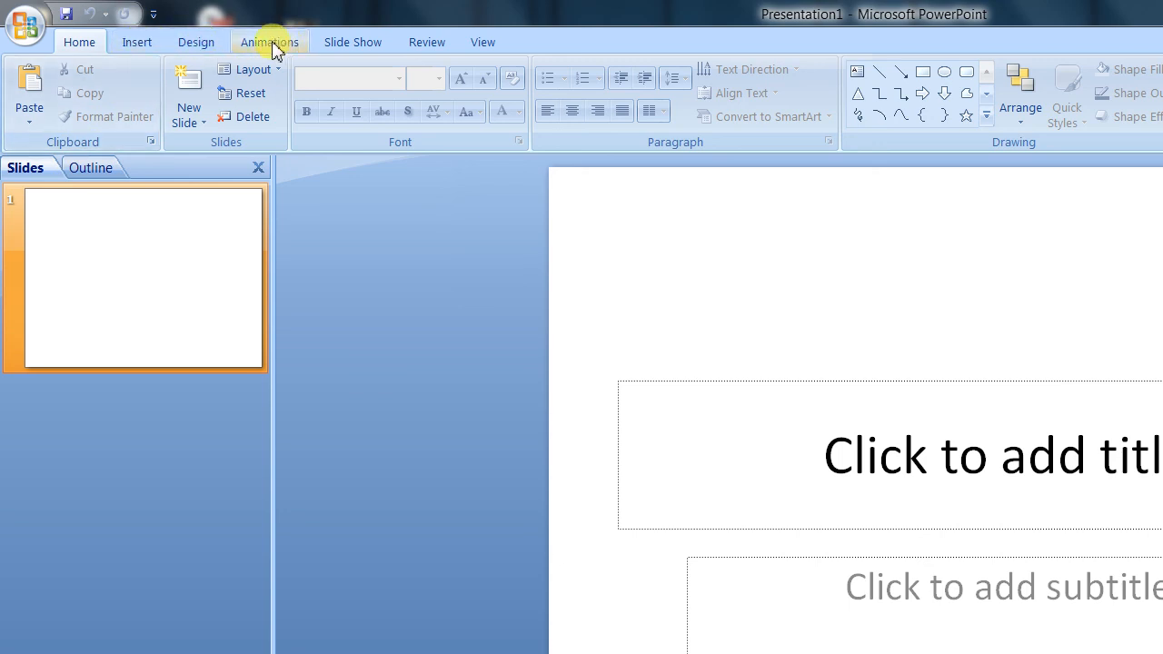
Step: Check which photo album commands are available in the blank presentation, and close the list without choosing one
{"action": "left_click", "coordinate": [138, 43]}
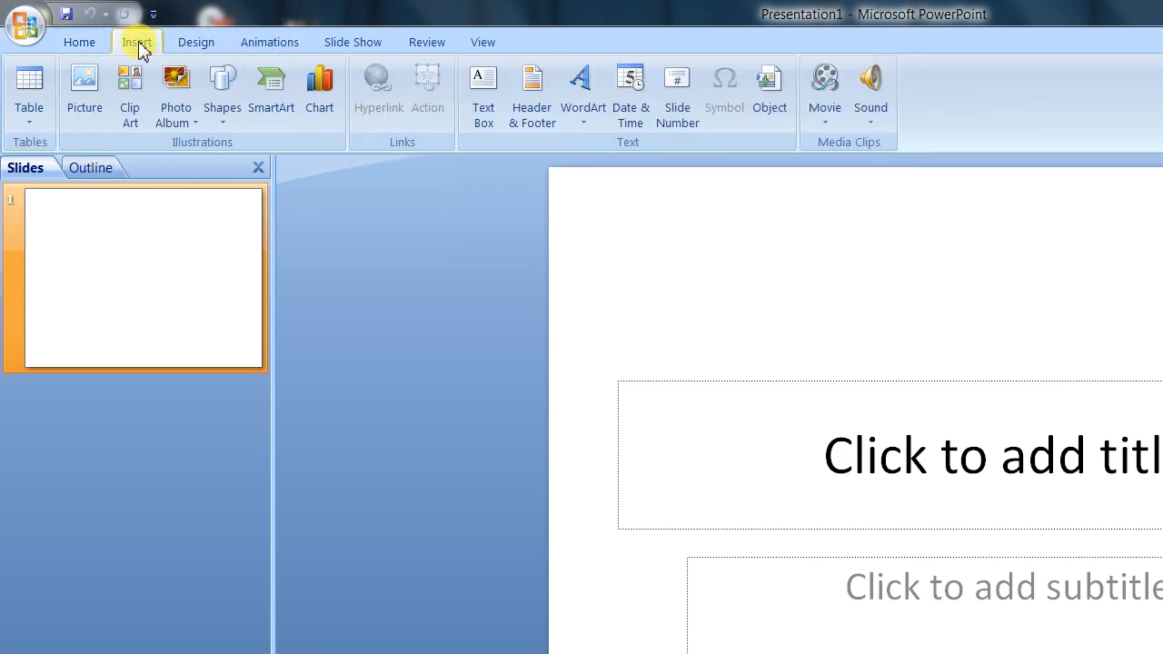
{"action": "left_click", "coordinate": [184, 121]}
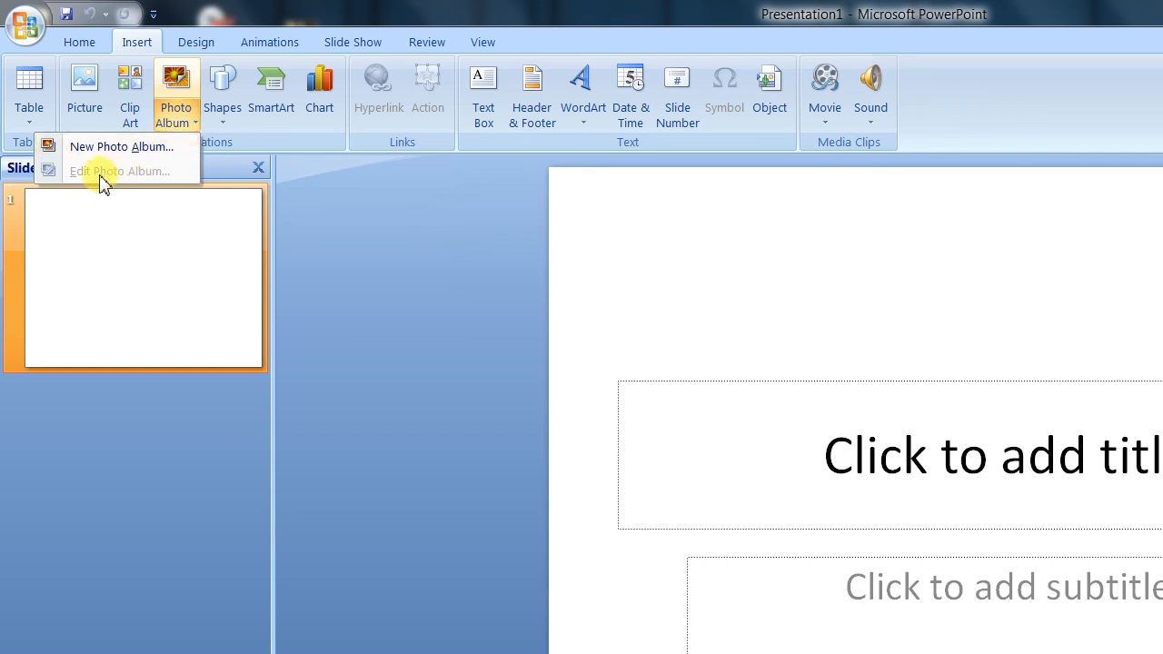
{"action": "left_click", "coordinate": [207, 511]}
Step: Open the Nature slide show file for editing from the My Album folder on New Volume (F:)
{"action": "left_click", "coordinate": [26, 27]}
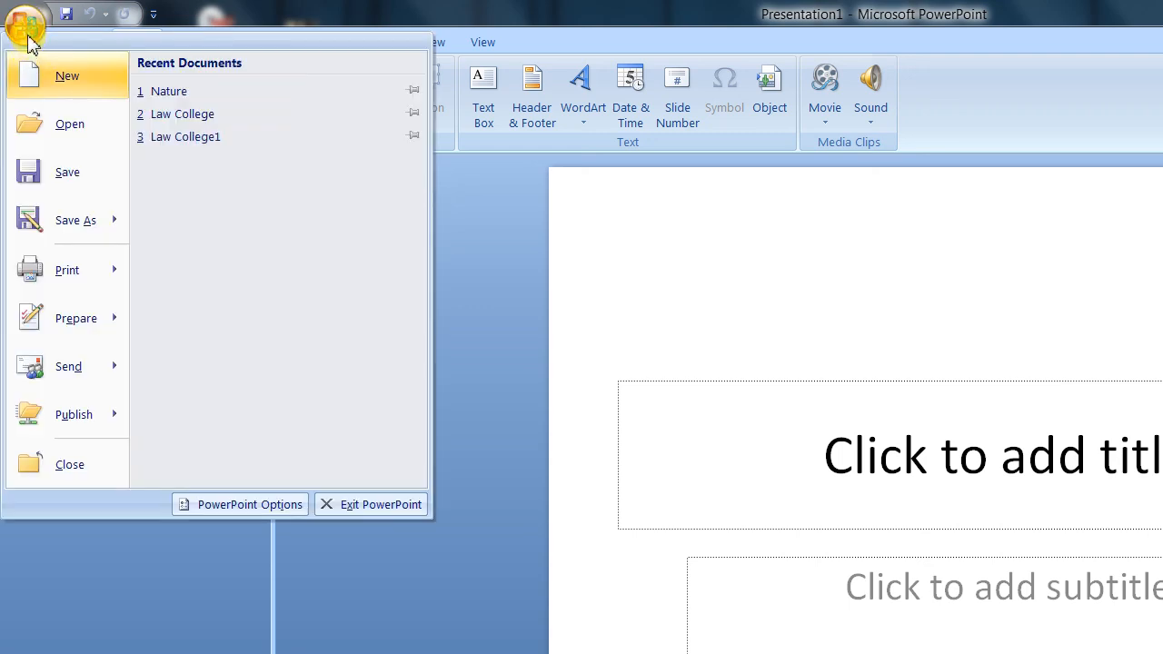
{"action": "left_click", "coordinate": [71, 128]}
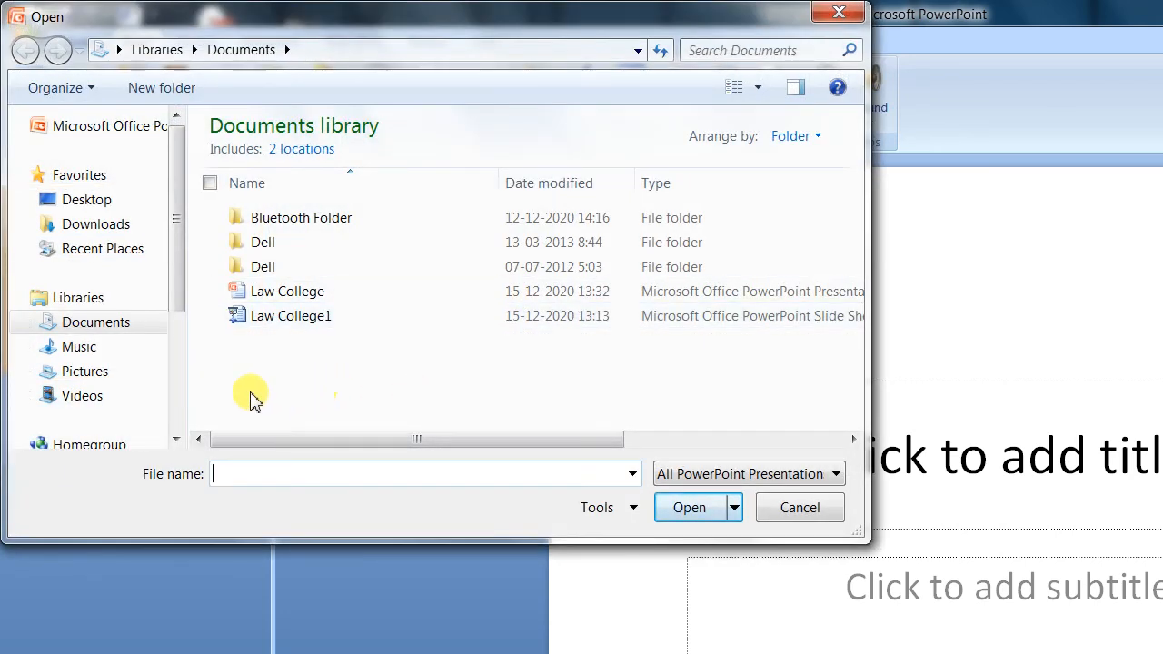
{"action": "left_click_drag", "start_coordinate": [176, 251], "coordinate": [181, 343]}
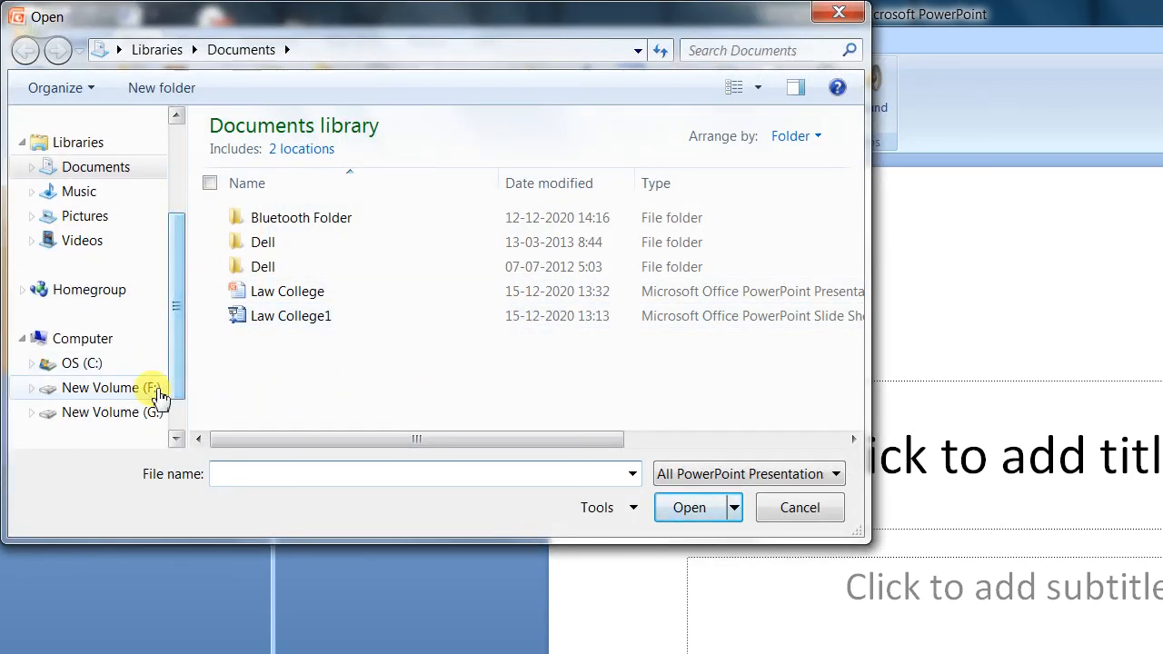
{"action": "left_click", "coordinate": [127, 389]}
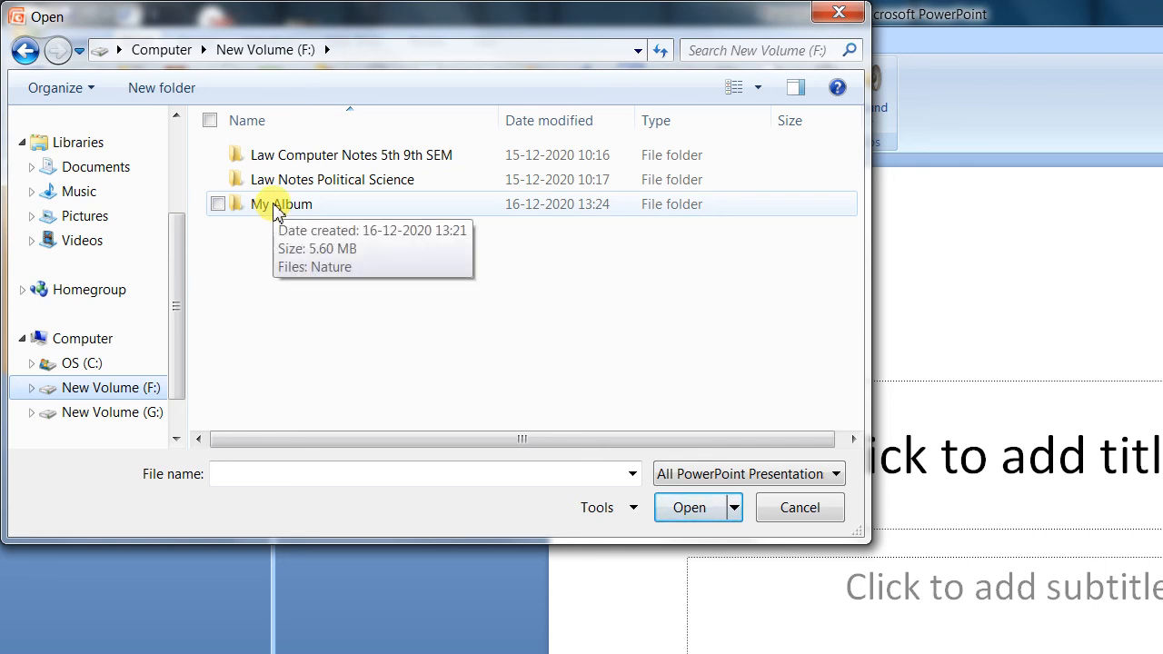
{"action": "double_click", "coordinate": [276, 208]}
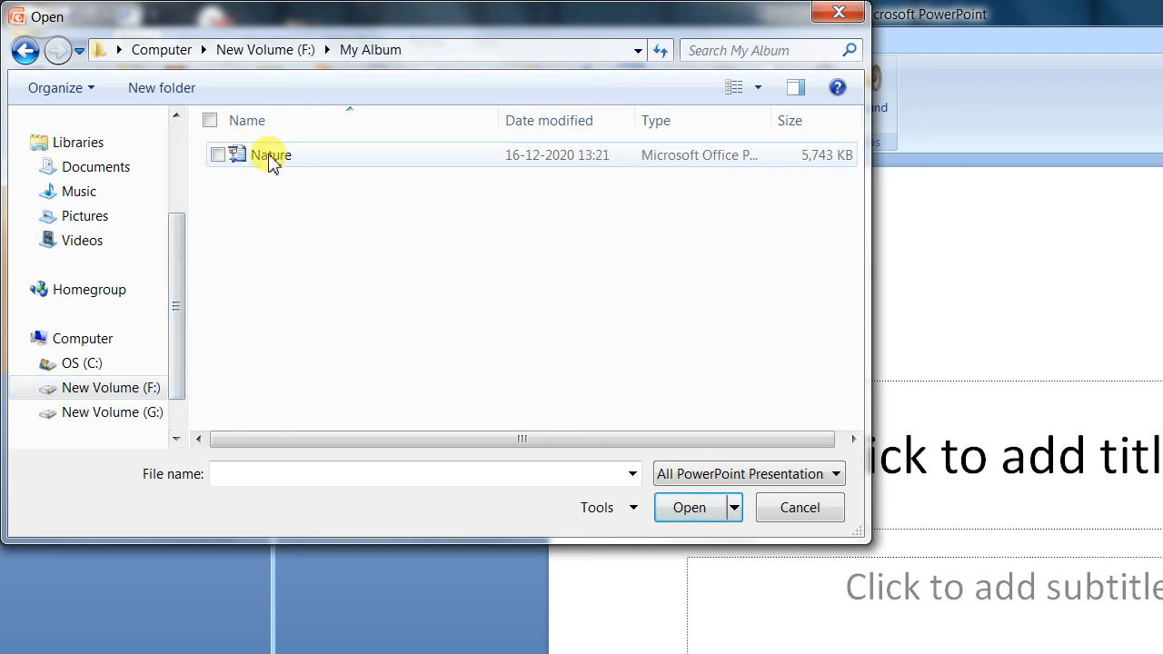
{"action": "left_click", "coordinate": [278, 162]}
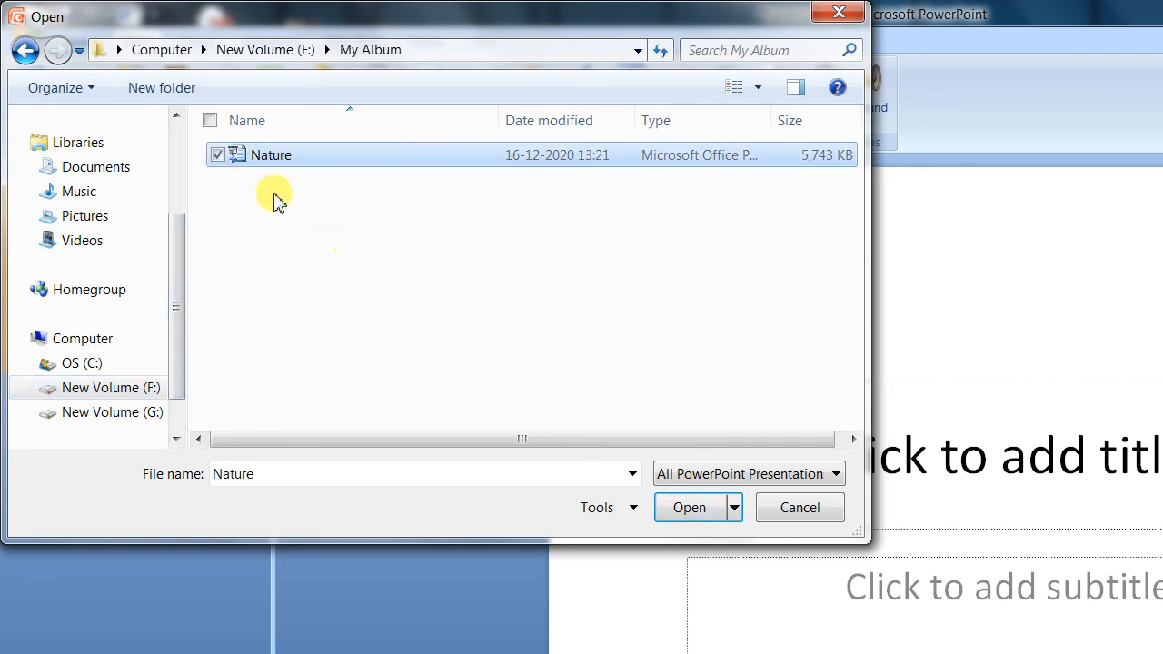
{"action": "left_click", "coordinate": [695, 513]}
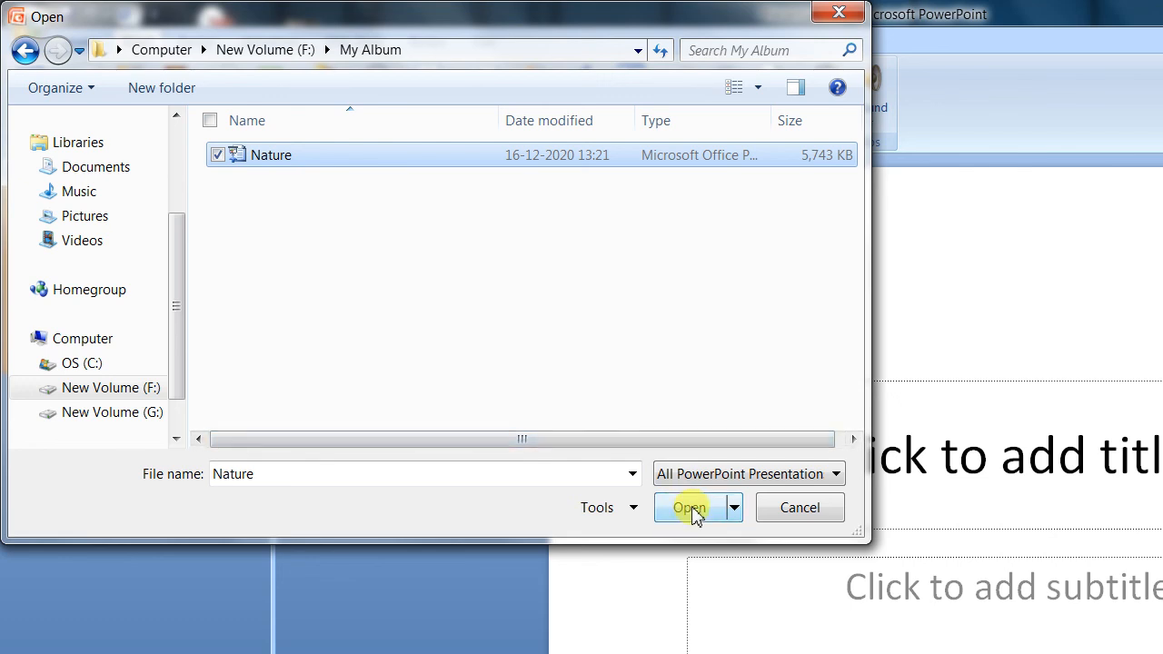
{"action": "left_click", "coordinate": [693, 509]}
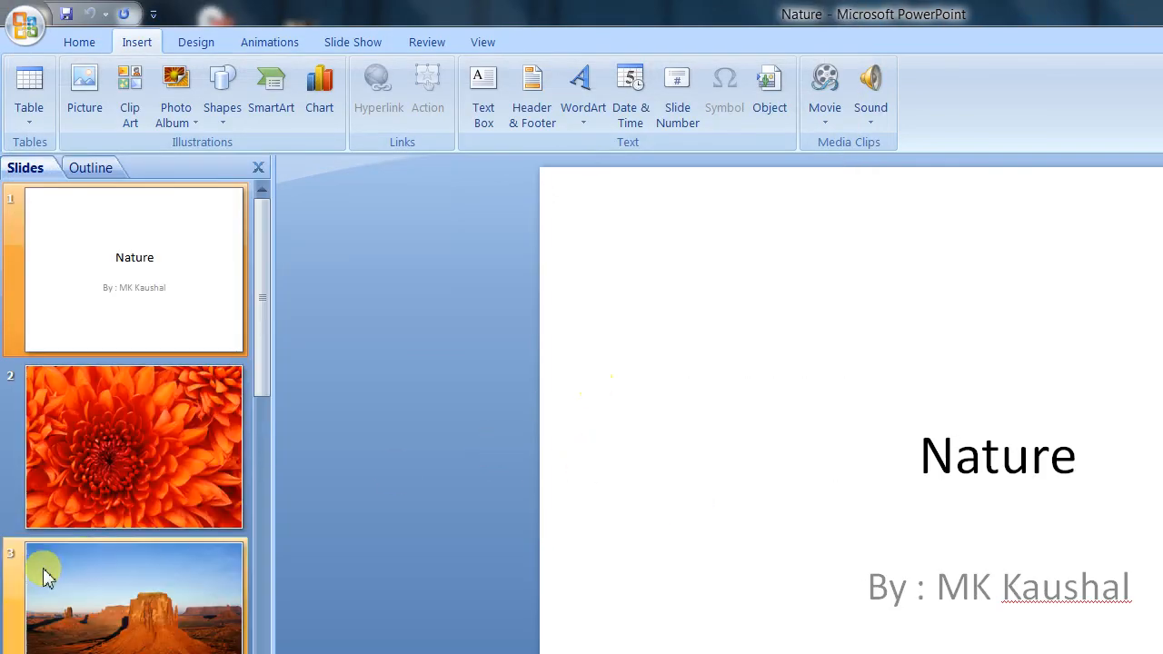
Step: Select slide 2, review the album's pictures and layout settings in Edit Photo Album, and cancel without updating
{"action": "left_click", "coordinate": [150, 425]}
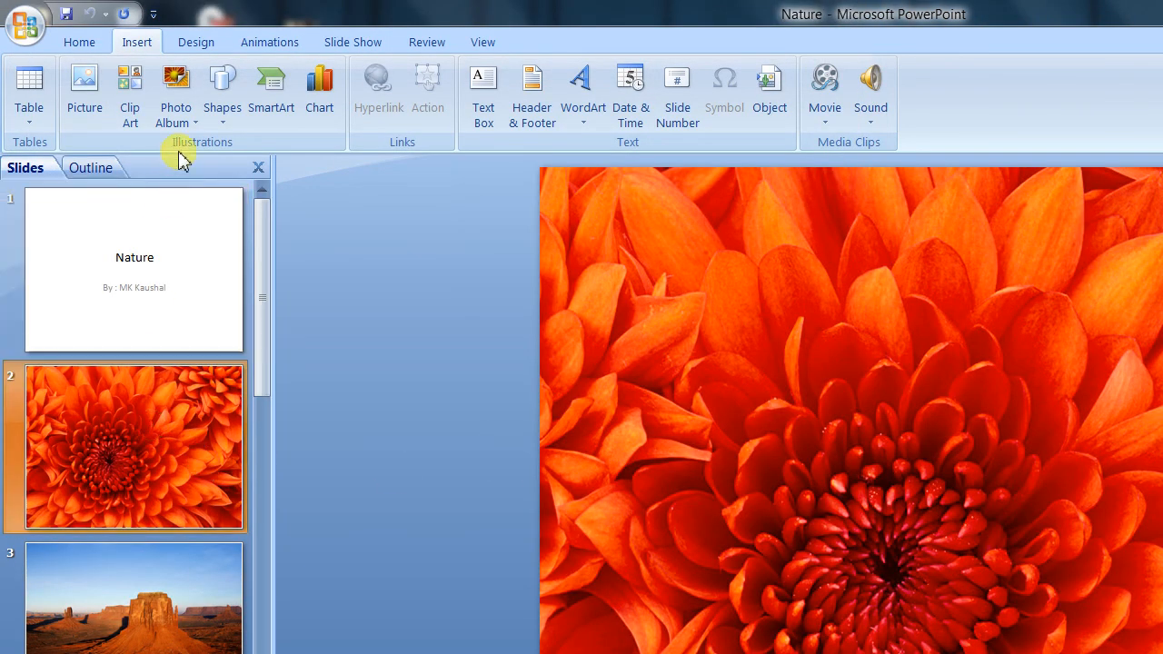
{"action": "left_click", "coordinate": [188, 118]}
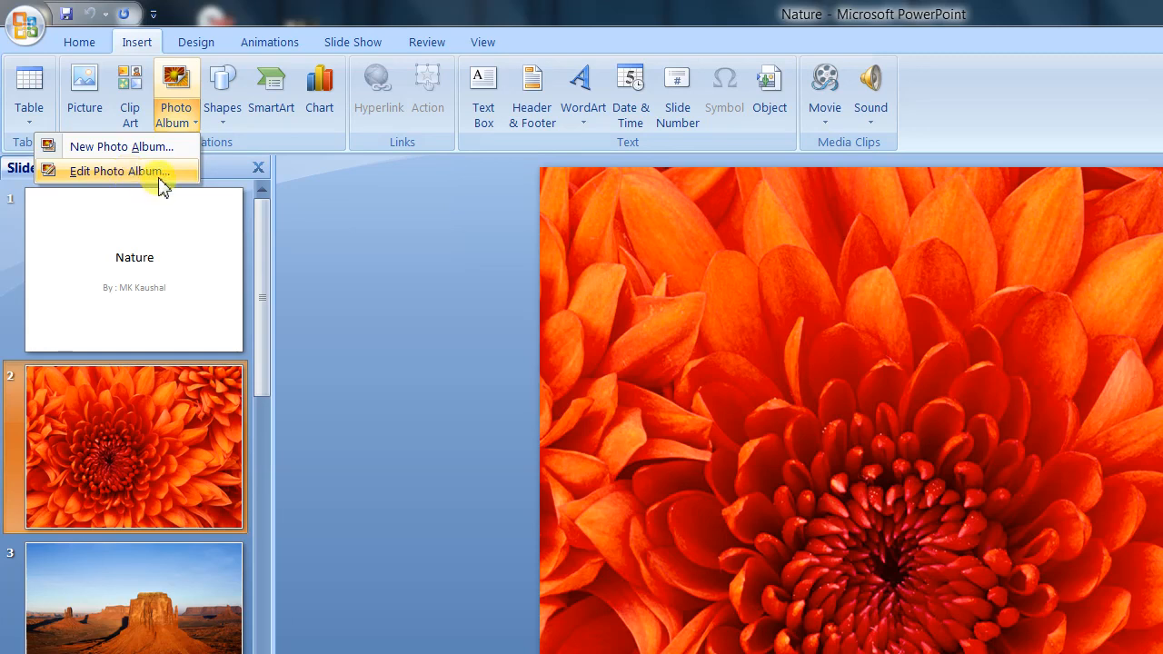
{"action": "left_click", "coordinate": [118, 171]}
{"action": "left_click_drag", "start_coordinate": [323, 217], "coordinate": [682, 161]}
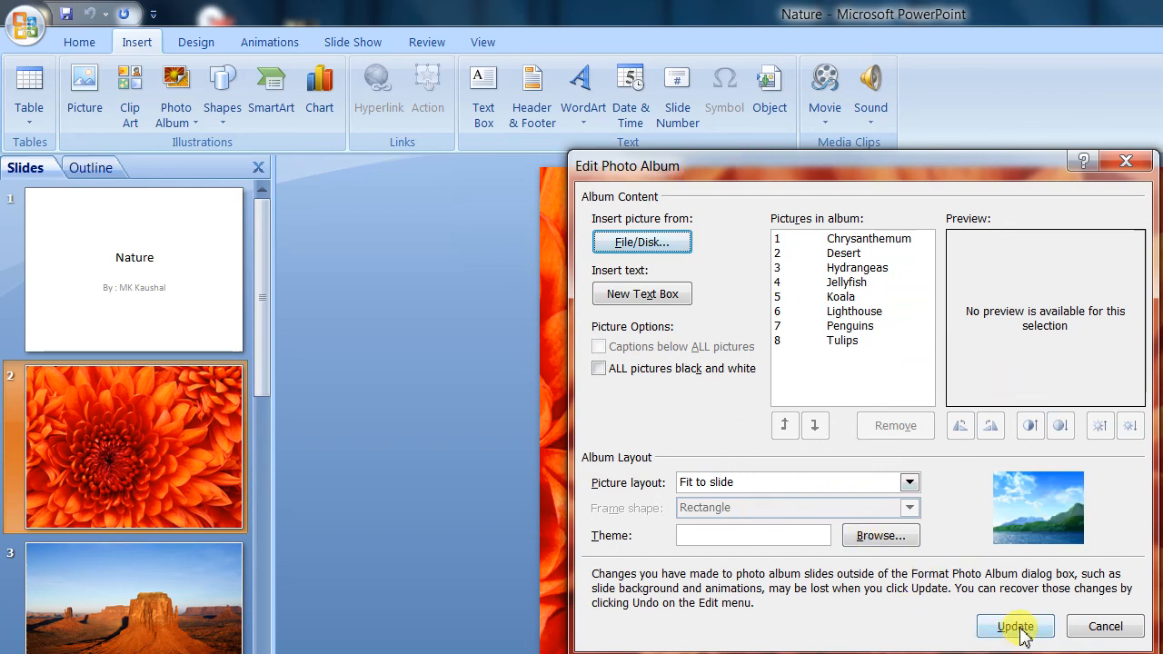
{"action": "left_click", "coordinate": [1106, 626]}
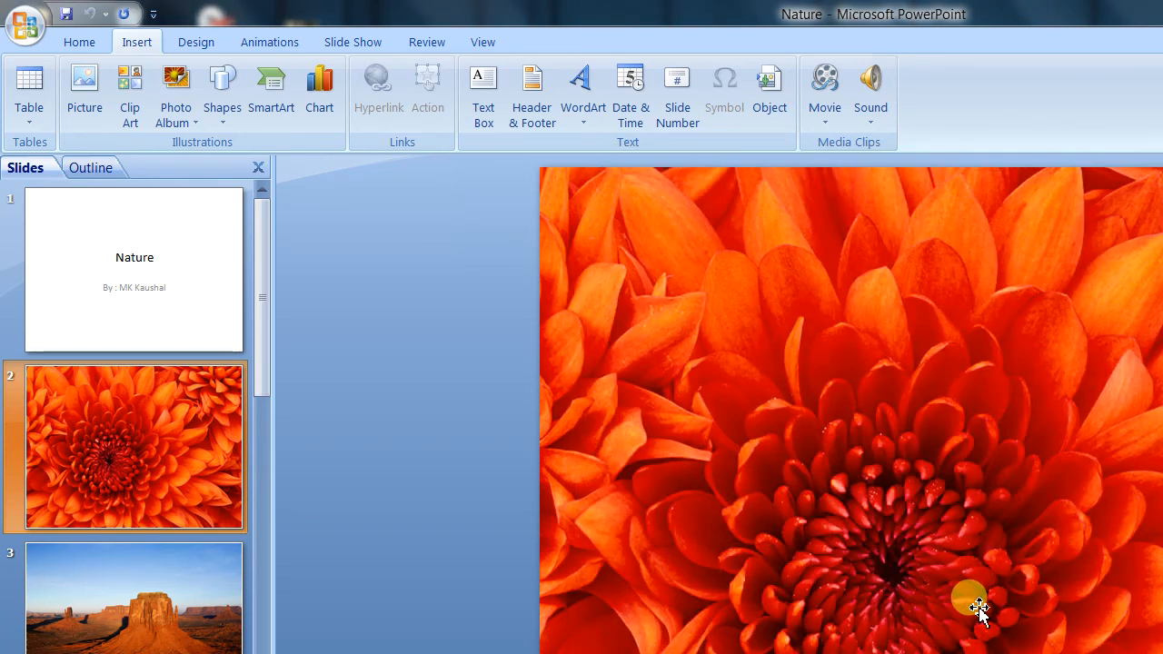